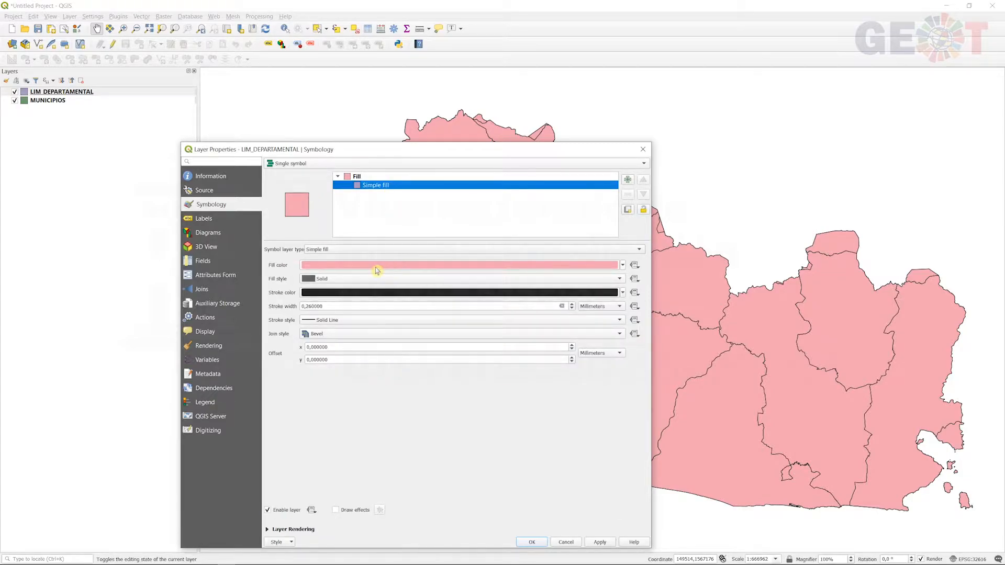
# Set the LIM_DEPARTAMENTAL layer's fill style to No Brush and apply the symbology
pyautogui.click(352, 279)
pyautogui.click(346, 291)
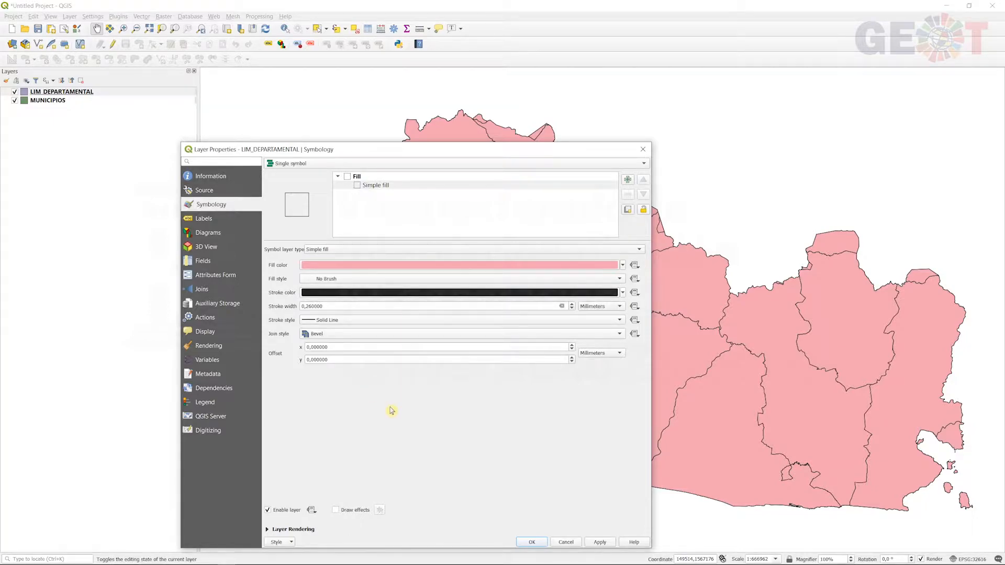
pyautogui.click(532, 542)
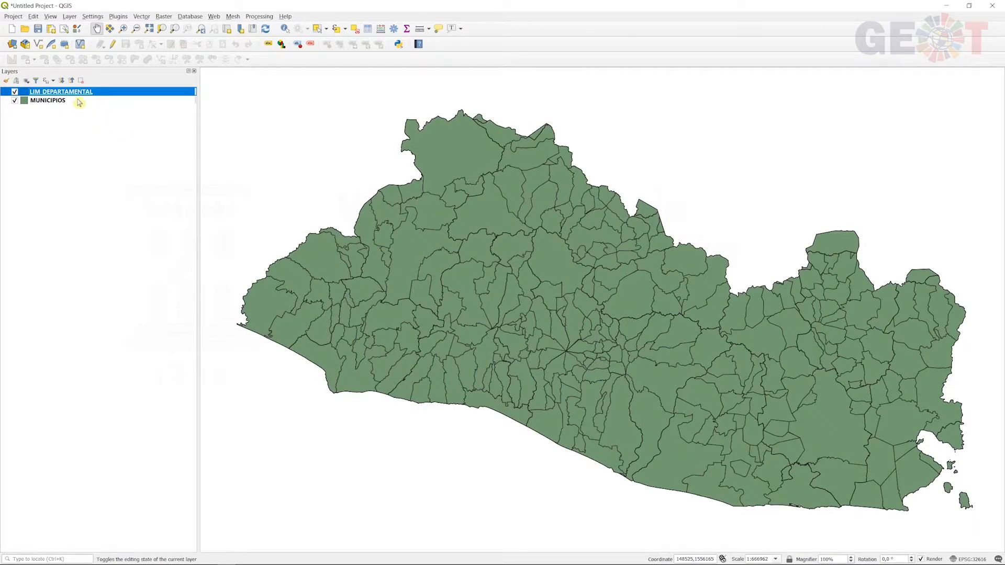
# Open the MUNICIPIOS attribute table and examine its records sorted by NAM, PPL and AREA_KM in turn
pyautogui.click(58, 103)
pyautogui.rightClick(32, 102)
pyautogui.click(102, 203)
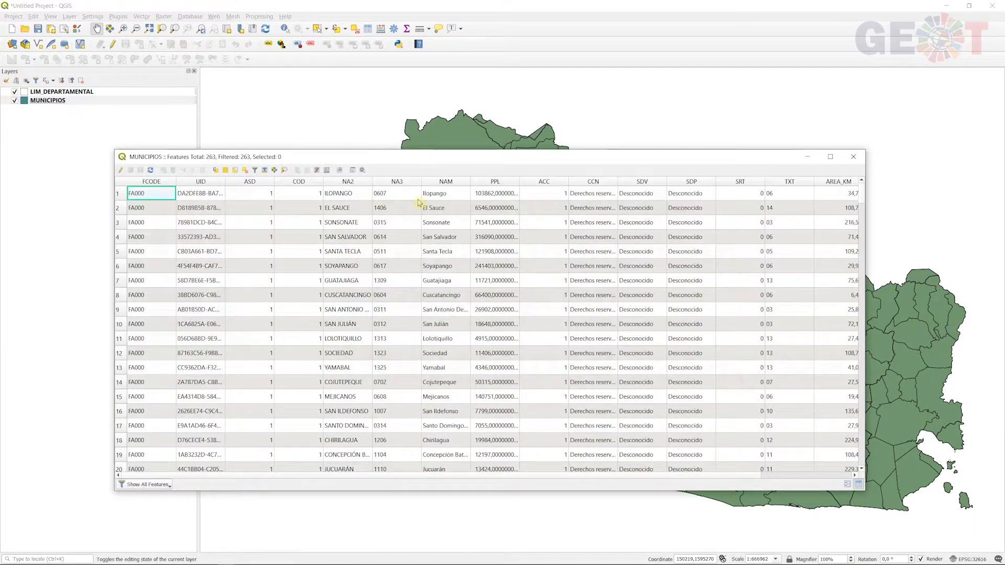
pyautogui.click(455, 183)
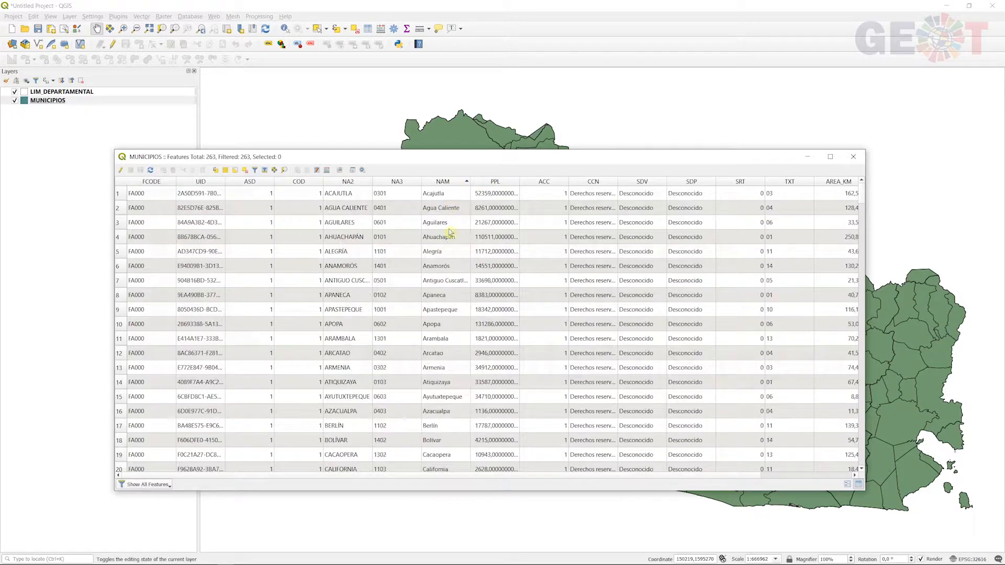
pyautogui.click(496, 181)
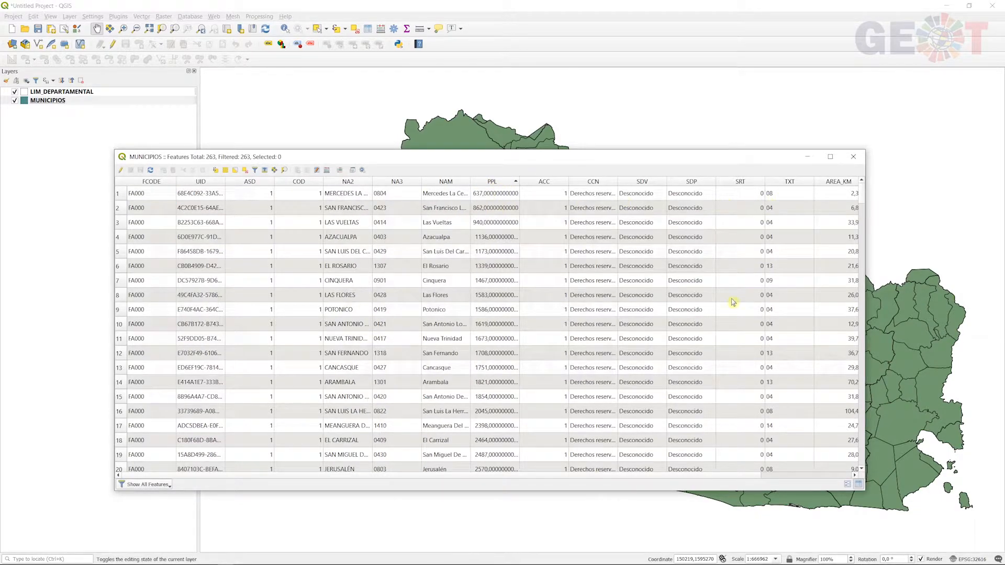
pyautogui.moveTo(602, 475); pyautogui.dragTo(706, 476)
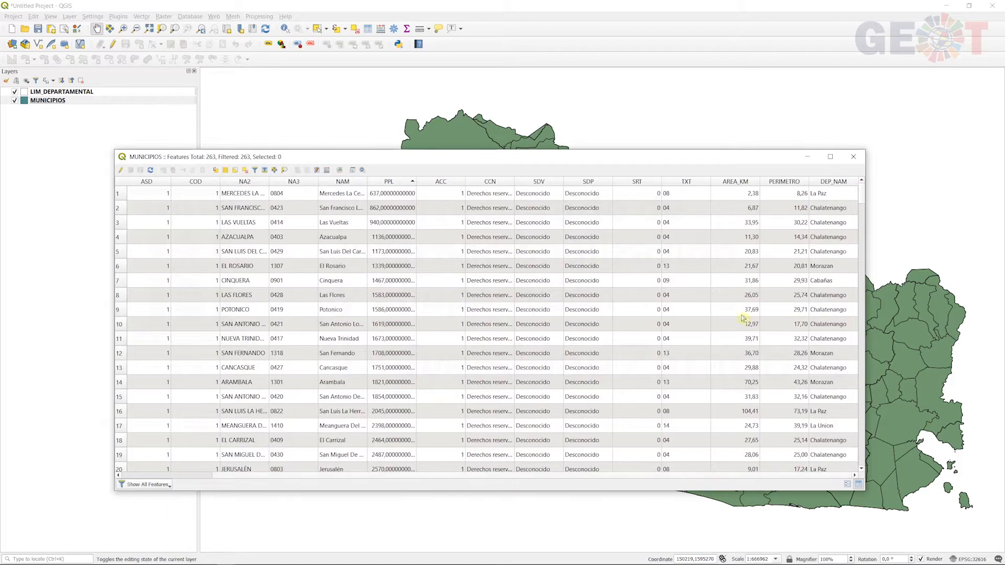
pyautogui.click(743, 183)
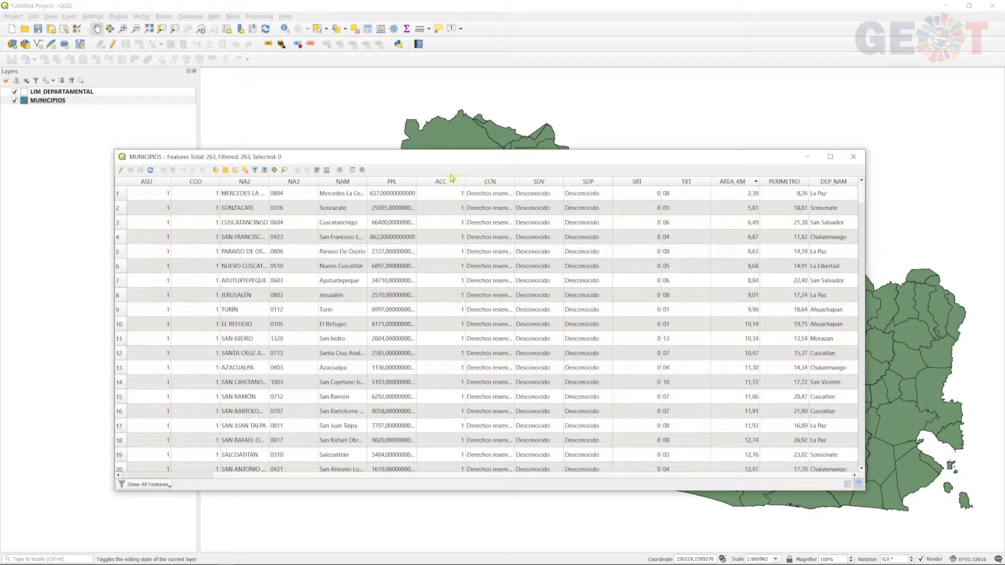
# Set up a new MUNICIPIOS field named density in the Field Calculator, as Decimal number (real) with length 12 and precision 3
pyautogui.click(328, 171)
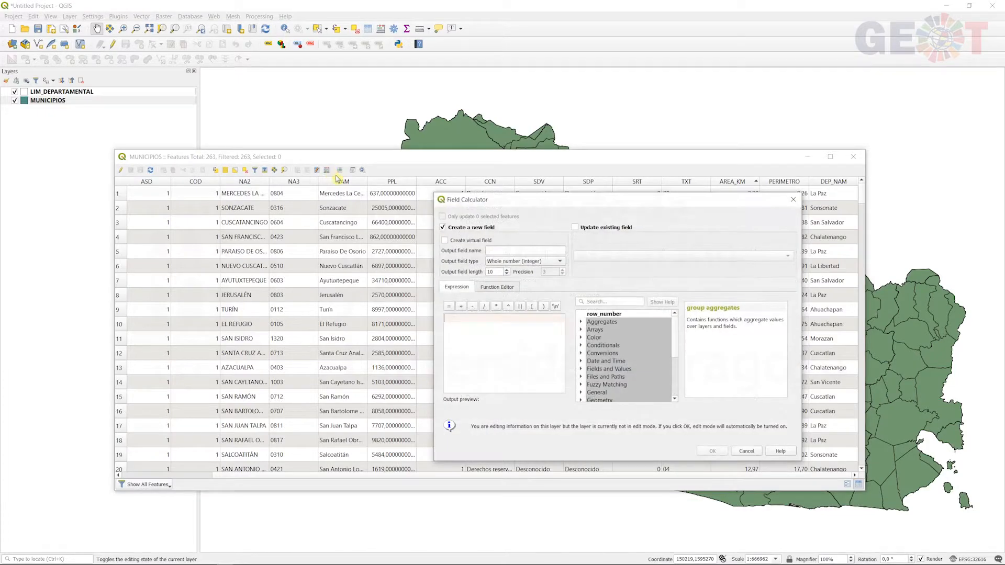
pyautogui.click(499, 250)
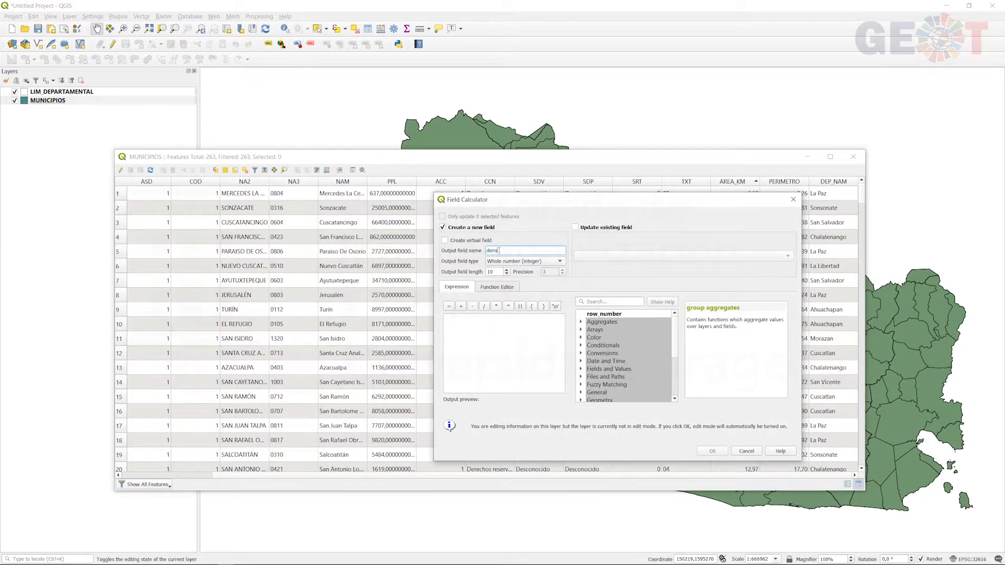
pyautogui.click(512, 261)
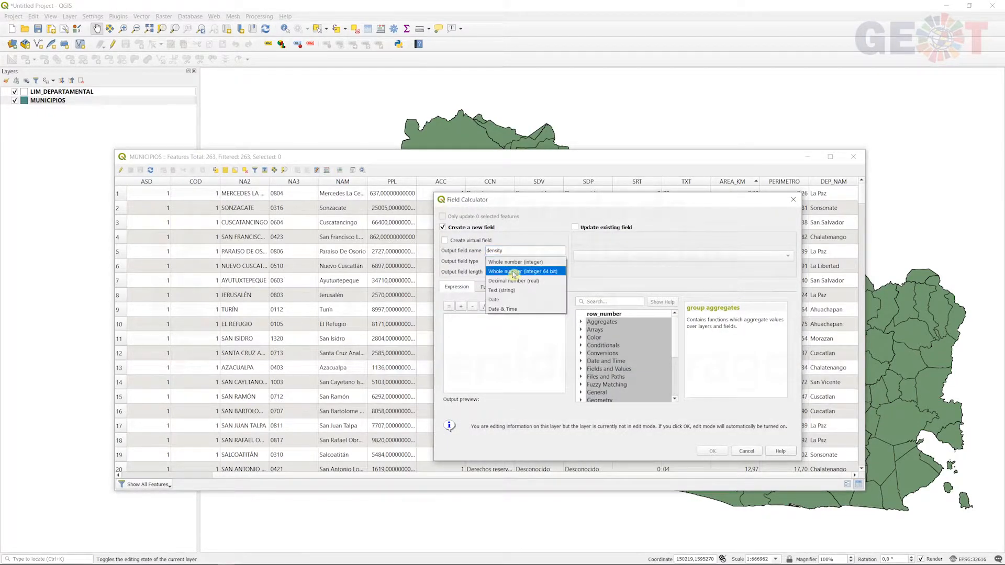
pyautogui.click(505, 271)
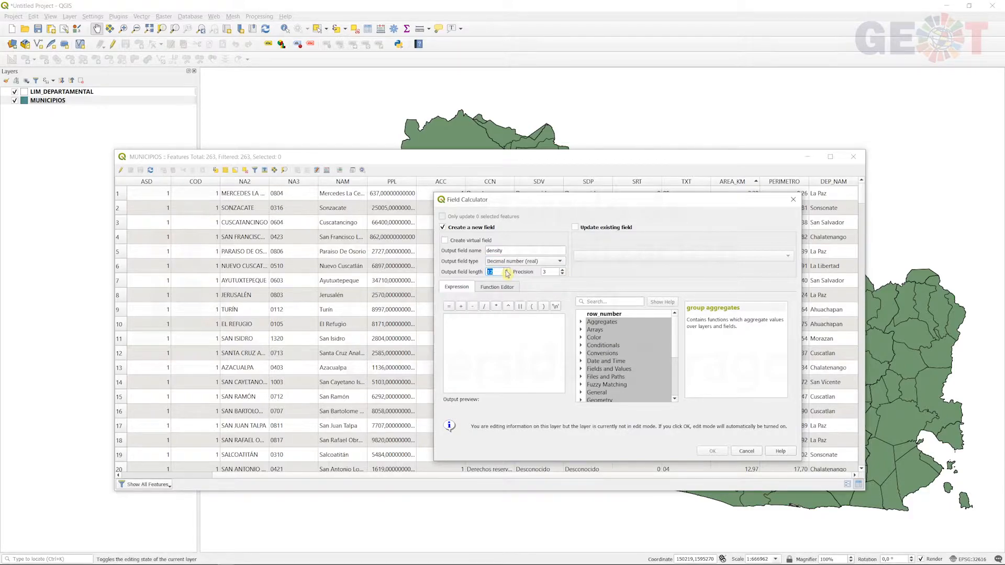
# Build the expression "PPL" / "AREA_KM" for the density field and run the calculation
pyautogui.click(531, 365)
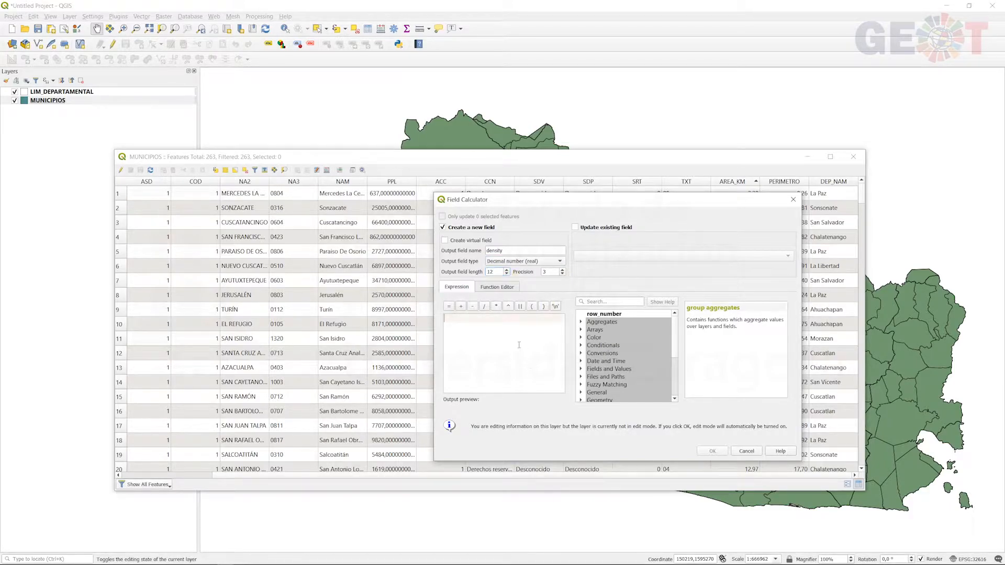
pyautogui.click(580, 368)
pyautogui.scroll(-5, 607, 374)
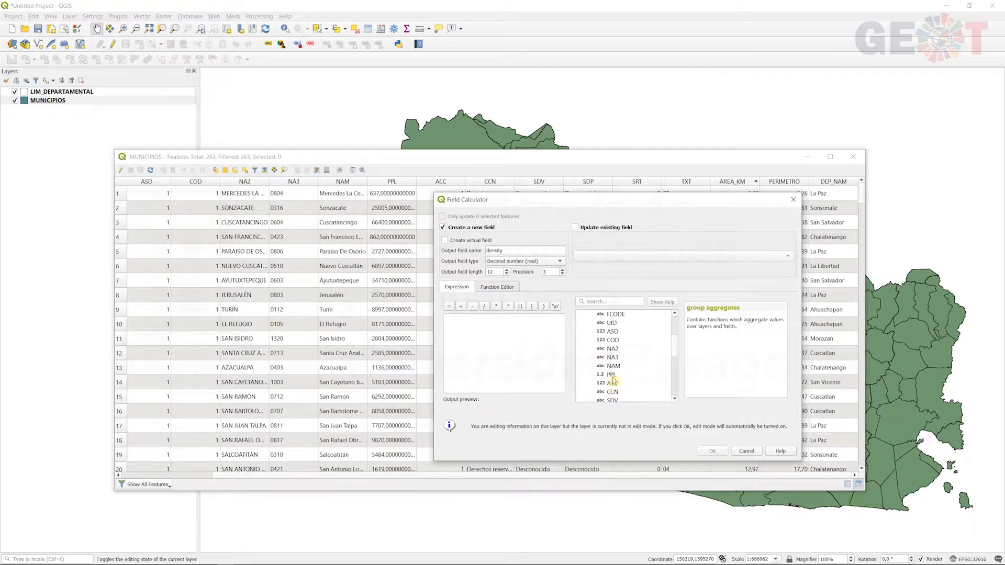
pyautogui.click(612, 375)
pyautogui.doubleClick(613, 374)
pyautogui.click(484, 306)
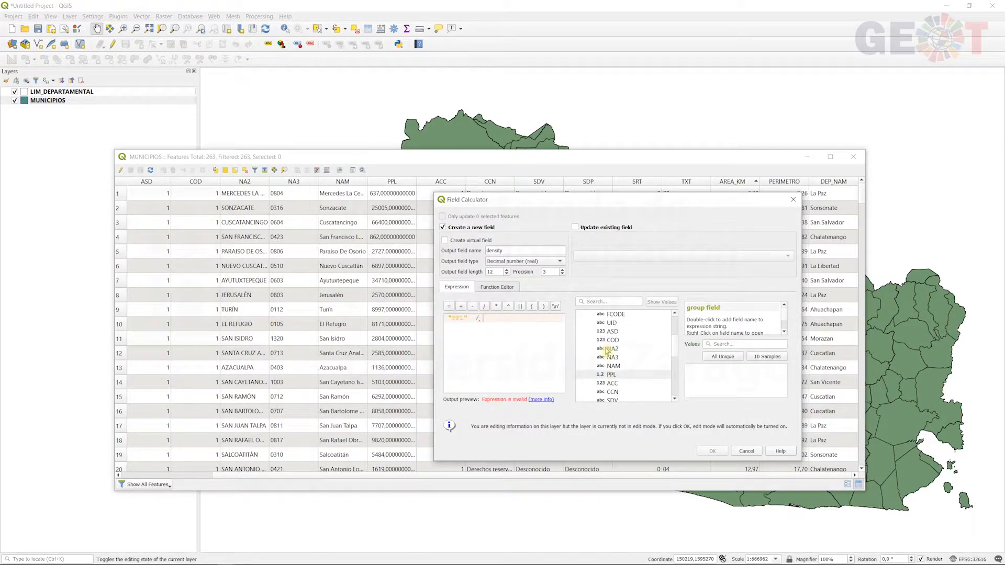
pyautogui.scroll(-3, 654, 365)
pyautogui.click(622, 357)
pyautogui.doubleClick(622, 357)
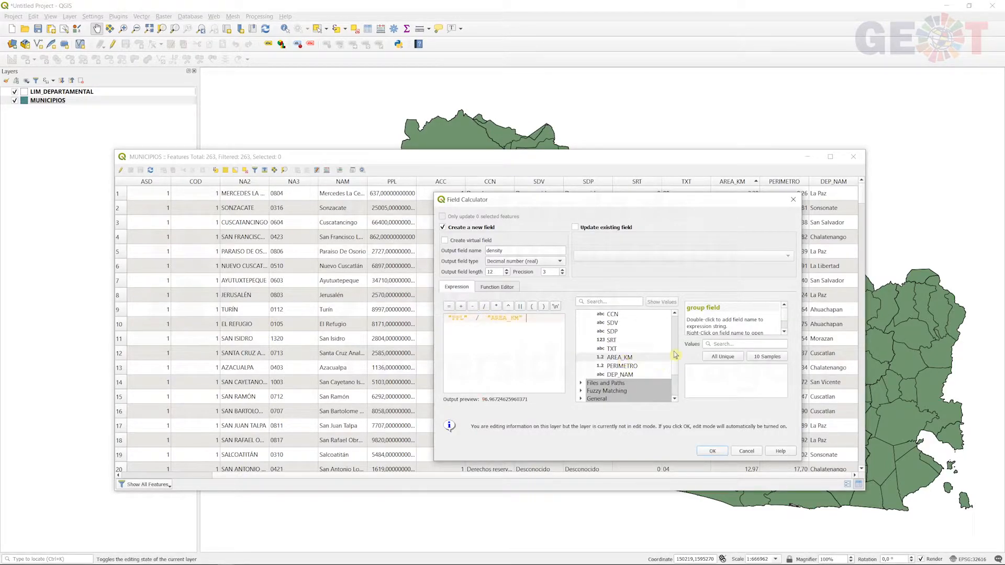
pyautogui.click(716, 454)
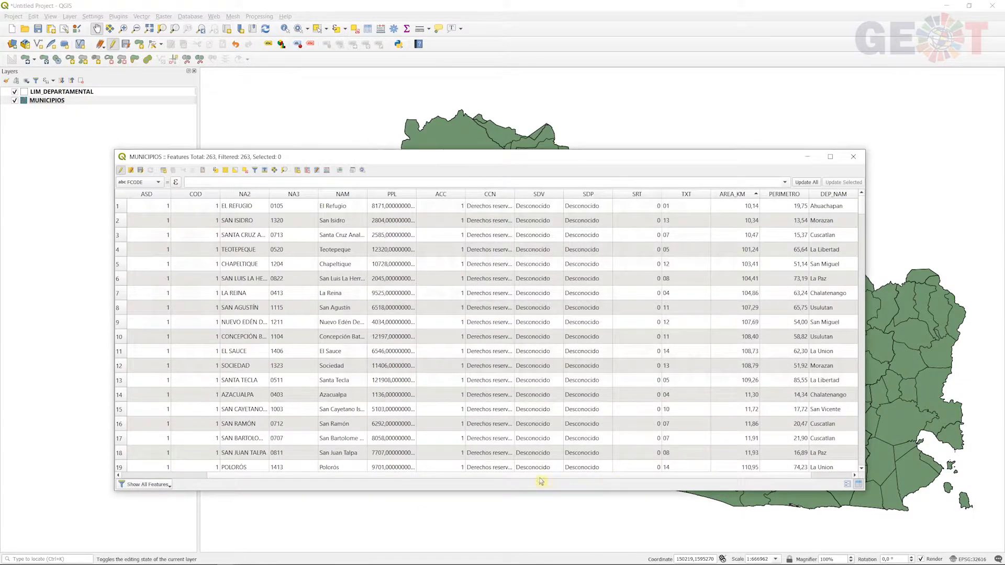
# Sort the MUNICIPIOS attribute table by the density column in descending order
pyautogui.hscroll(1, 438, 476)
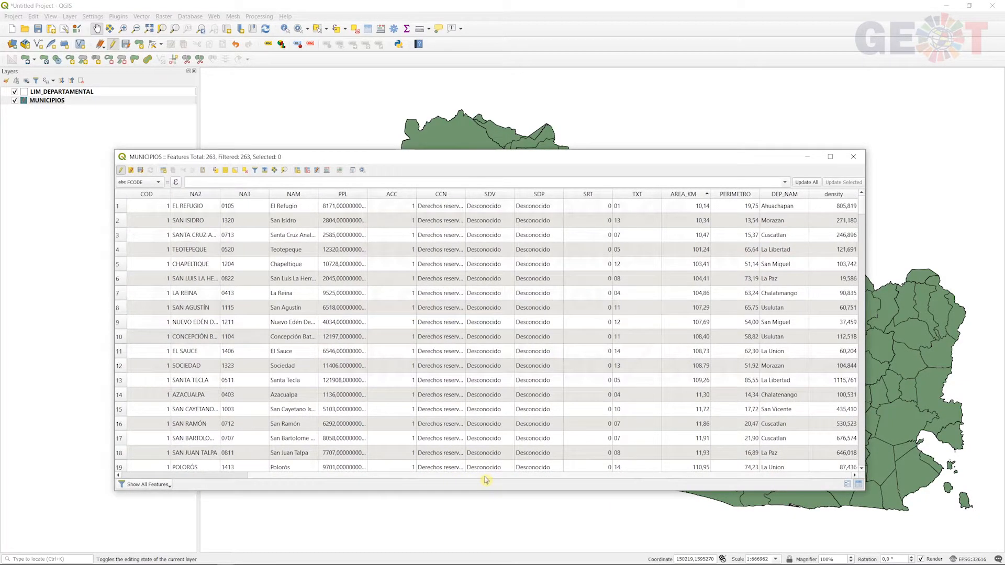
pyautogui.click(837, 194)
pyautogui.click(848, 197)
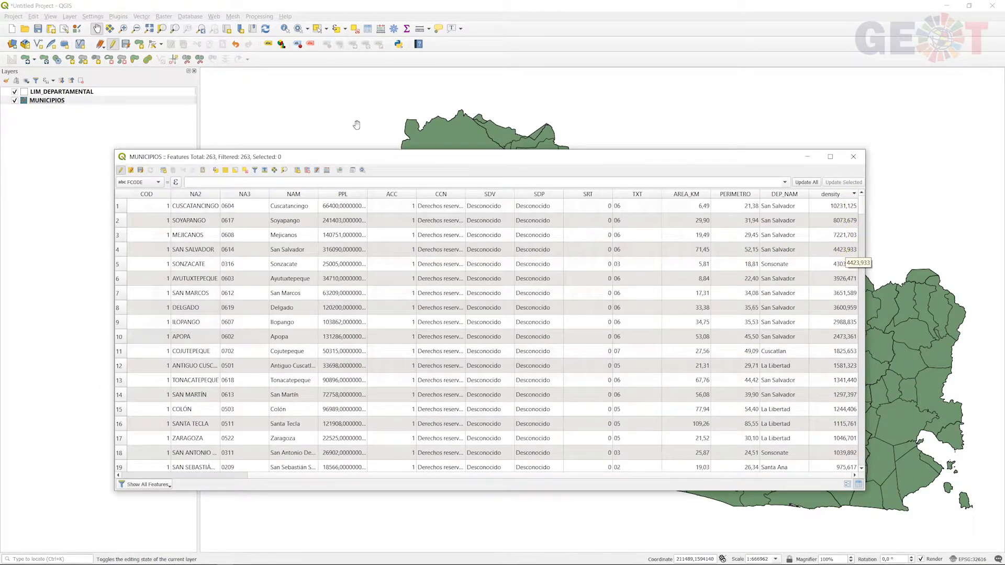
# Stop editing the MUNICIPIOS layer, save its changes and close the attribute table
pyautogui.click(121, 170)
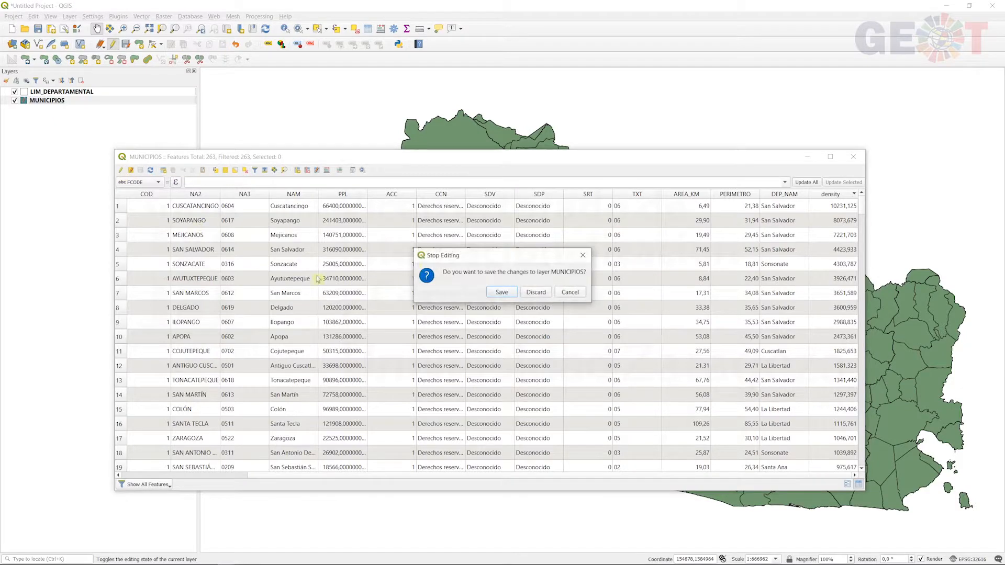
pyautogui.click(502, 292)
pyautogui.click(857, 162)
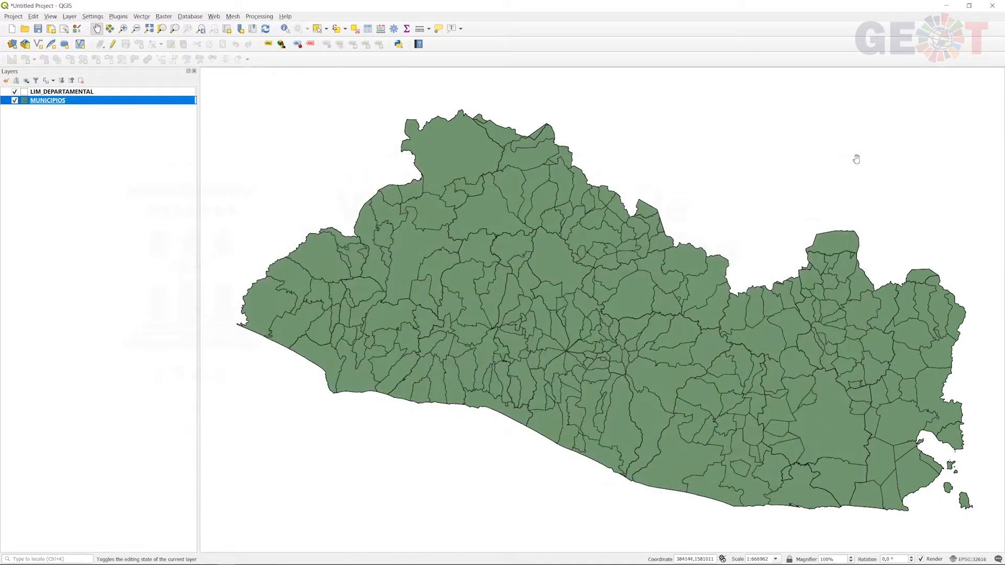
# Give the MUNICIPIOS layer graduated symbology on the density field, classified with Natural Breaks (Jenks)
pyautogui.rightClick(52, 107)
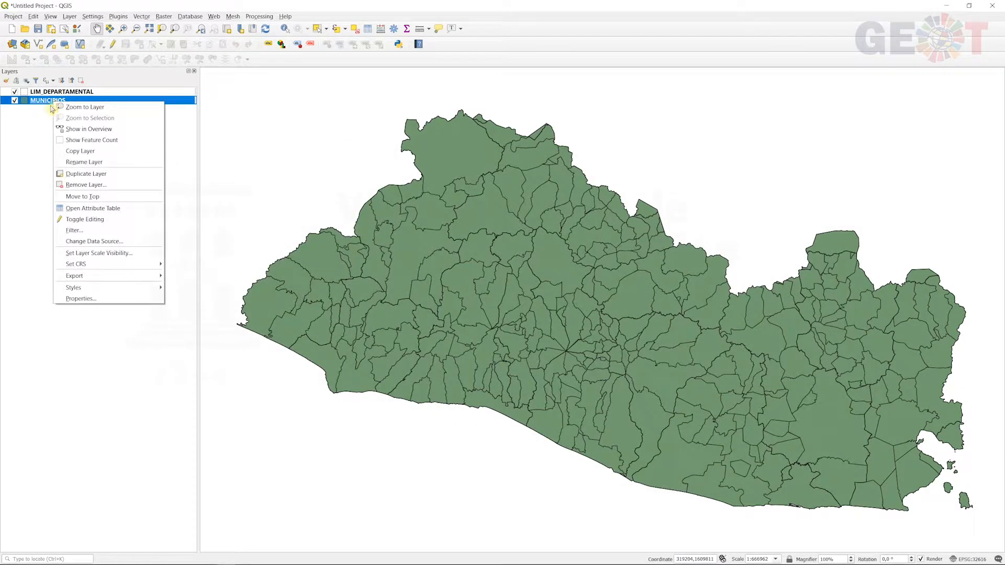
pyautogui.click(112, 299)
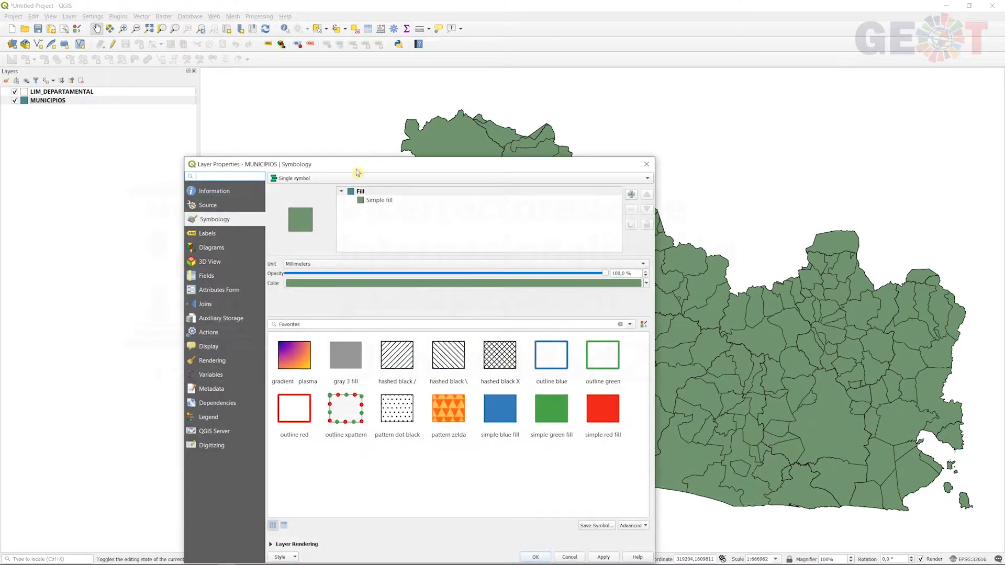
pyautogui.moveTo(358, 163); pyautogui.dragTo(383, 107)
pyautogui.click(366, 121)
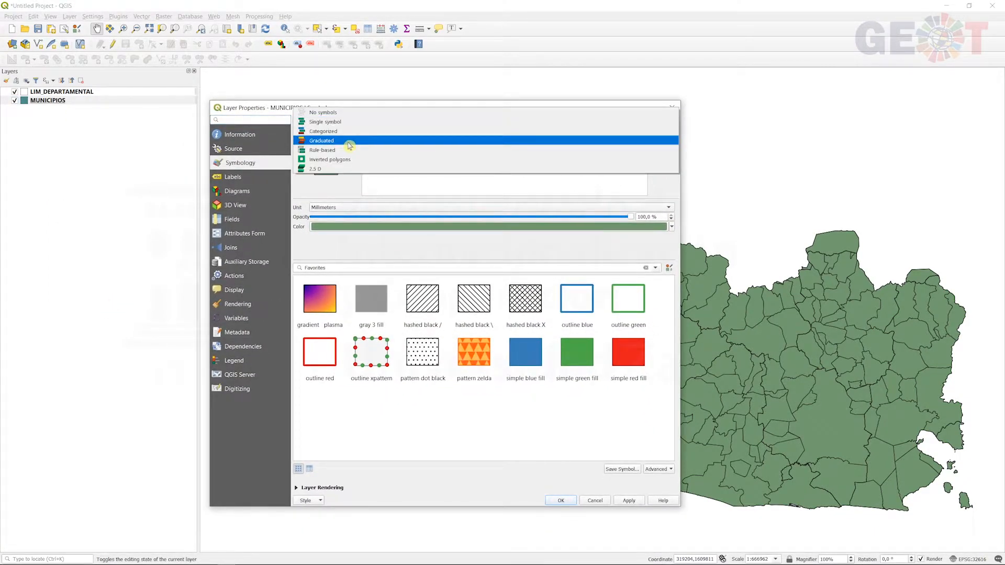
pyautogui.click(349, 146)
pyautogui.click(661, 136)
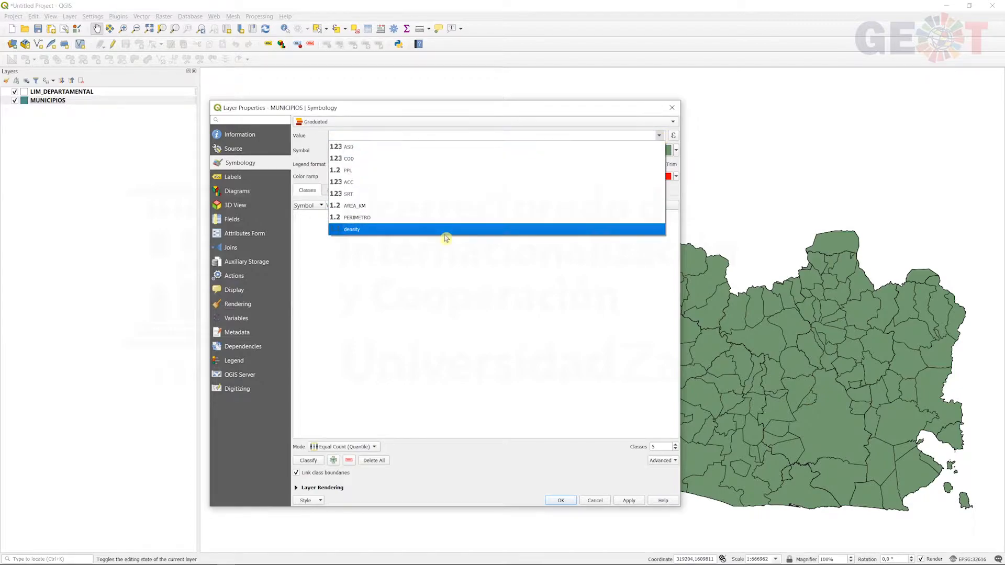
pyautogui.click(396, 230)
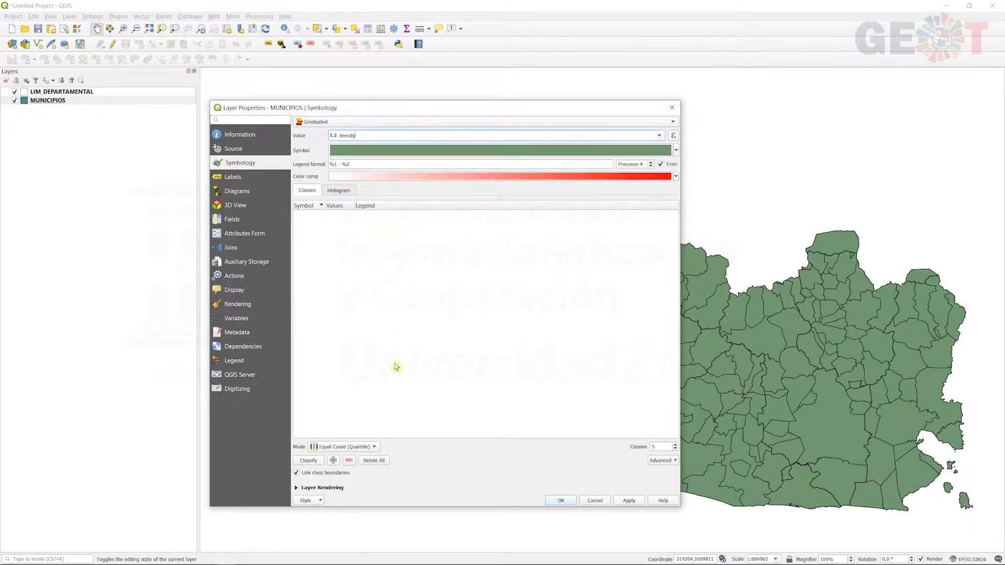
pyautogui.click(330, 447)
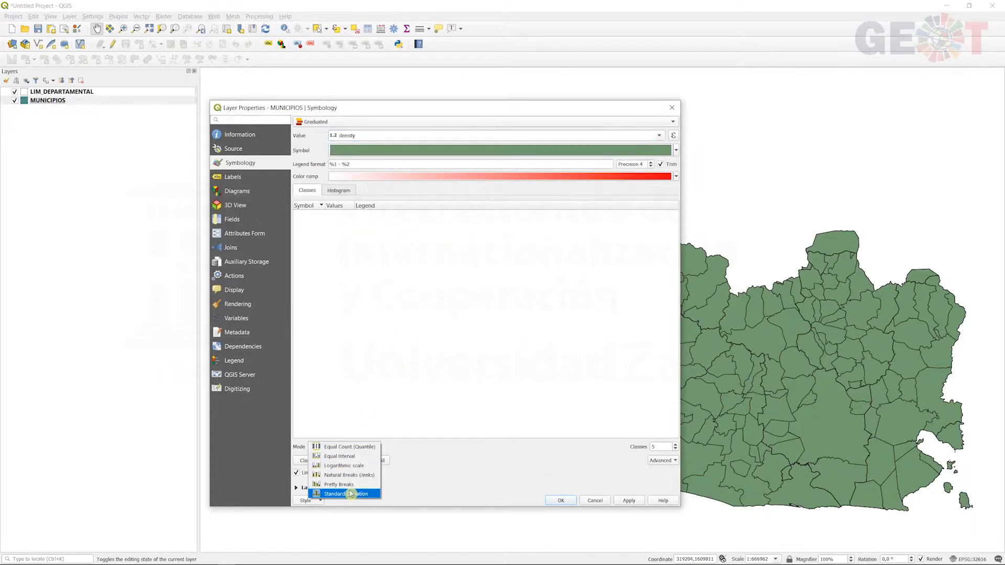
pyautogui.click(362, 475)
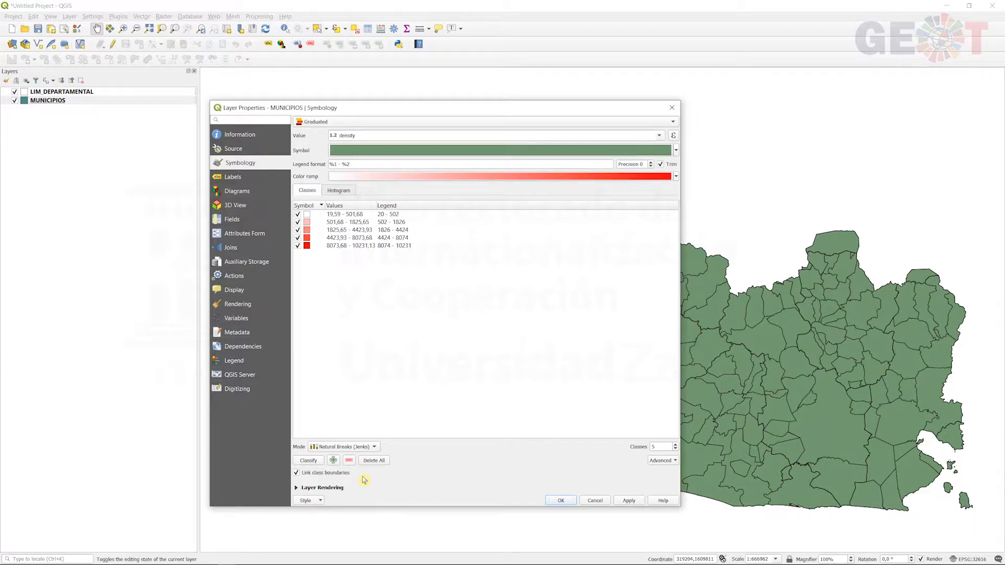
# Set the upper bounds of the first and second density classes to 100 and 500
pyautogui.doubleClick(352, 216)
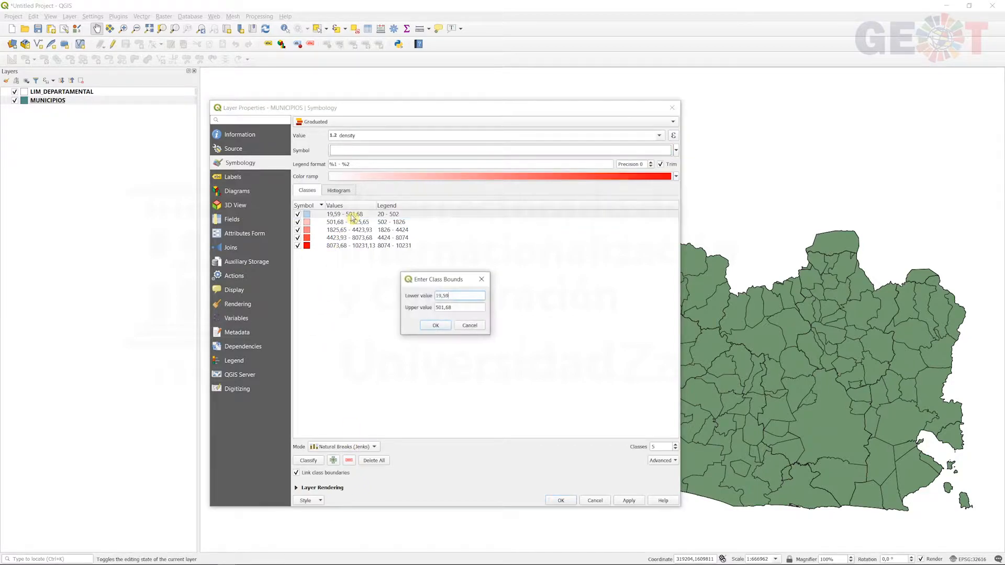
pyautogui.doubleClick(444, 307)
pyautogui.write('100')
pyautogui.press('Return')
pyautogui.doubleClick(359, 222)
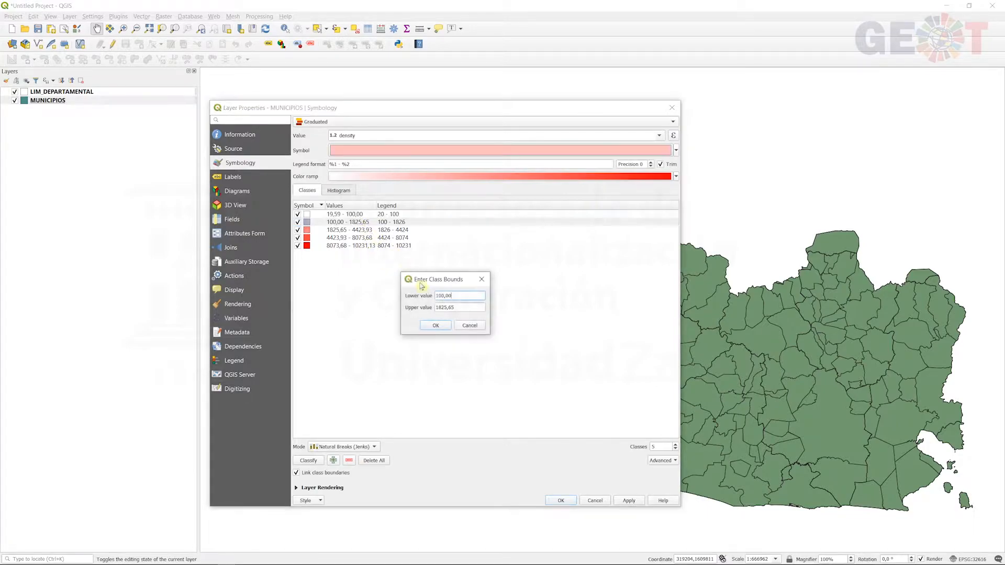
pyautogui.doubleClick(444, 307)
pyautogui.write('500')
pyautogui.press('Return')
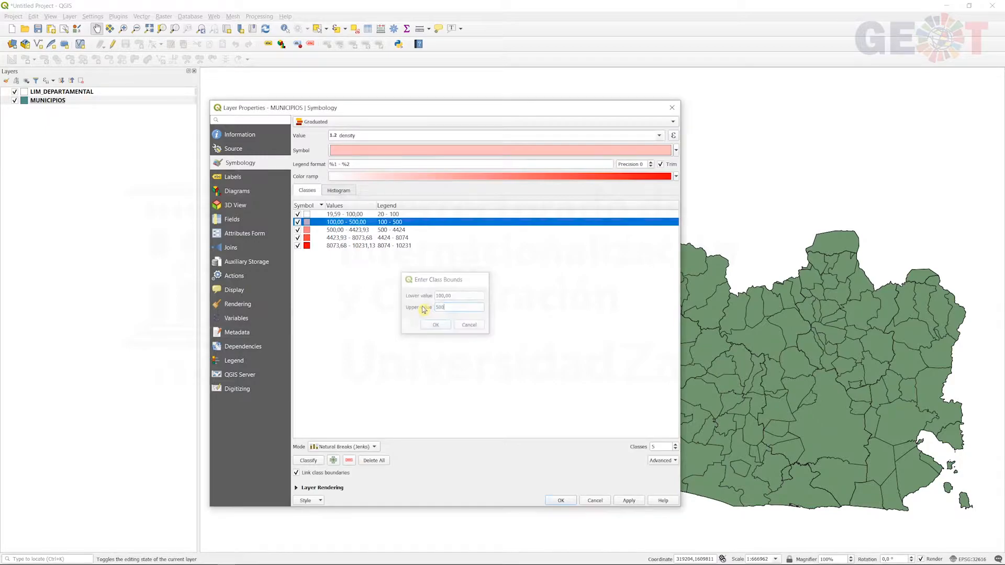
# Set the upper bounds of the third and fourth density classes to 1000 and 5000
pyautogui.doubleClick(359, 230)
pyautogui.moveTo(455, 307); pyautogui.dragTo(441, 308)
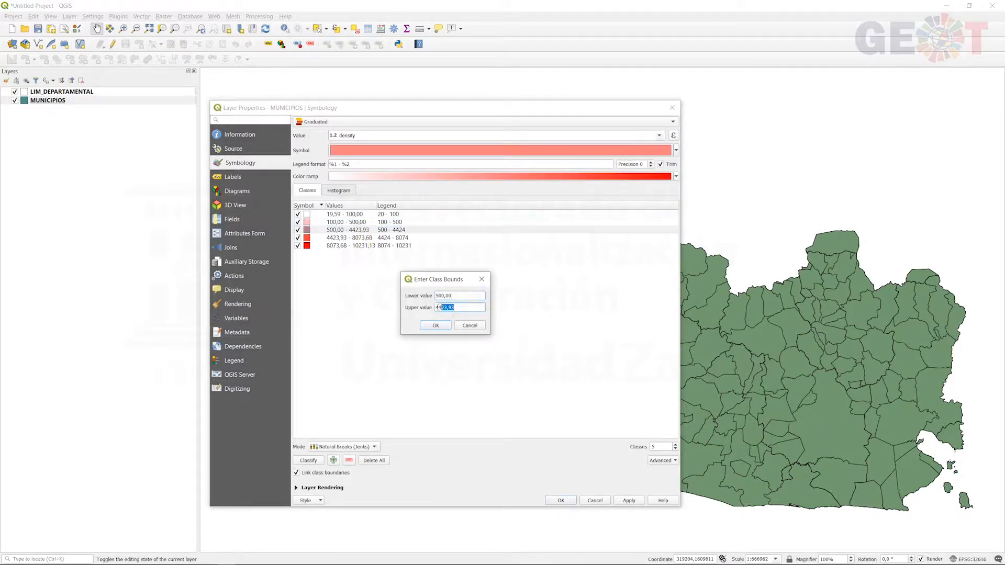
pyautogui.write('1000')
pyautogui.press('Return')
pyautogui.doubleClick(359, 238)
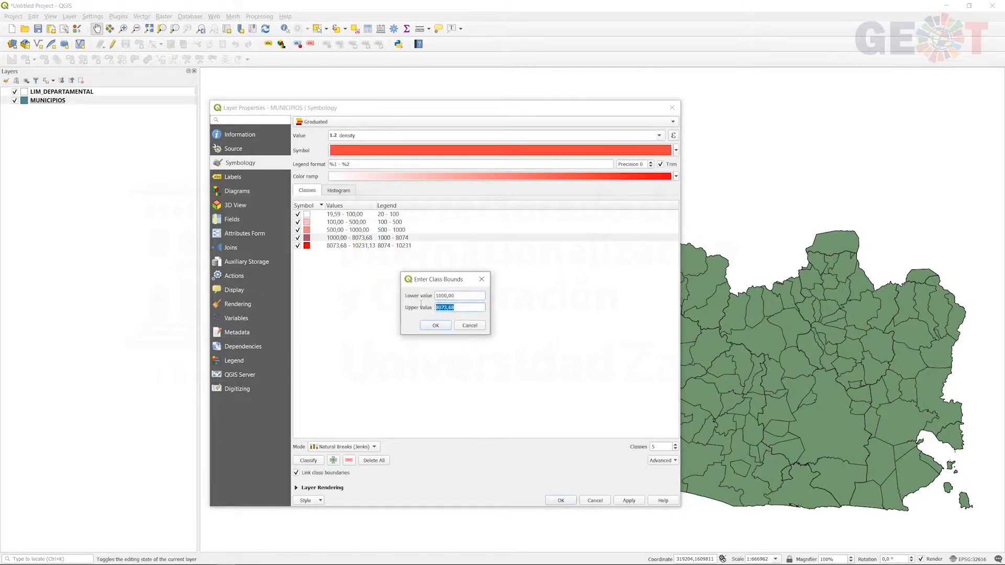
pyautogui.write('5000')
pyautogui.press('Return')
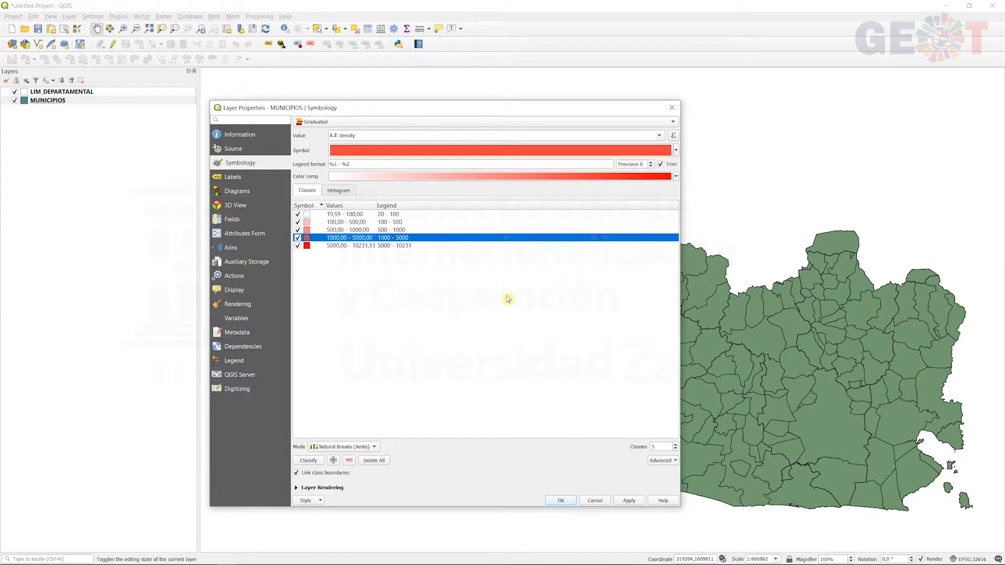
# Change the density classes' color ramp to a white-to-black grey ramp and apply the symbology to the map
pyautogui.click(676, 178)
pyautogui.click(376, 228)
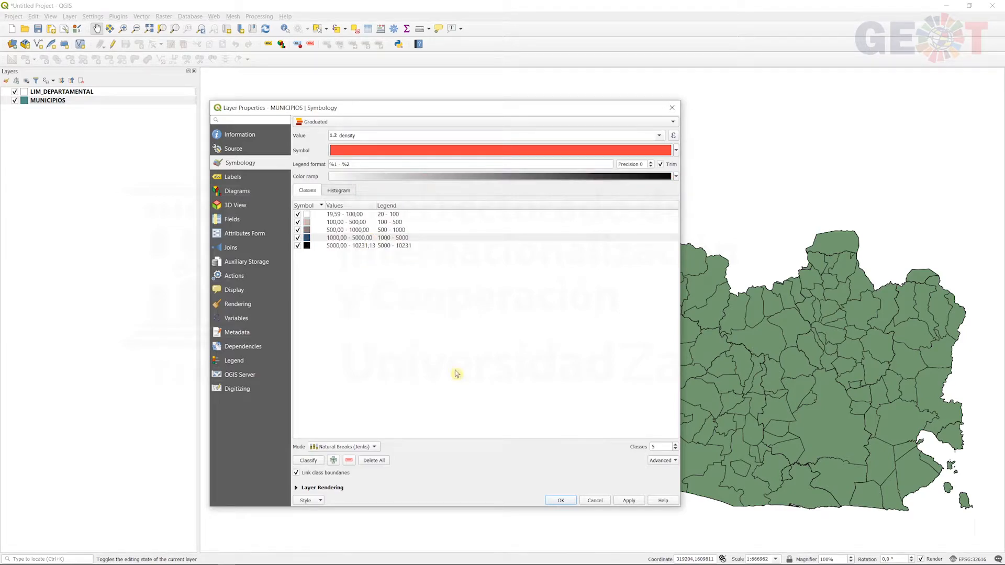
pyautogui.click(561, 501)
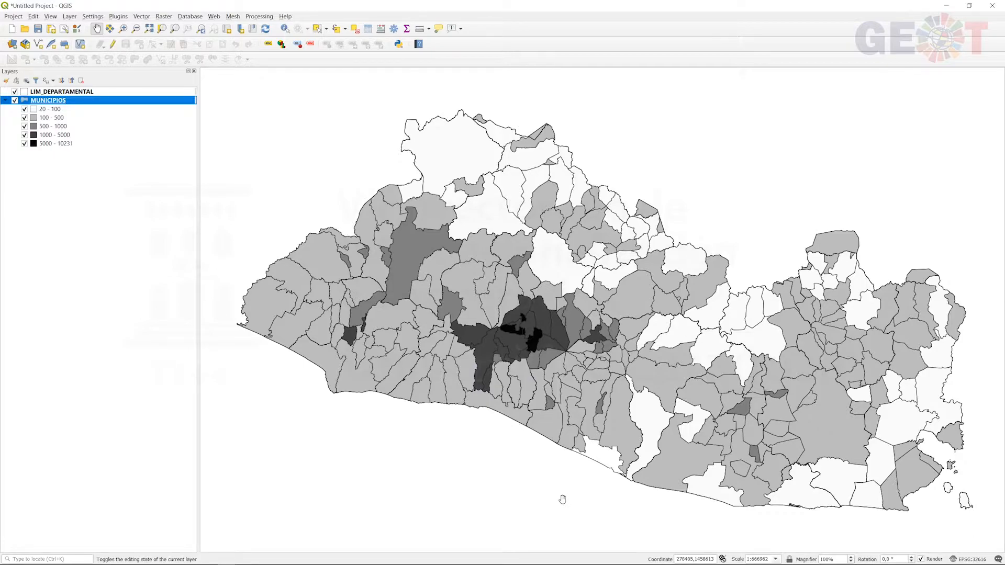
# Change the fill of the MUNICIPIOS 20 - 100 density class to light grey #e6e6e6 and apply the symbology
pyautogui.doubleClick(43, 102)
pyautogui.click(309, 216)
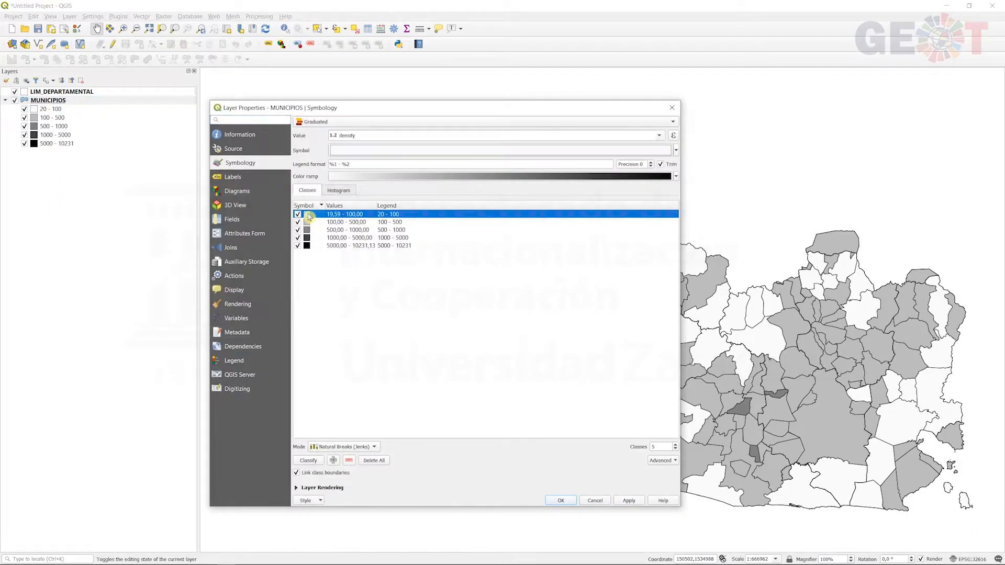
pyautogui.doubleClick(309, 216)
pyautogui.click(505, 299)
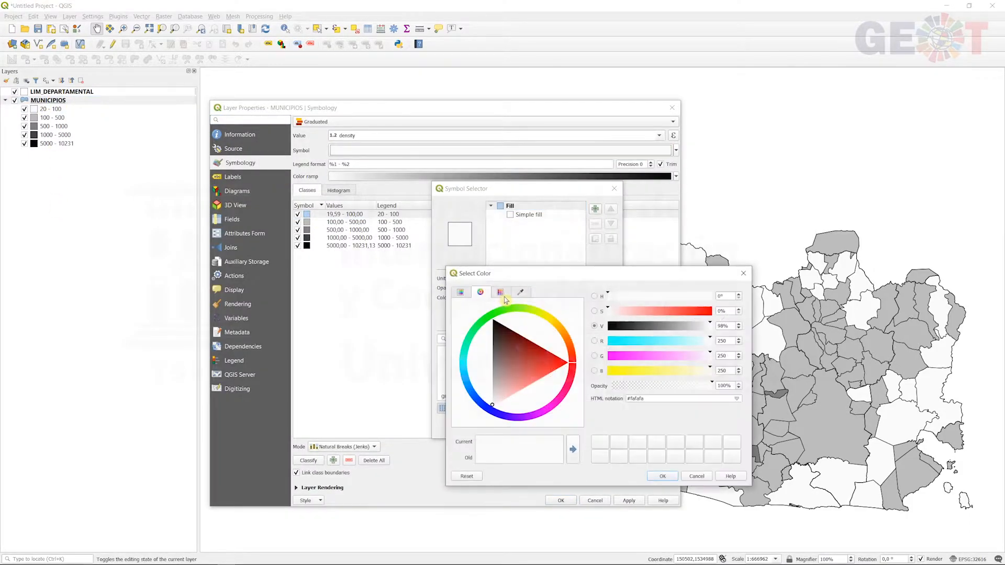
pyautogui.click(494, 401)
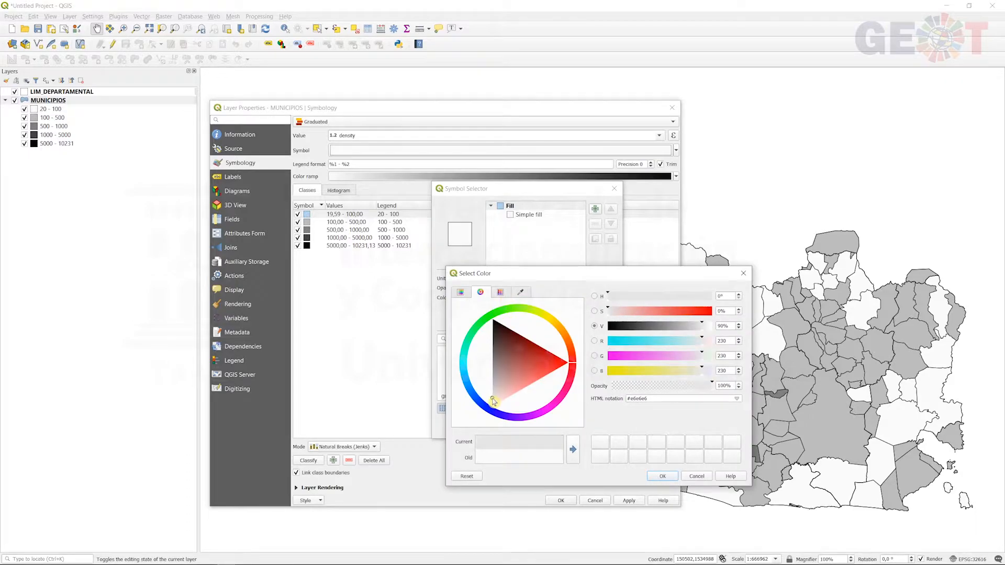
pyautogui.click(661, 477)
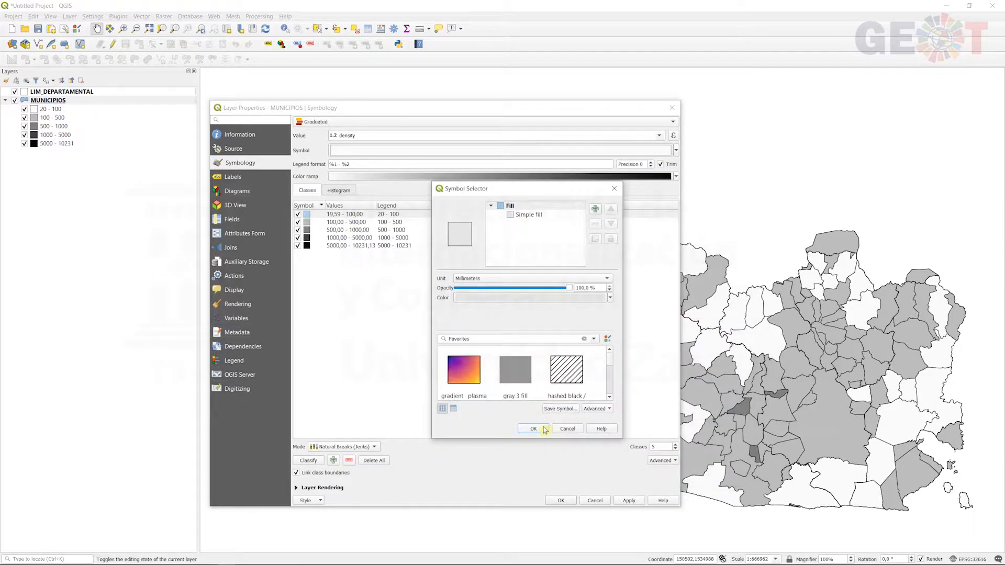
pyautogui.click(533, 429)
pyautogui.click(560, 501)
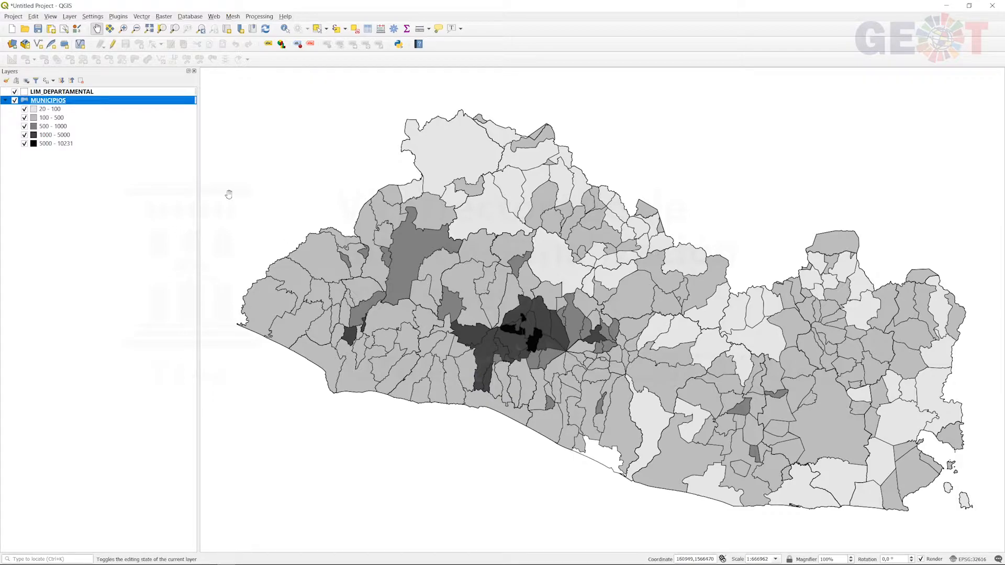
# Set the stroke color of all five MUNICIPIOS density classes to light grey #adadad and apply it to the map
pyautogui.rightClick(72, 100)
pyautogui.click(149, 301)
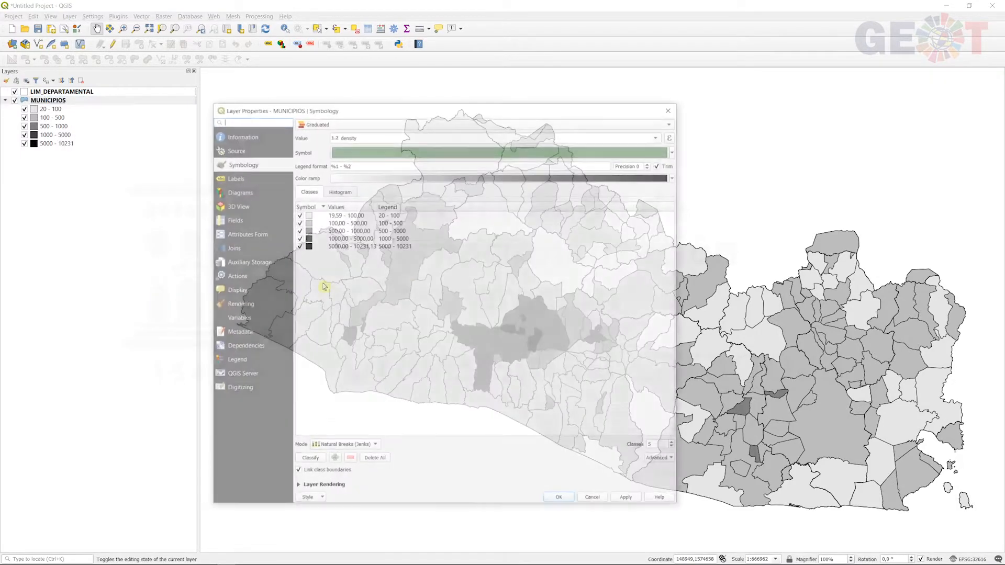
pyautogui.click(342, 215)
pyautogui.keyDown('shift'); pyautogui.click(351, 246); pyautogui.keyUp('shift')
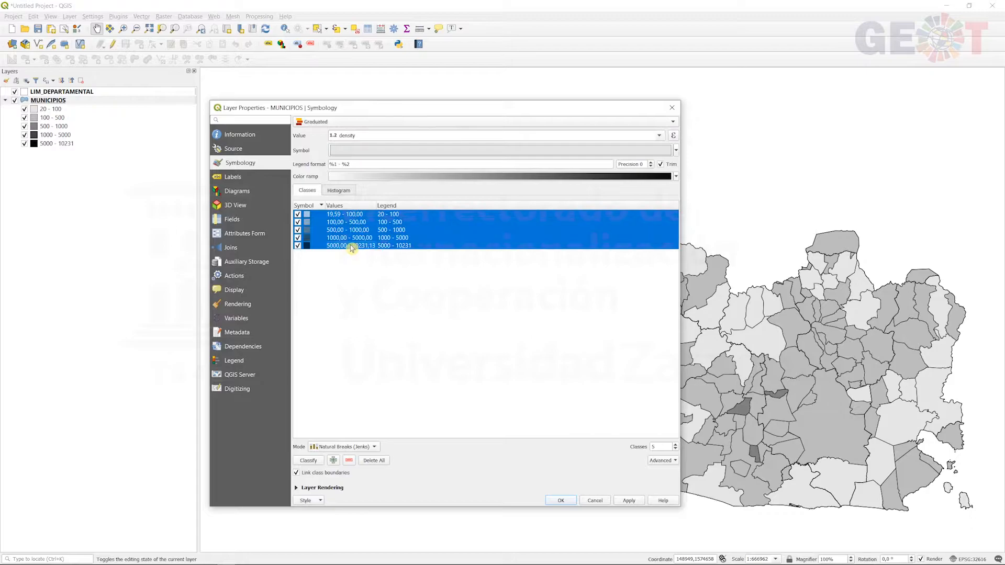
pyautogui.click(671, 152)
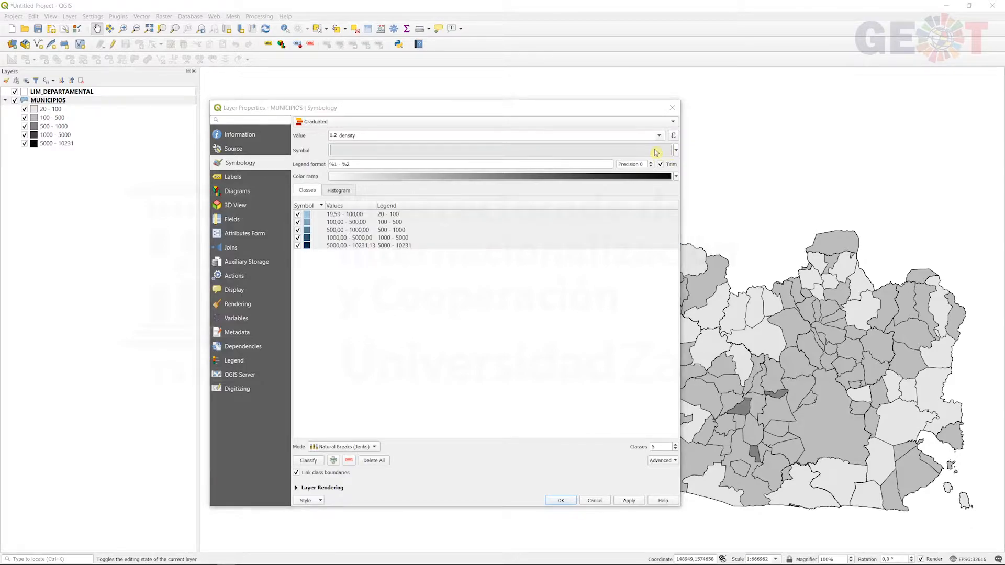
pyautogui.click(497, 322)
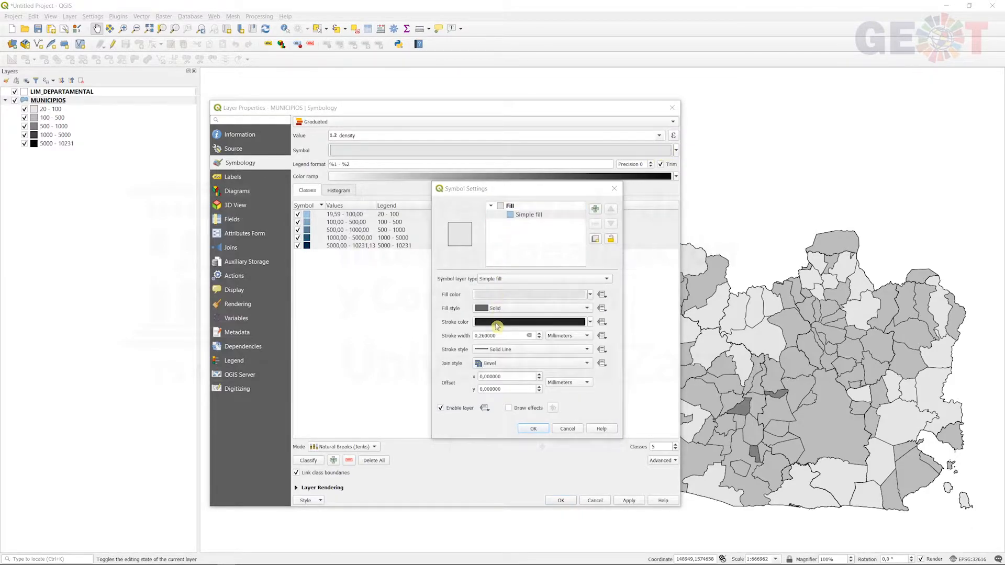
pyautogui.moveTo(492, 391); pyautogui.dragTo(493, 380)
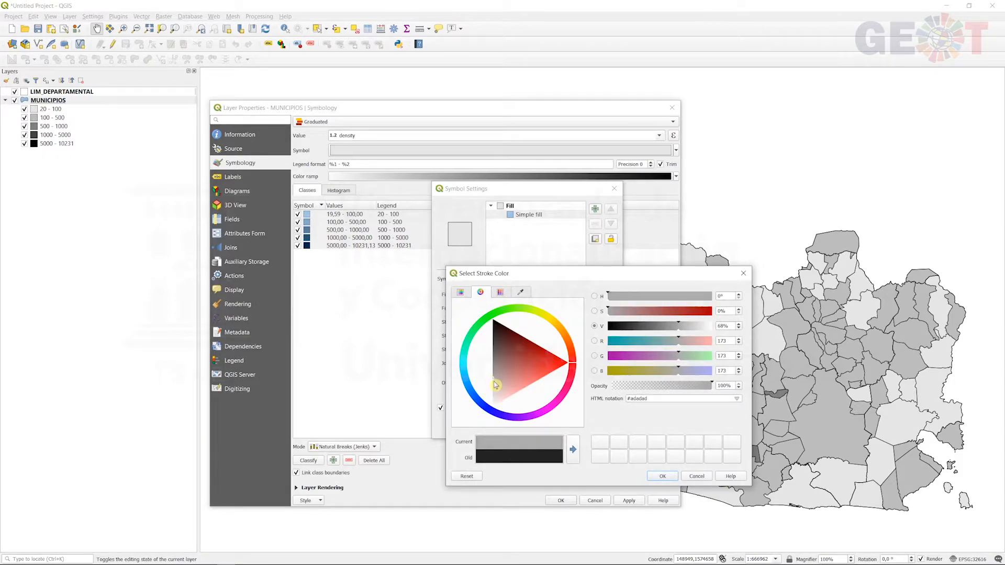
pyautogui.click(660, 477)
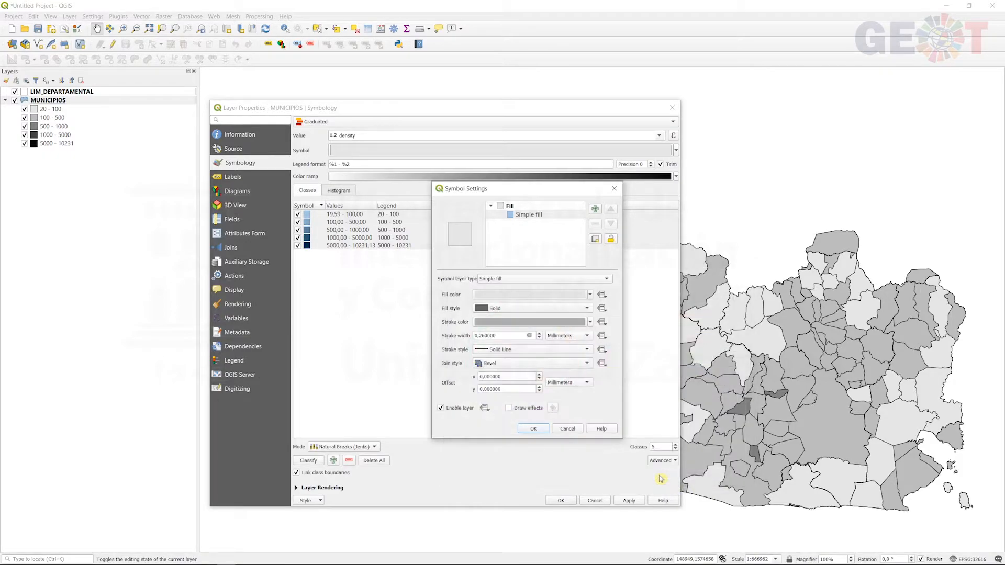
pyautogui.click(533, 428)
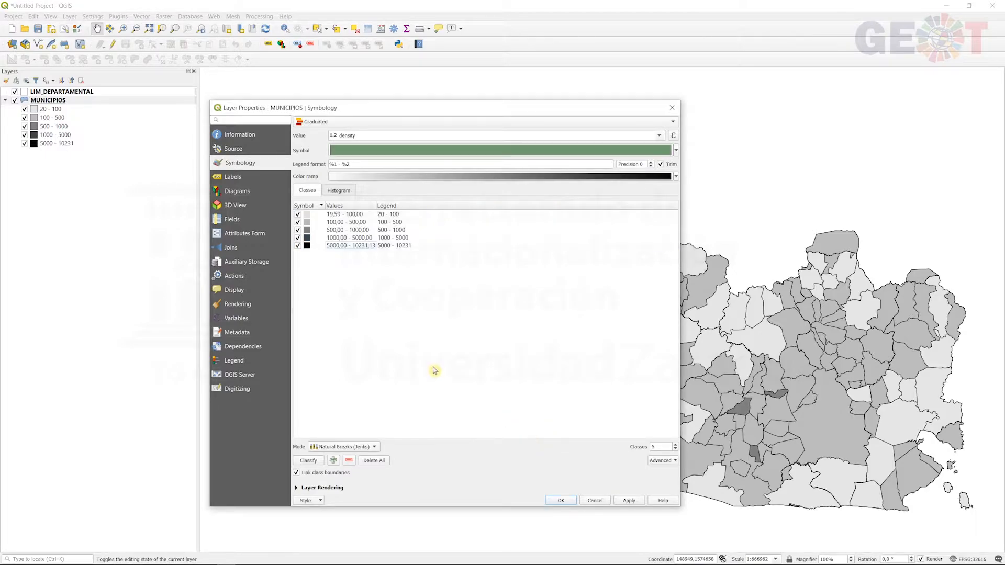
pyautogui.click(561, 500)
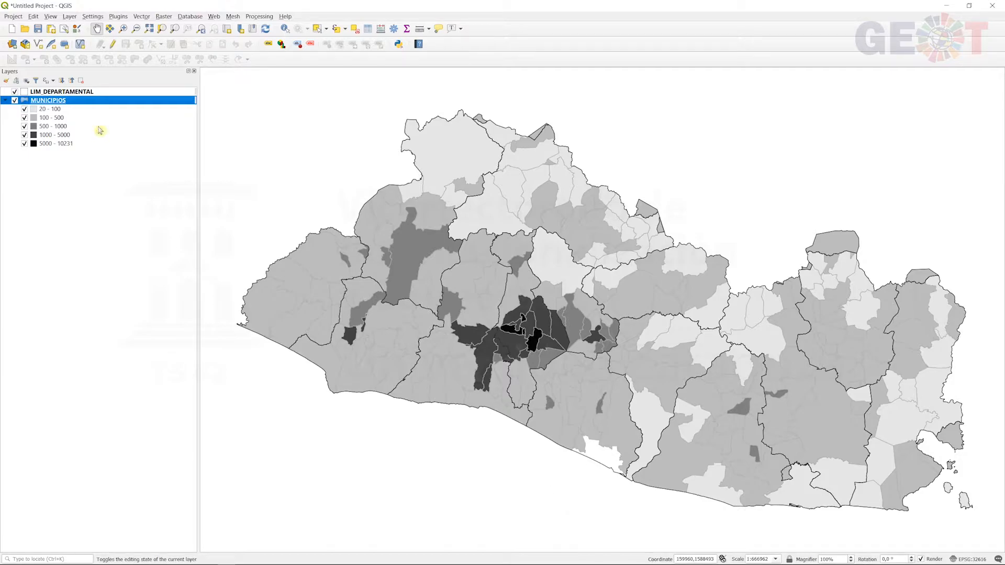
# Set the simple fill's stroke color for all five MUNICIPIOS density classes to a slightly darker mid grey and apply it
pyautogui.doubleClick(57, 101)
pyautogui.keyDown('shift'); pyautogui.click(364, 246); pyautogui.keyUp('shift')
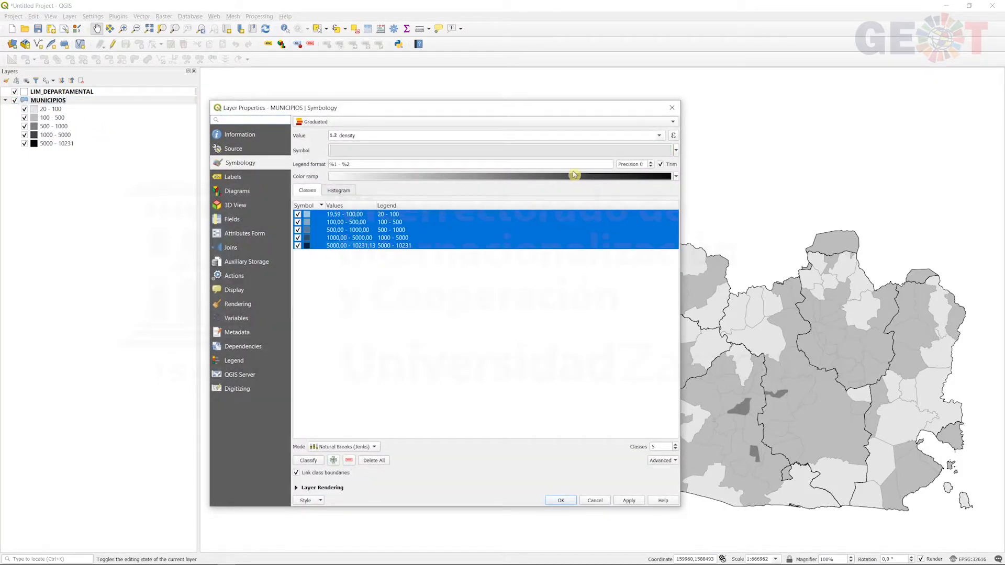
pyautogui.click(613, 150)
pyautogui.click(518, 300)
pyautogui.press('Escape')
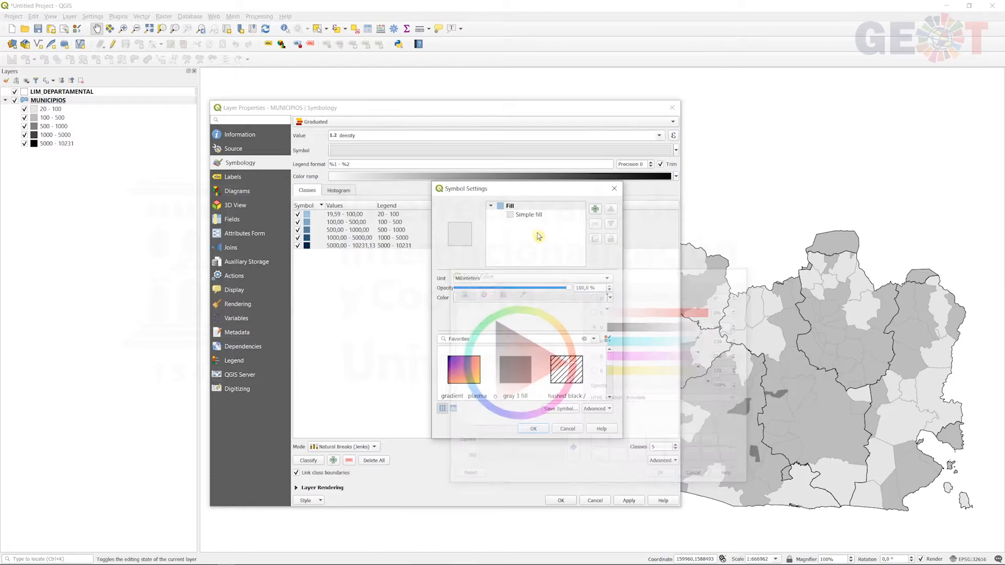
pyautogui.click(529, 214)
pyautogui.click(505, 324)
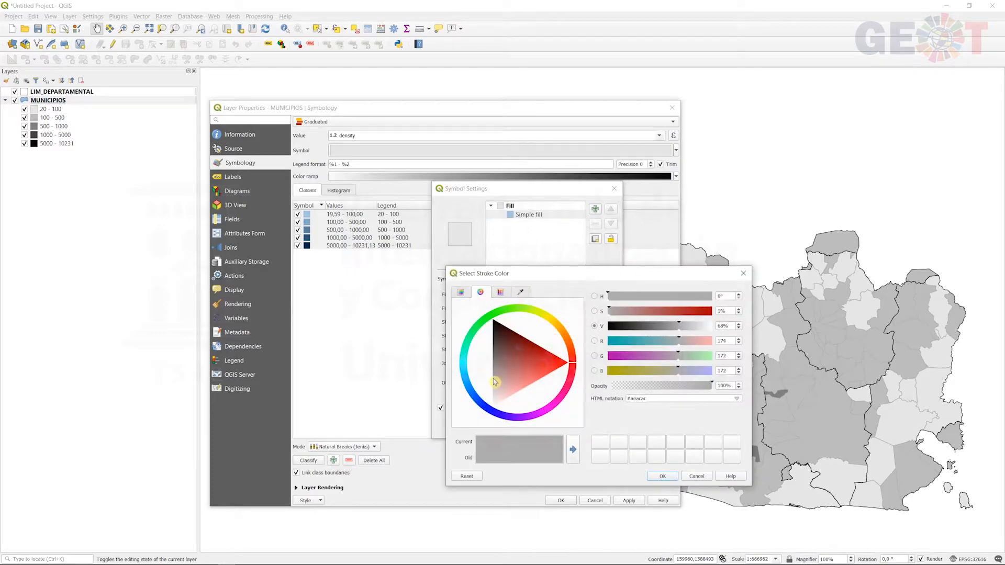
pyautogui.click(495, 372)
pyautogui.click(662, 476)
pyautogui.click(533, 428)
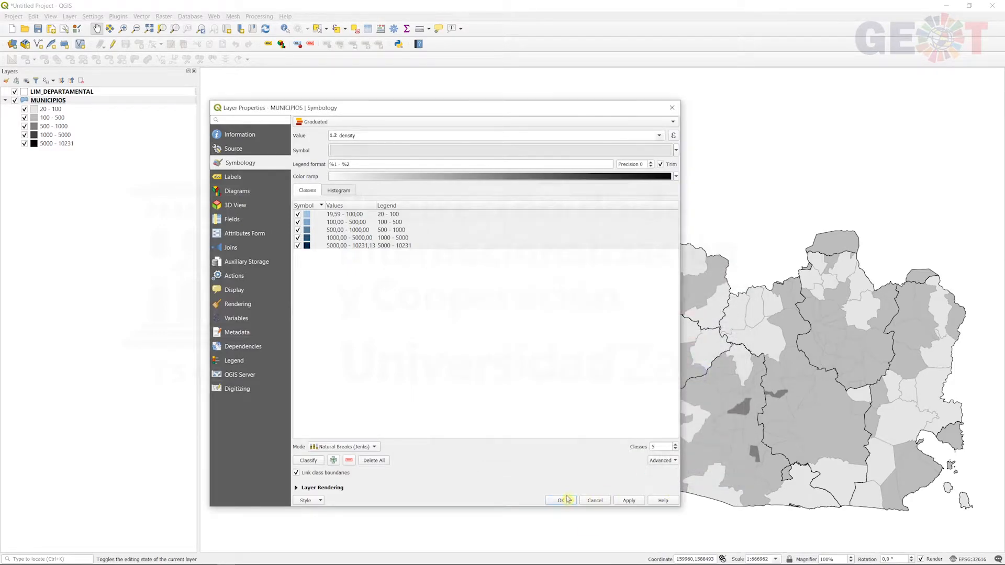
pyautogui.click(561, 501)
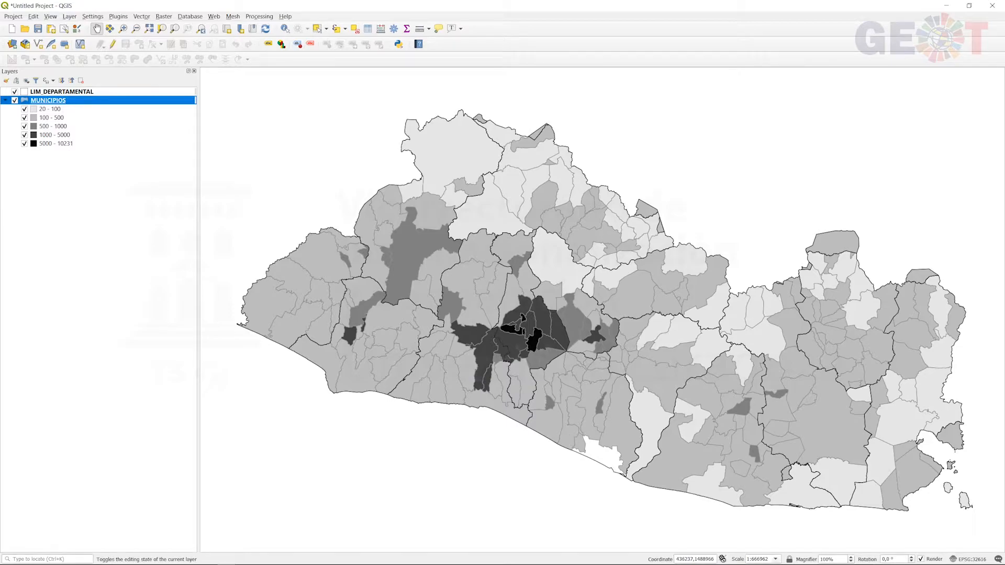
# Set the LIM_DEPARTAMENTAL simple fill's stroke width to 0.66 mm and apply the symbology
pyautogui.rightClick(57, 91)
pyautogui.click(101, 274)
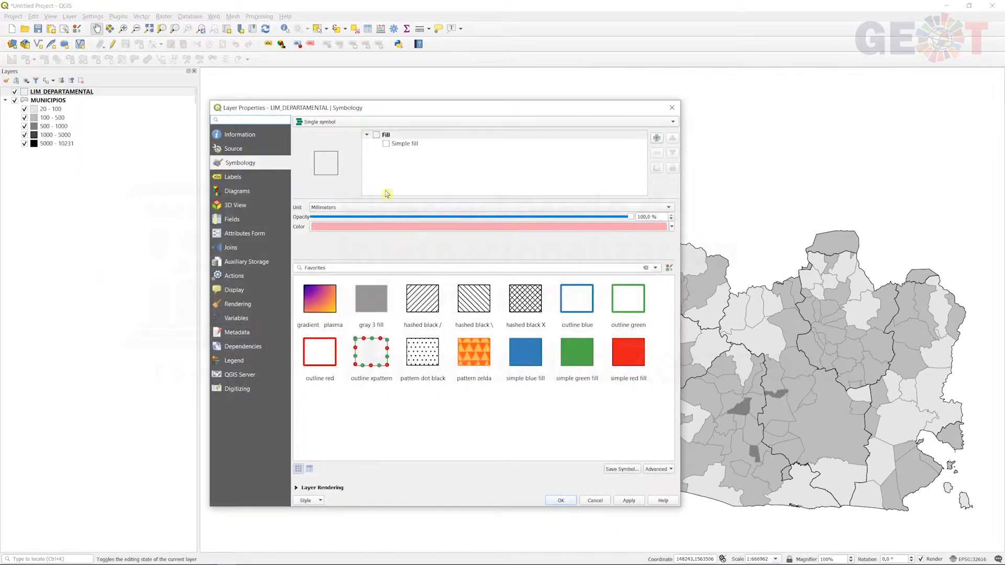
pyautogui.click(406, 144)
pyautogui.scroll(2, 355, 263)
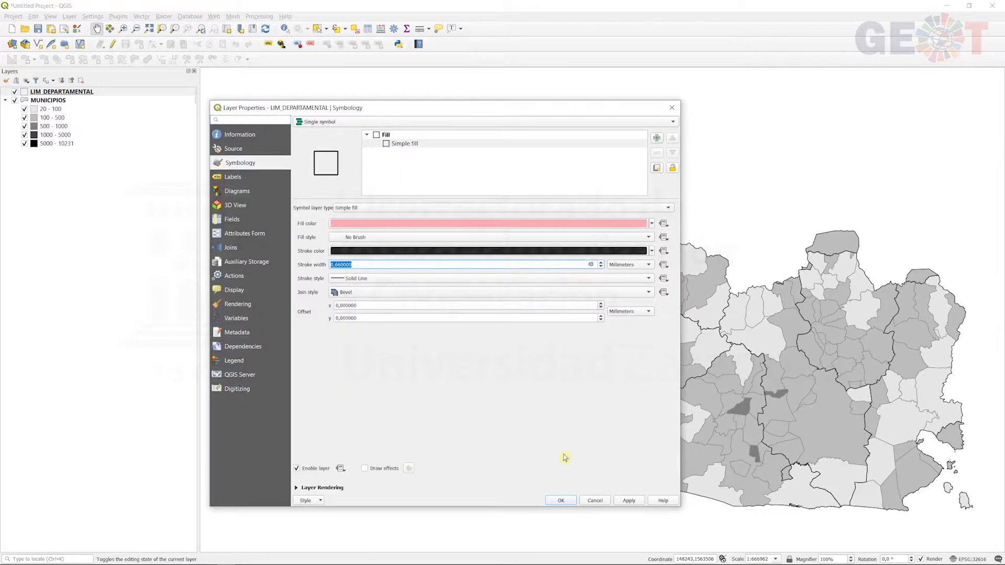
pyautogui.click(560, 501)
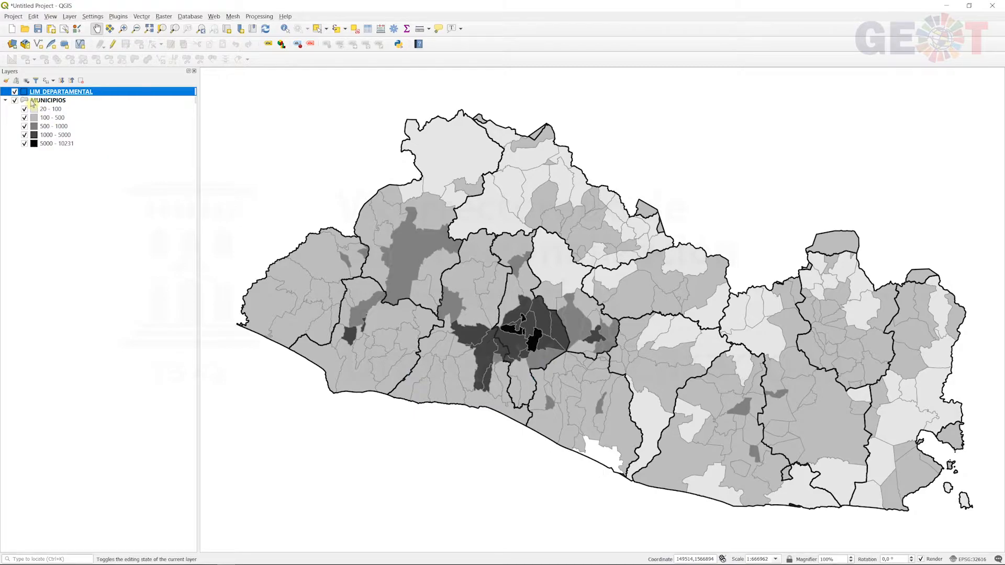
# Add the vector layers lagos.shp and rios.shp from the salvador\HIDROLOGIA folder to the project
pyautogui.click(10, 46)
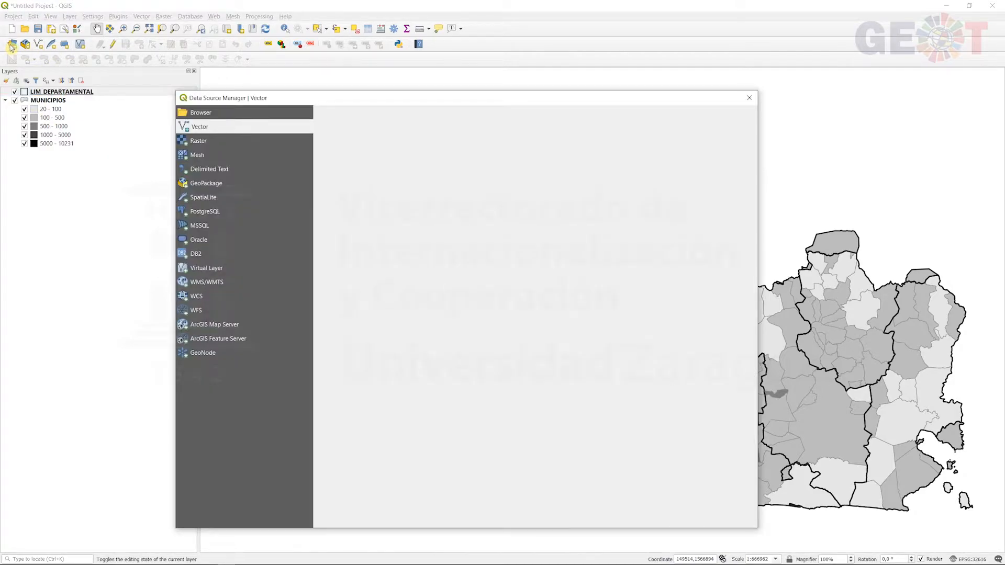
pyautogui.click(210, 128)
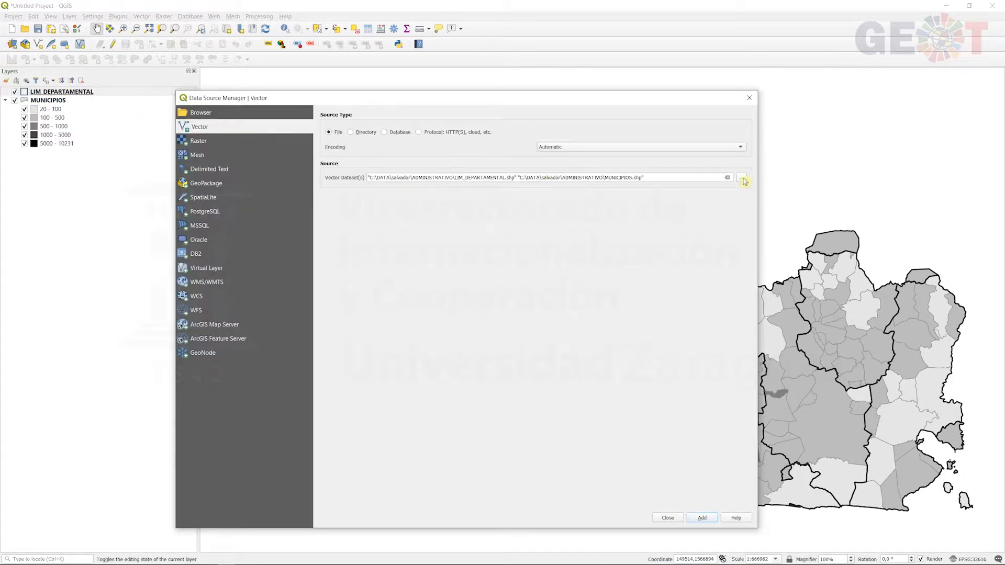
pyautogui.click(742, 178)
pyautogui.click(376, 130)
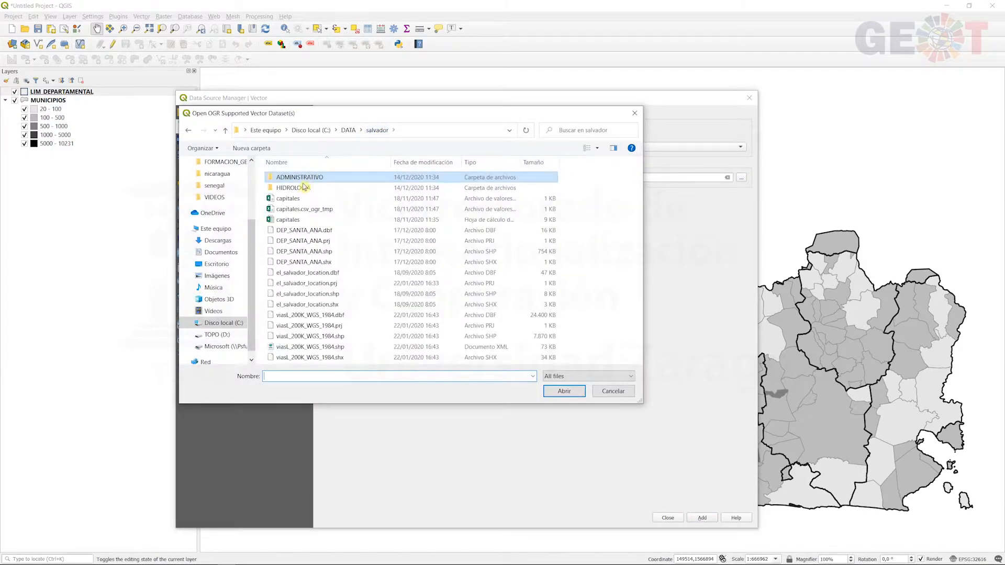
pyautogui.doubleClick(305, 186)
pyautogui.click(298, 209)
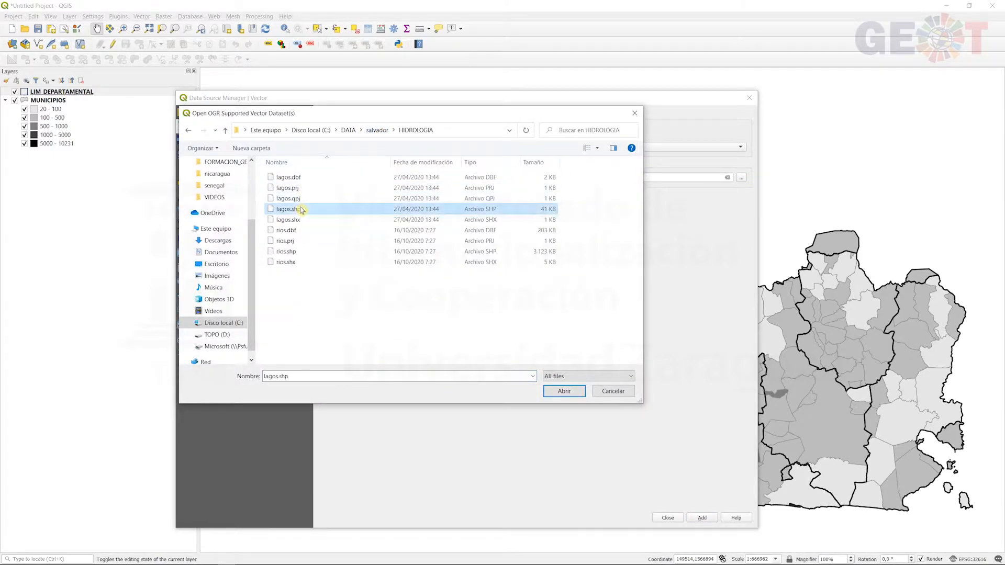
pyautogui.keyDown('ctrl'); pyautogui.click(292, 252); pyautogui.keyUp('ctrl')
pyautogui.click(564, 391)
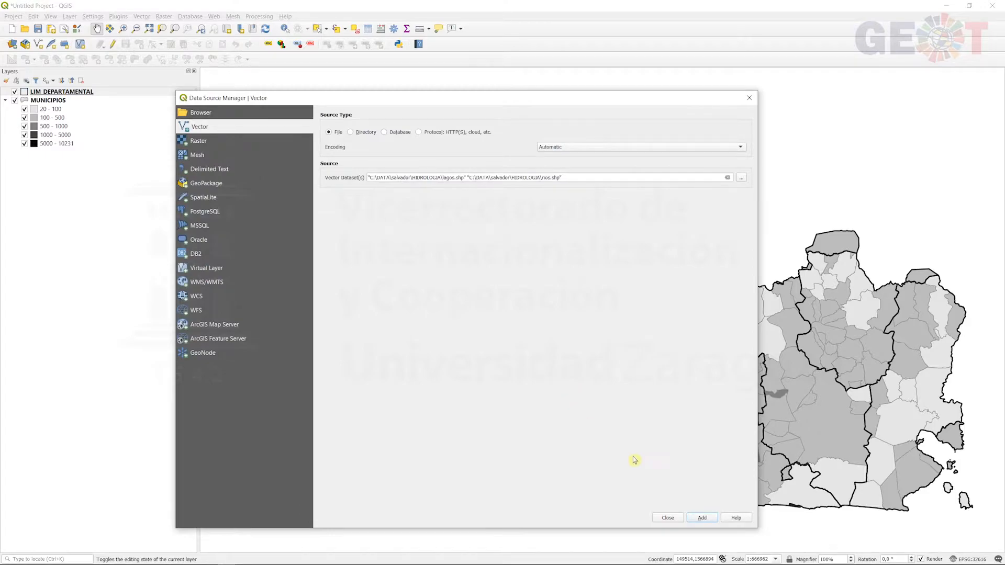
pyautogui.click(701, 518)
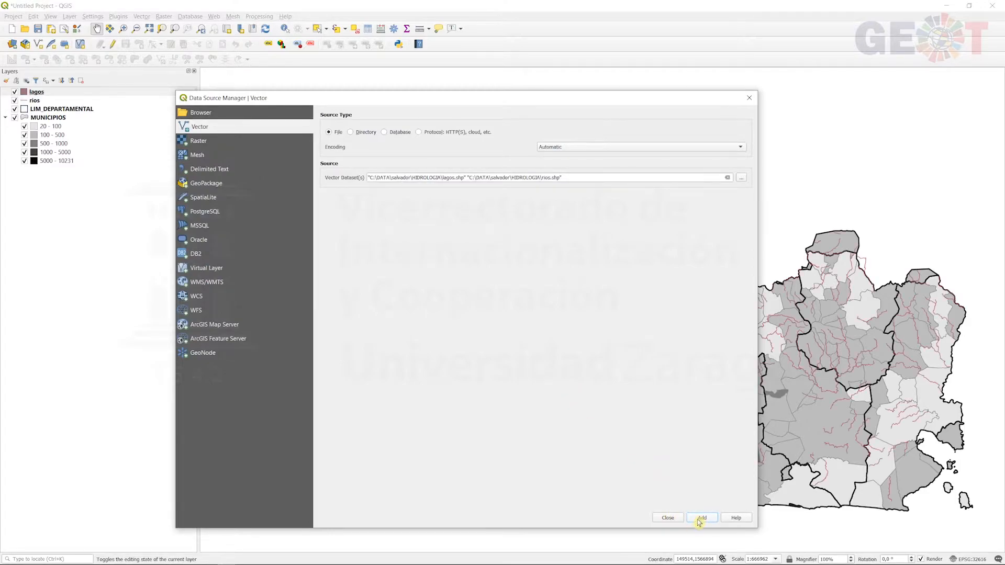
pyautogui.click(668, 517)
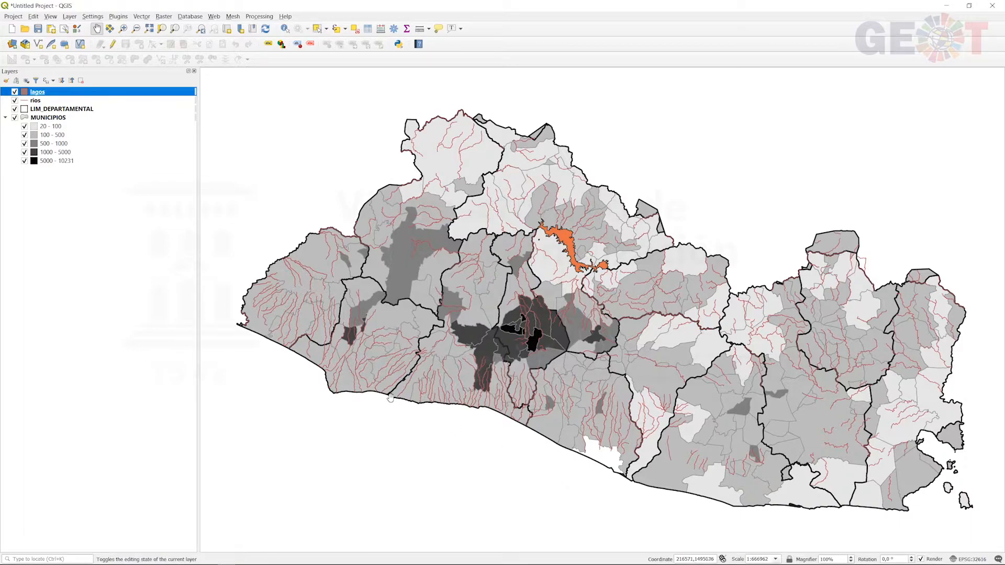
# Set the fill color of the lagos layer's simple fill to the muted blue #6eb1b8
pyautogui.rightClick(50, 96)
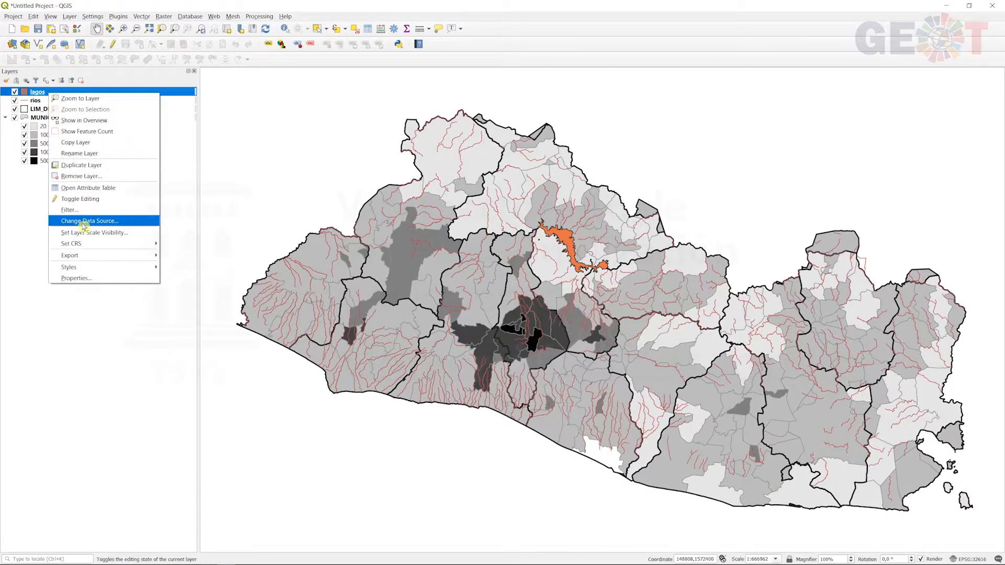
pyautogui.click(88, 280)
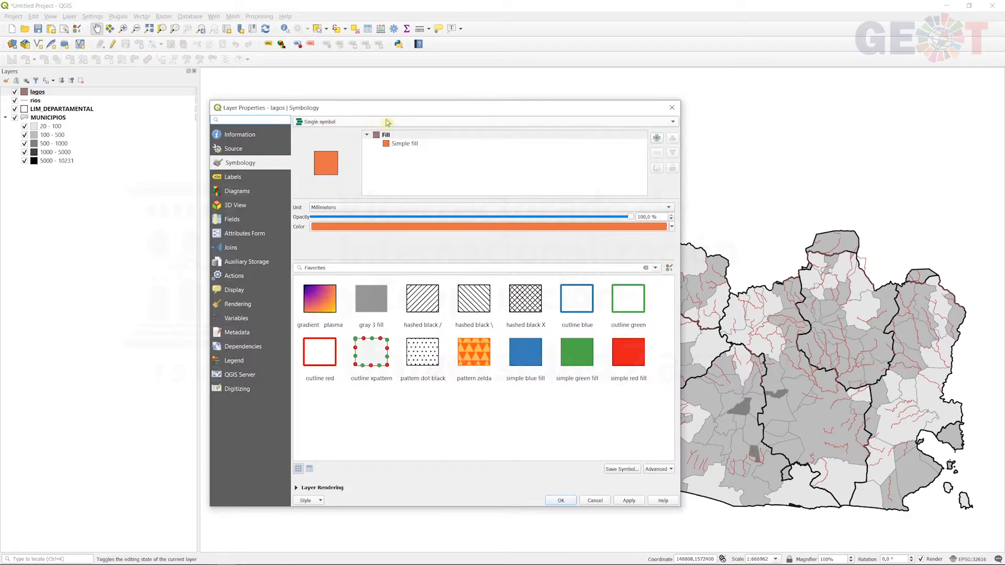
pyautogui.click(398, 144)
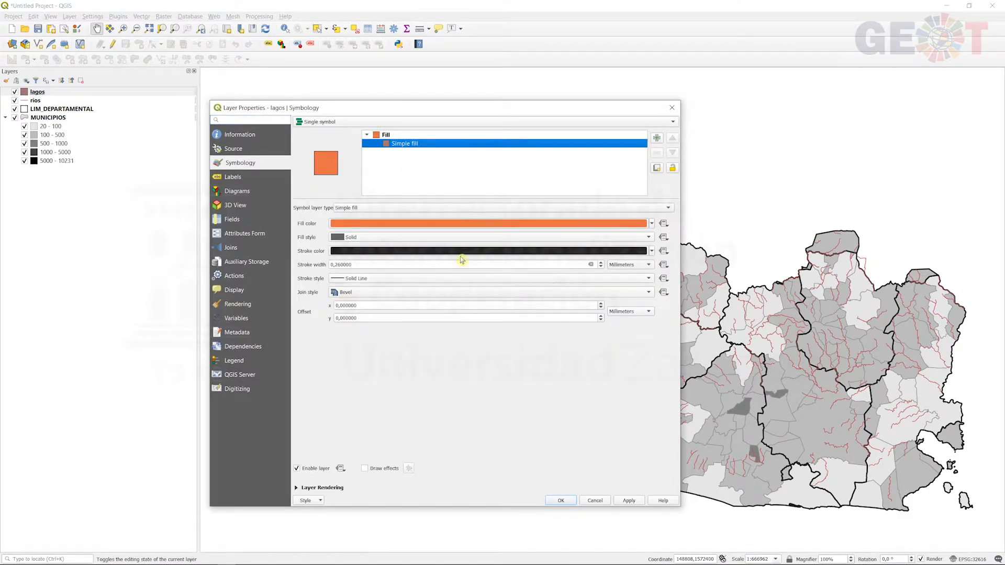
pyautogui.click(365, 226)
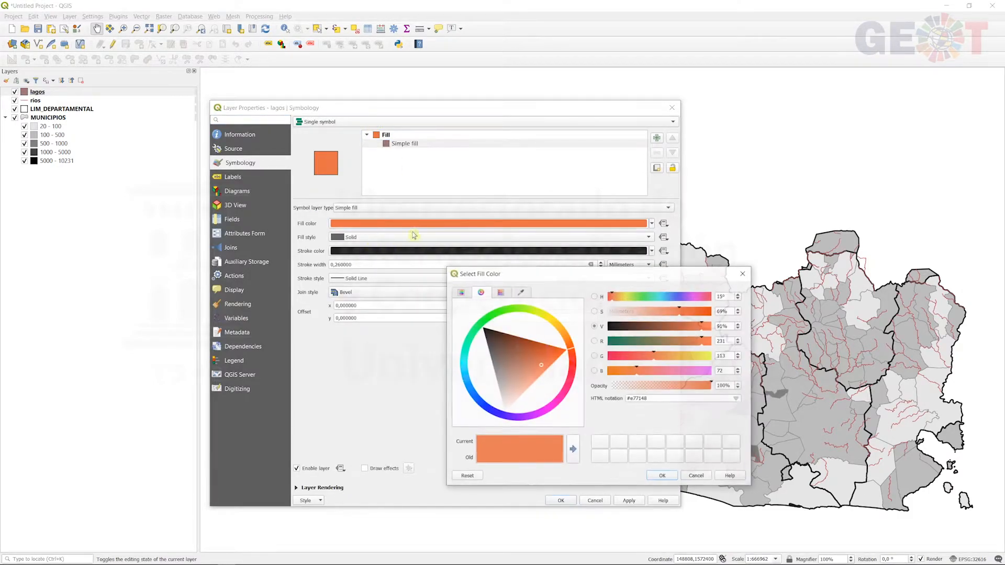
pyautogui.click(463, 367)
pyautogui.moveTo(494, 368); pyautogui.dragTo(515, 359)
pyautogui.moveTo(655, 398); pyautogui.dragTo(598, 399)
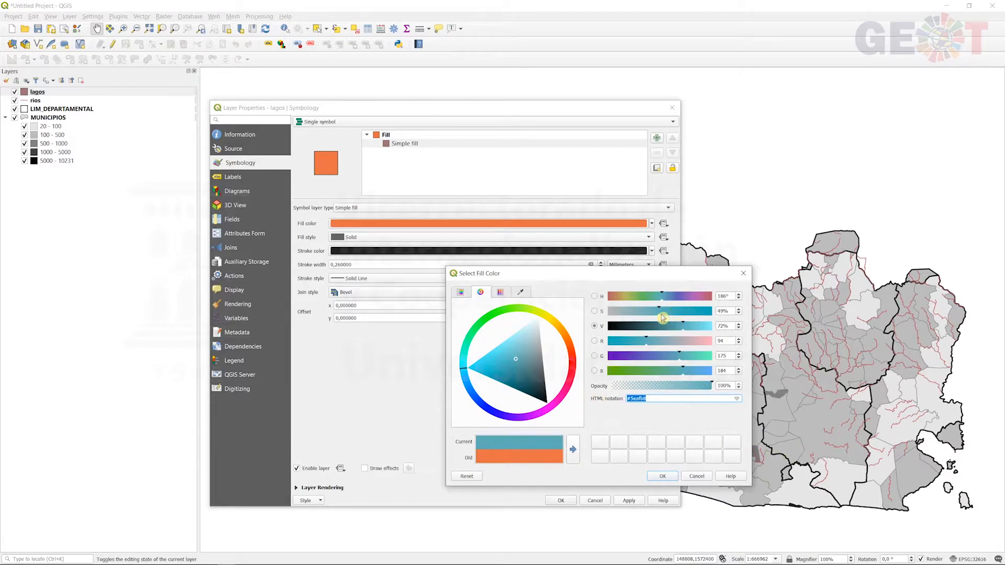
pyautogui.moveTo(660, 315); pyautogui.dragTo(654, 316)
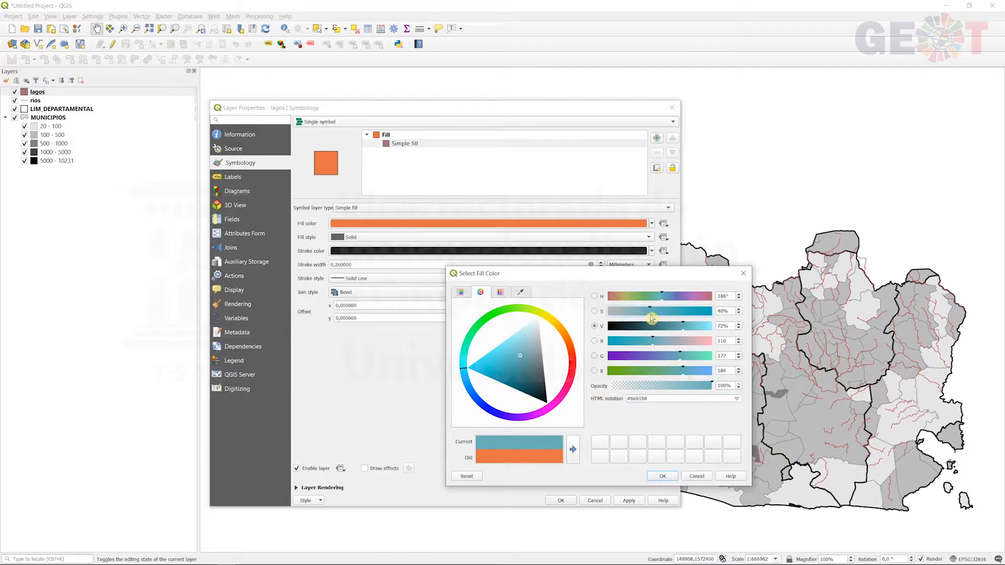
pyautogui.click(651, 399)
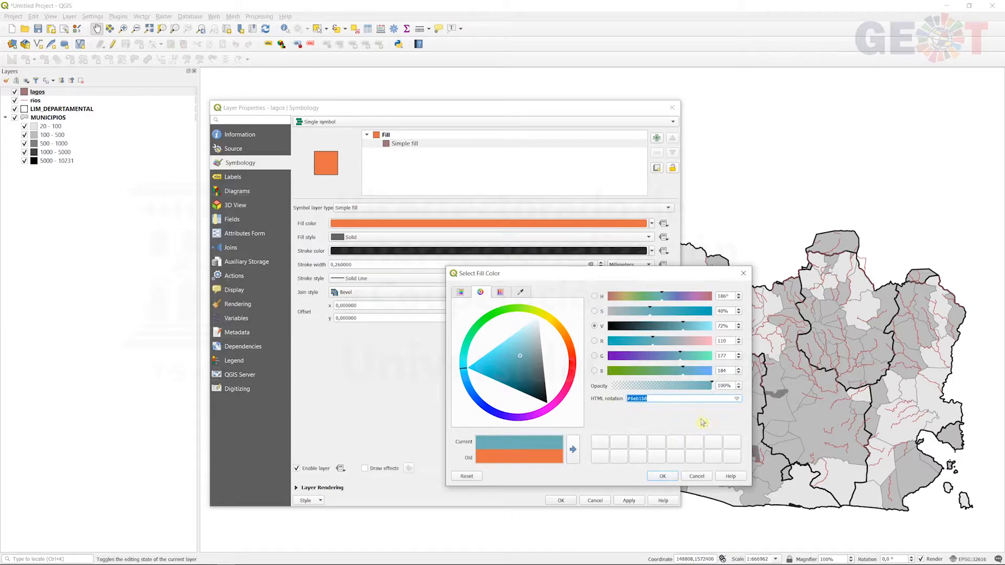
pyautogui.moveTo(711, 388)
pyautogui.mouseDown()
pyautogui.moveTo(694, 386)
pyautogui.moveTo(716, 385)
pyautogui.mouseUp()
pyautogui.click(663, 476)
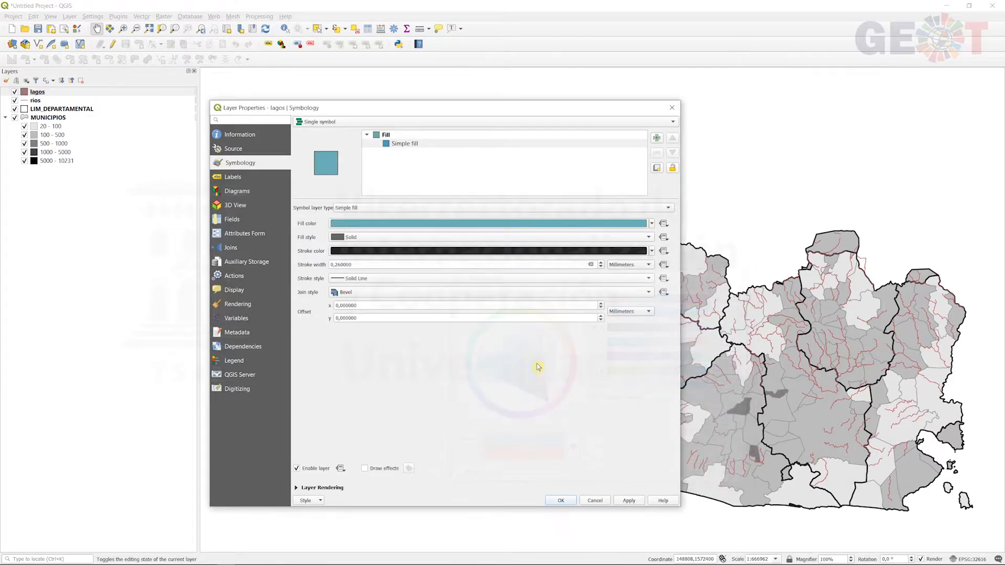
# Set the lagos stroke color to #6eb1b8, lower the whole symbol's opacity to about 89%, and accept the symbology
pyautogui.click(366, 251)
pyautogui.moveTo(654, 400); pyautogui.dragTo(616, 396)
pyautogui.write('#6eb1b8')
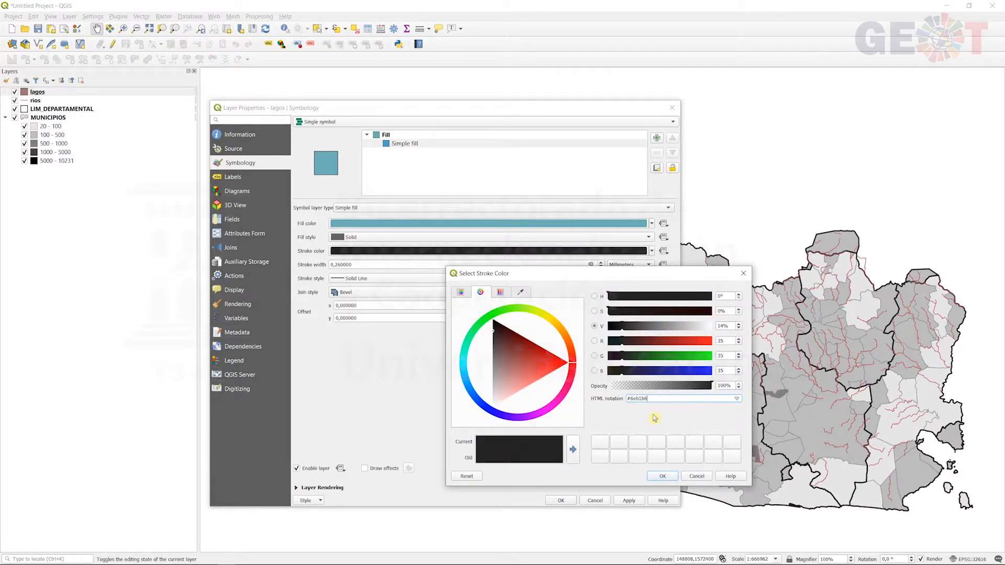
pyautogui.click(663, 476)
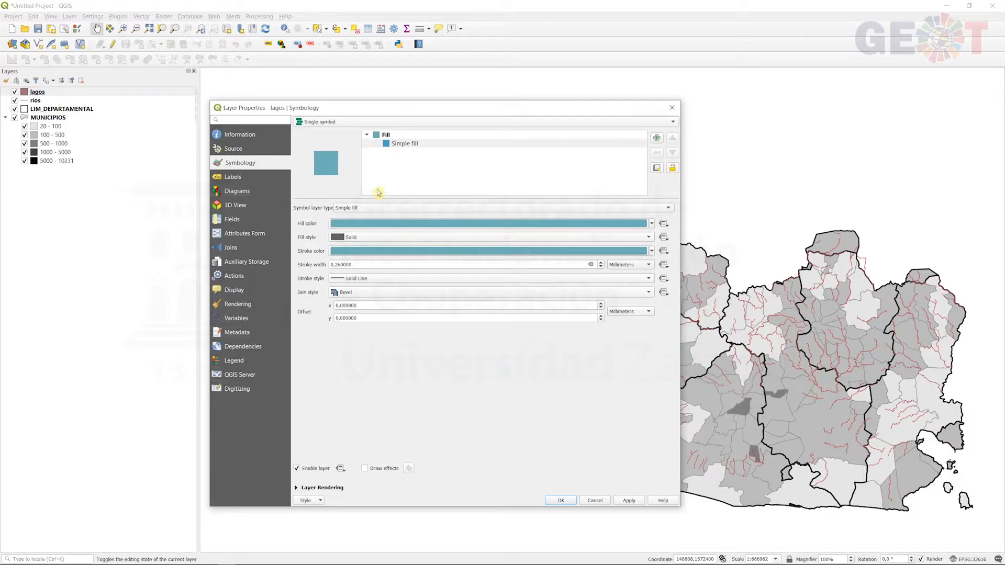
pyautogui.click(380, 137)
pyautogui.moveTo(628, 217); pyautogui.dragTo(616, 219)
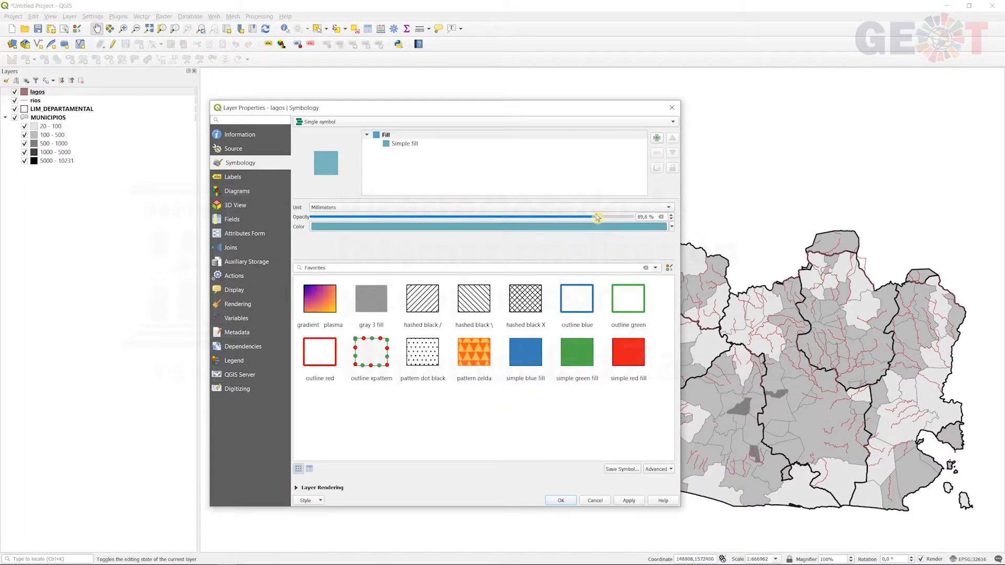
pyautogui.click(568, 500)
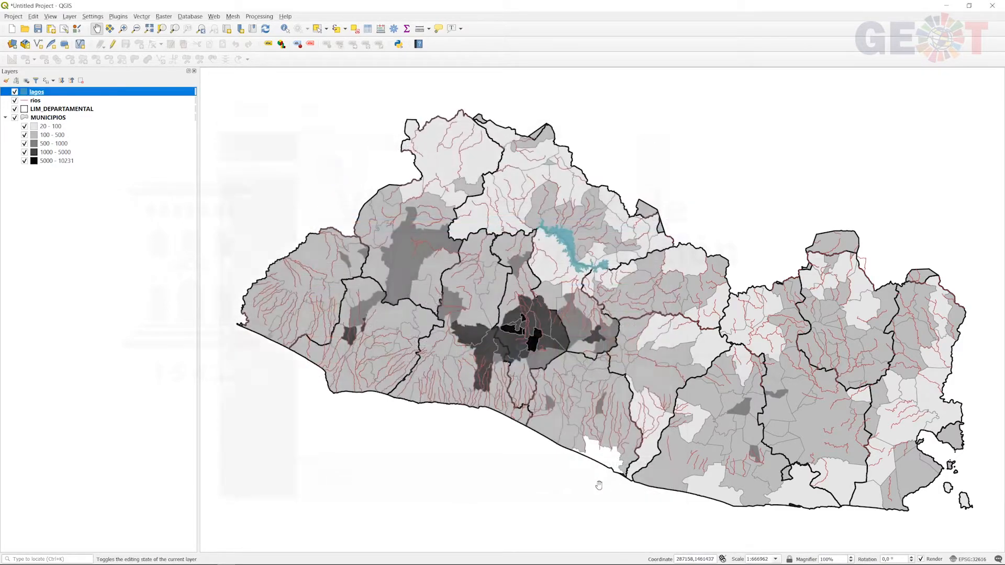
# Set the rios line color to #6eb1b8 with 90% opacity and accept the symbology
pyautogui.rightClick(41, 101)
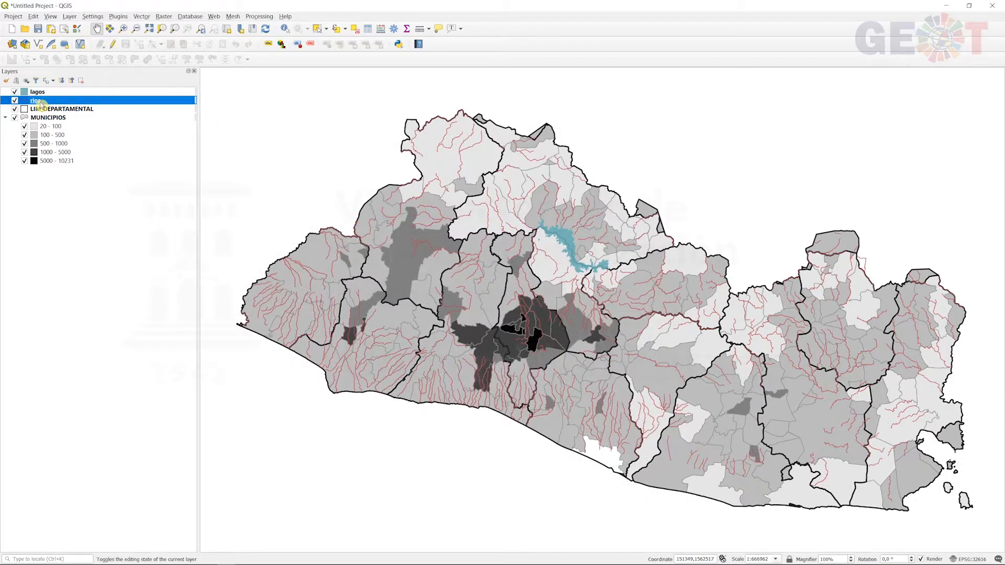
pyautogui.click(103, 303)
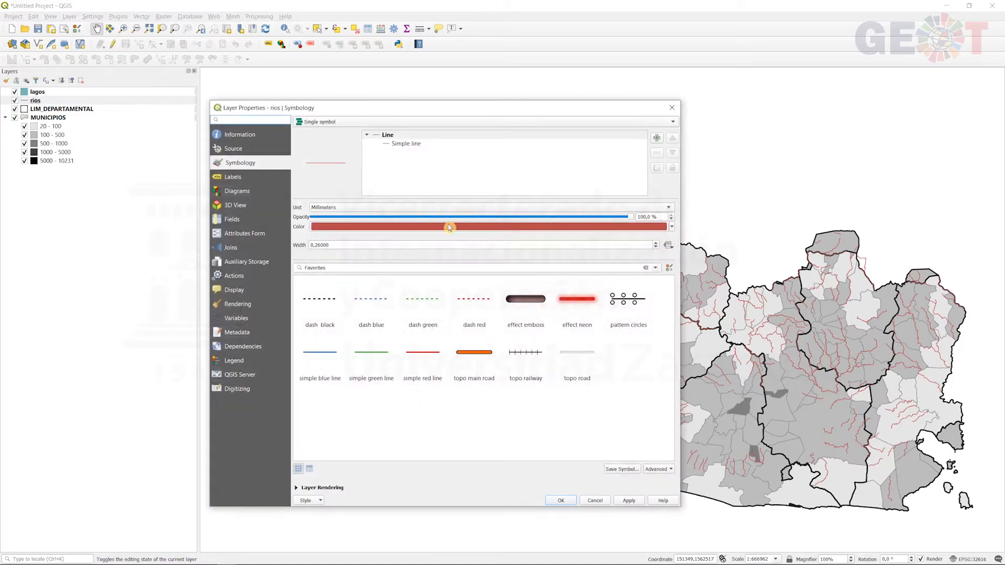
pyautogui.click(448, 227)
pyautogui.hotkey('ctrl', 'a')
pyautogui.write('#6eb1b8')
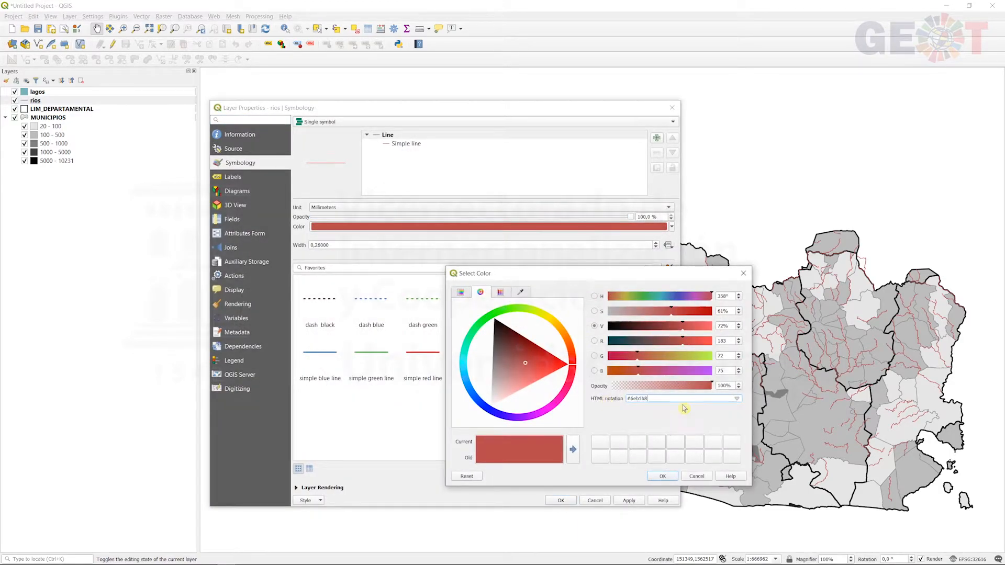
pyautogui.click(662, 476)
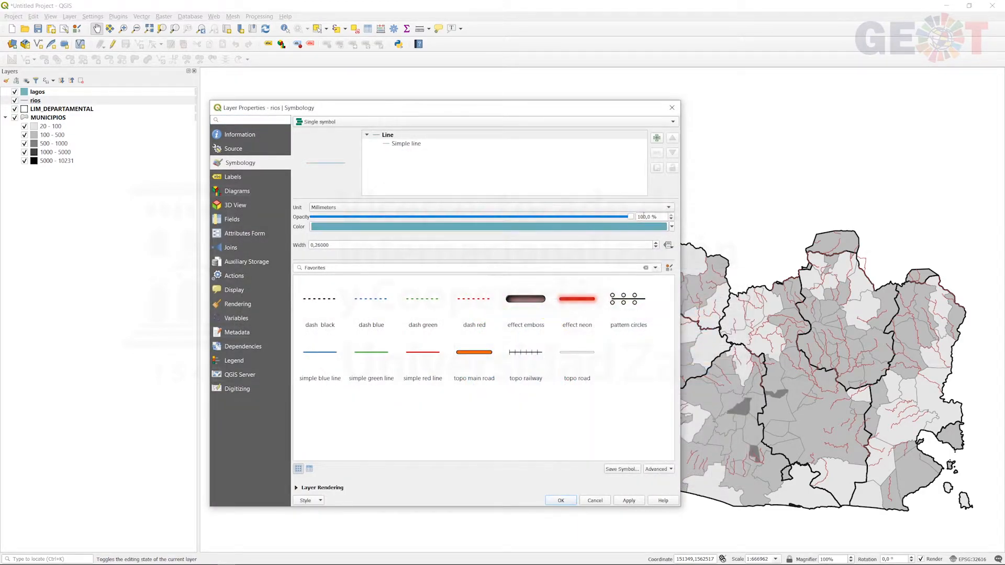
pyautogui.write('90')
pyautogui.click(559, 501)
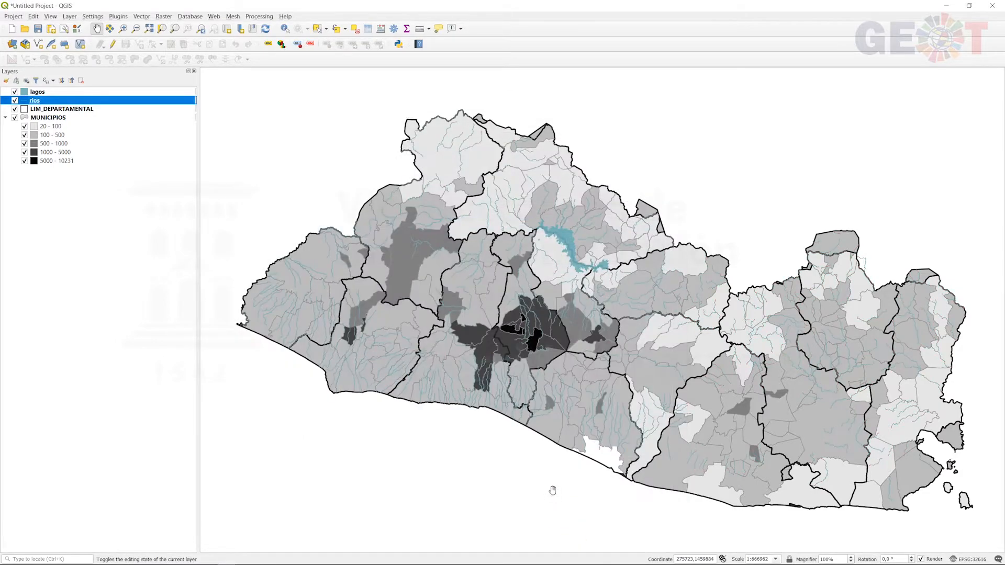
# Move the LIM_DEPARTAMENTAL layer above lagos and rios in the layer order
pyautogui.click(43, 110)
pyautogui.moveTo(43, 110); pyautogui.dragTo(43, 90)
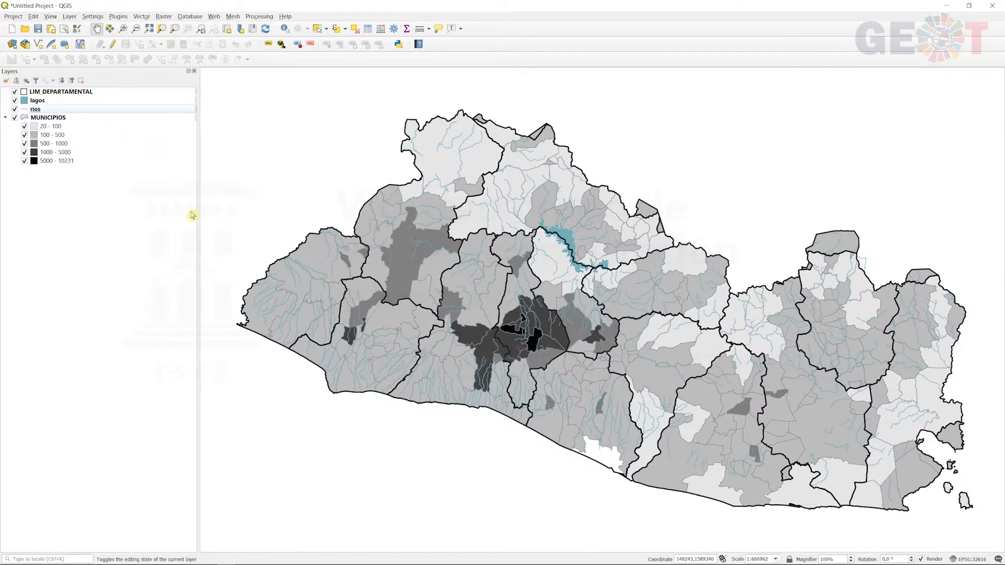
# Start the Centroids geometry tool with MUNICIPIOS as input layer, creating a centroid for each part
pyautogui.click(142, 17)
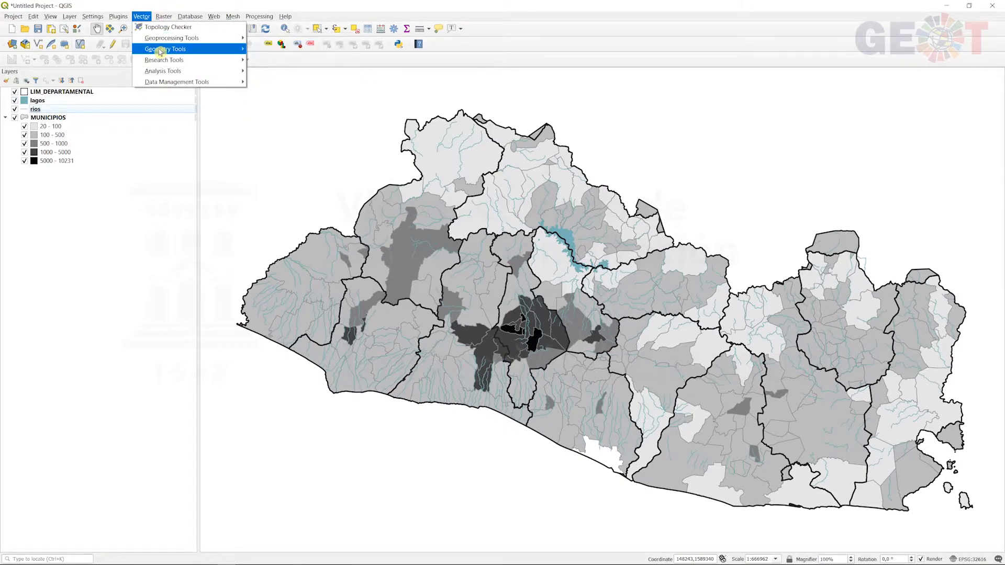
pyautogui.moveTo(159, 50)
pyautogui.click(288, 50)
pyautogui.click(293, 203)
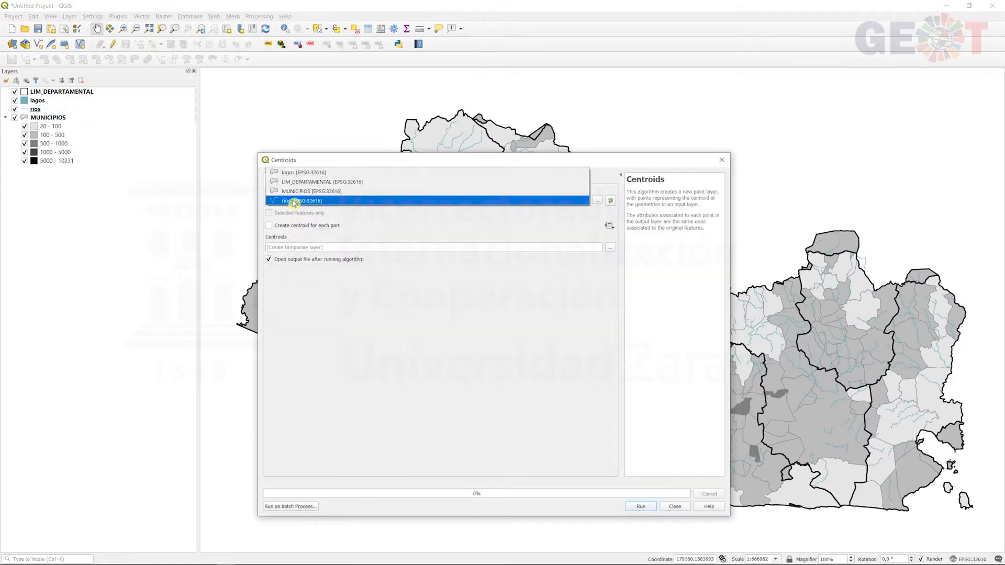
pyautogui.click(316, 193)
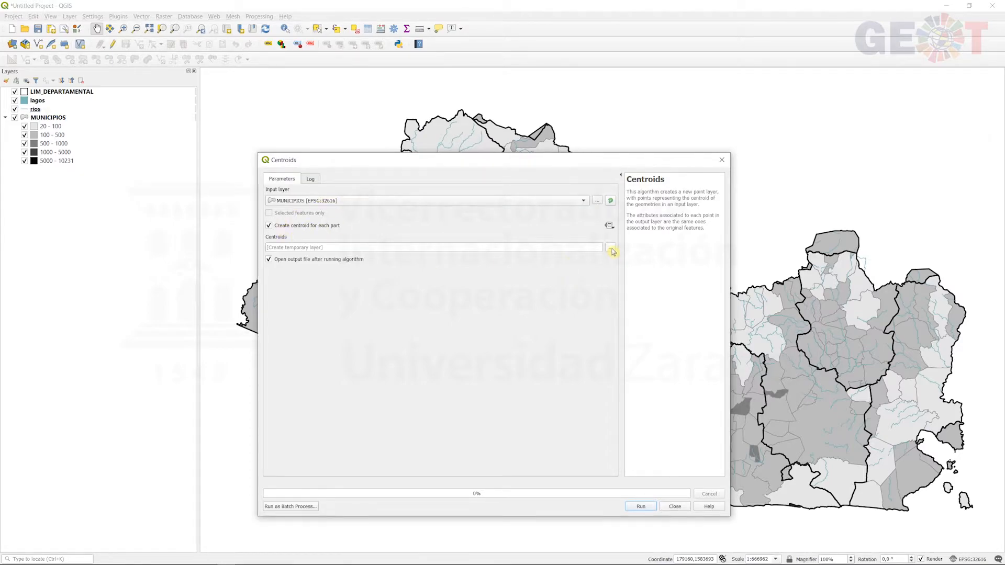
# Save the centroids output as muni_centroids.shp in the DATA\salvador folder, run the algorithm and close its dialog
pyautogui.click(611, 247)
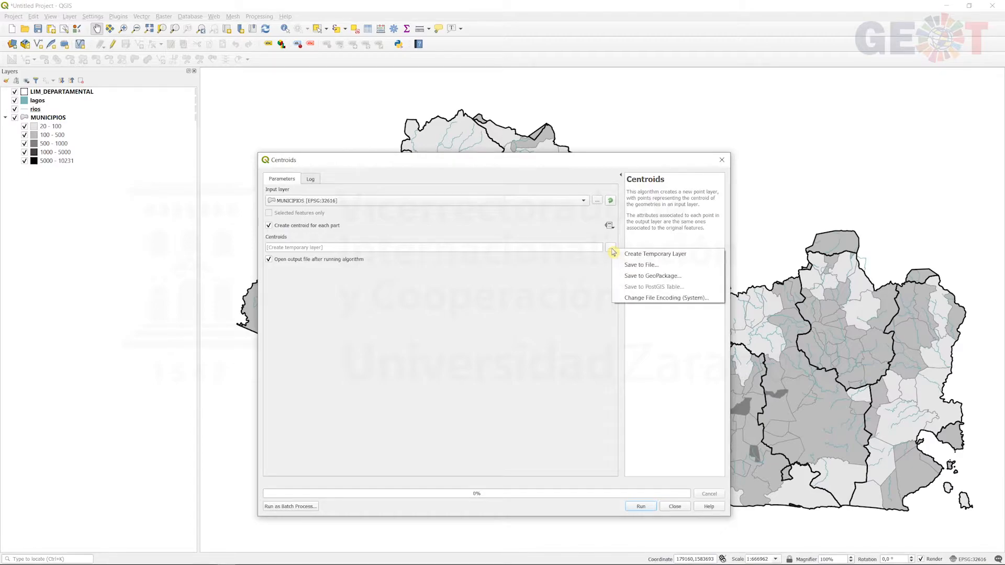
pyautogui.click(641, 265)
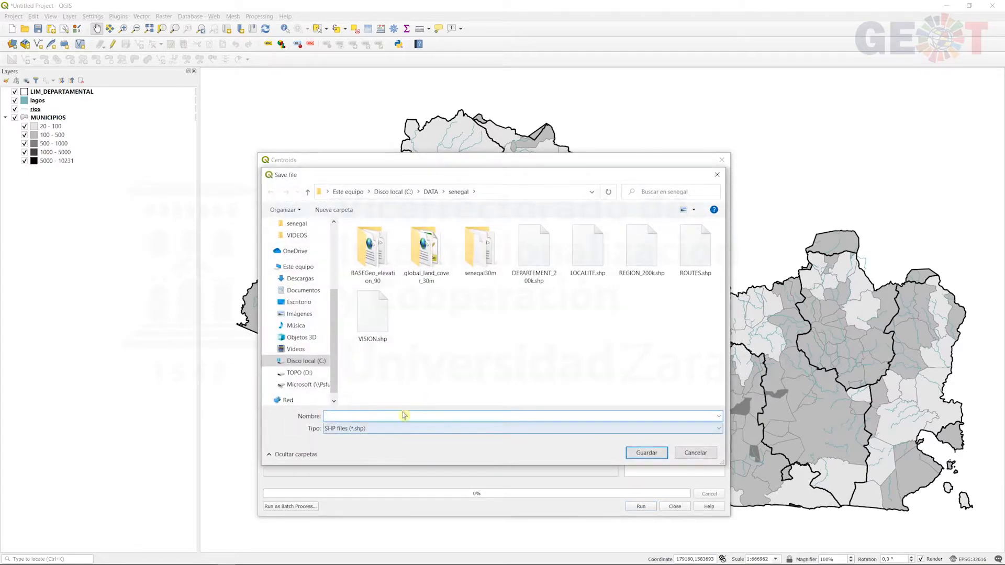
pyautogui.click(439, 192)
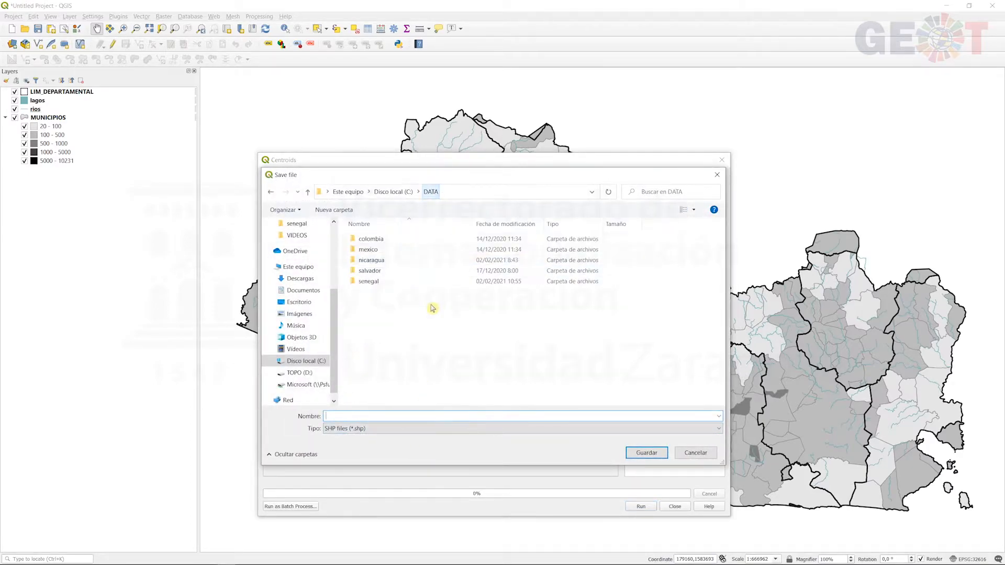
pyautogui.doubleClick(385, 273)
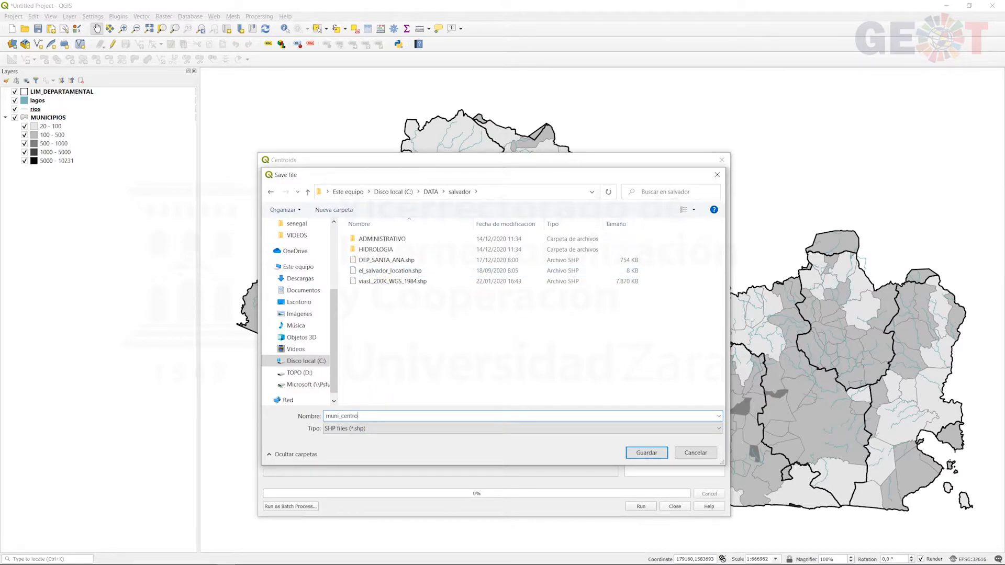
pyautogui.press('Return')
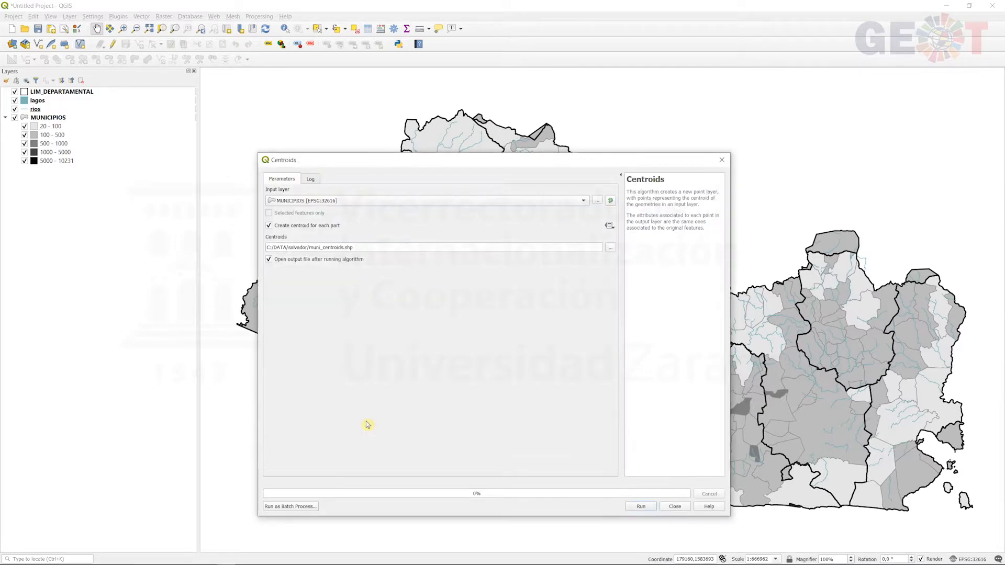
pyautogui.click(642, 506)
pyautogui.click(676, 507)
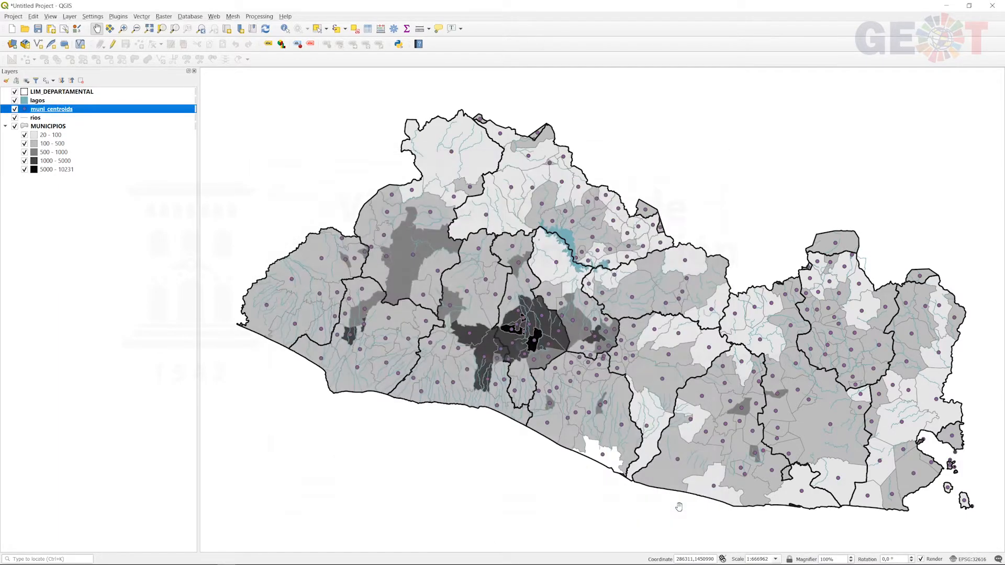
# Show the feature count for the muni_centroids and MUNICIPIOS layers
pyautogui.rightClick(40, 109)
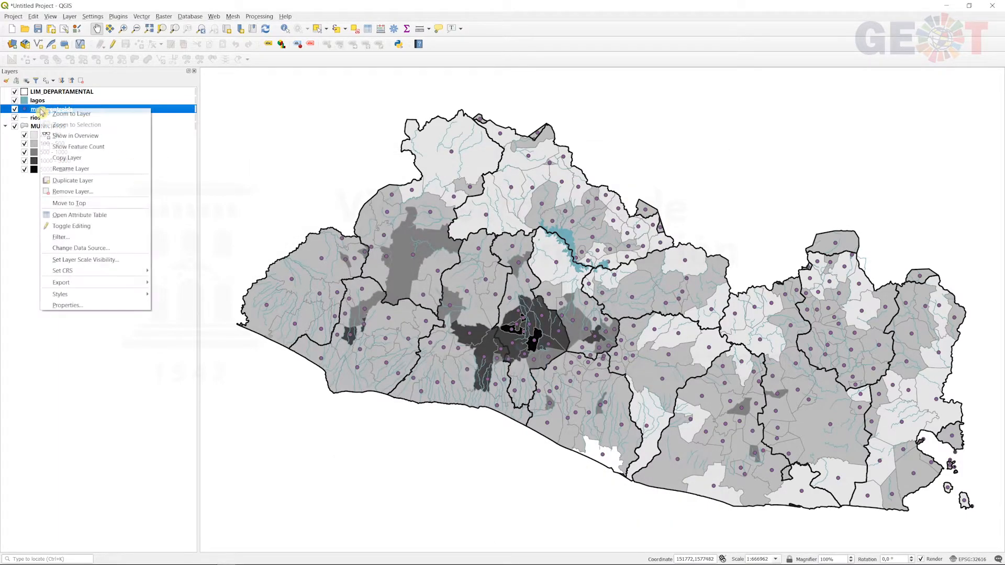
pyautogui.click(103, 148)
pyautogui.rightClick(53, 127)
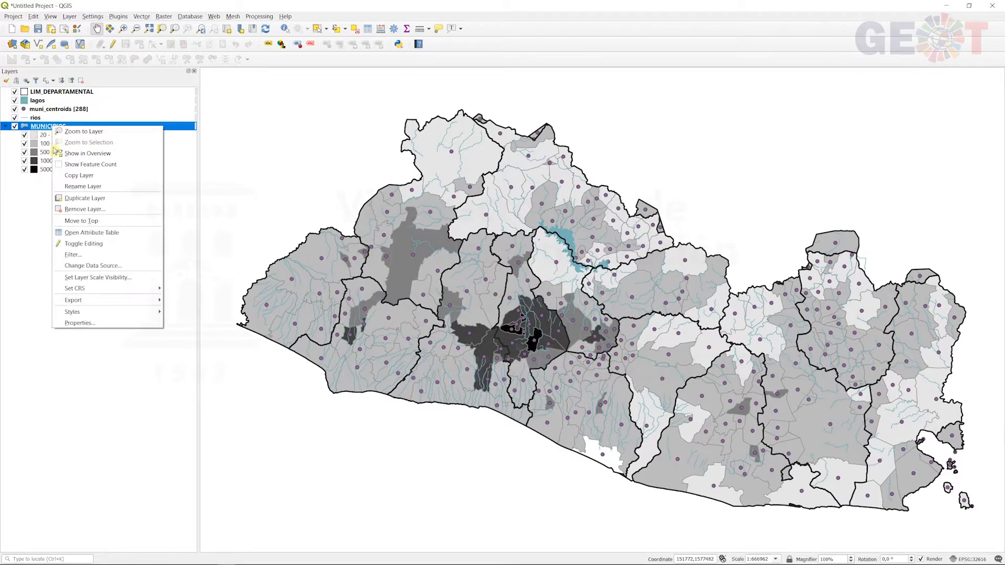
pyautogui.click(108, 166)
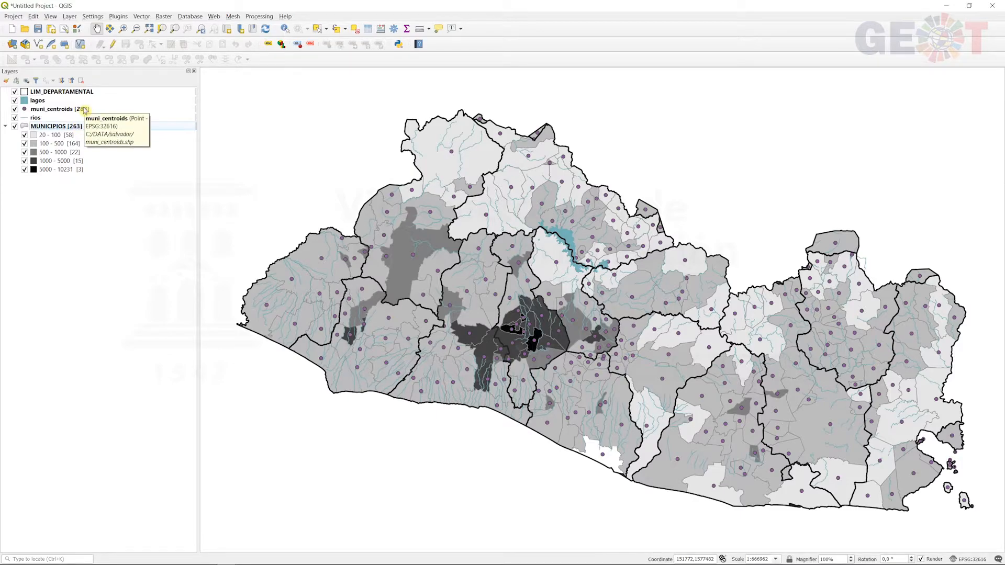
# Examine the muni_centroids attribute table for repeated municipalities, sorting by NAM and NA2 and widening the NA2 column
pyautogui.rightClick(84, 108)
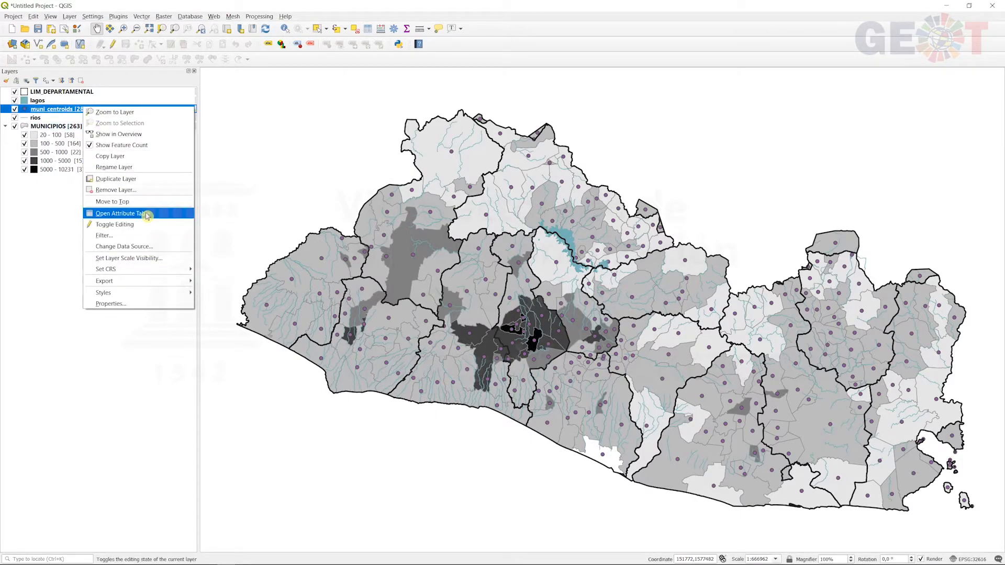
pyautogui.click(147, 215)
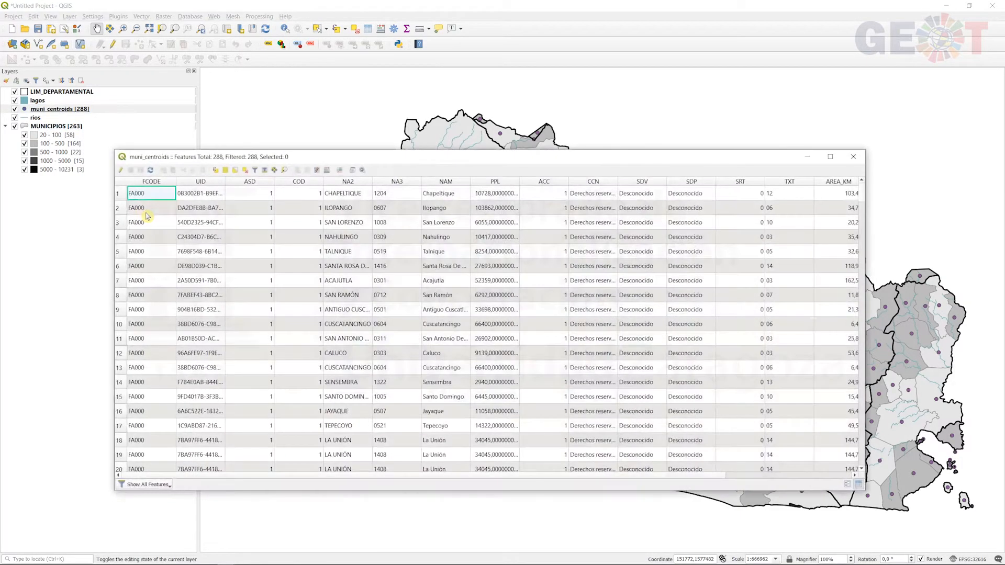
pyautogui.click(457, 182)
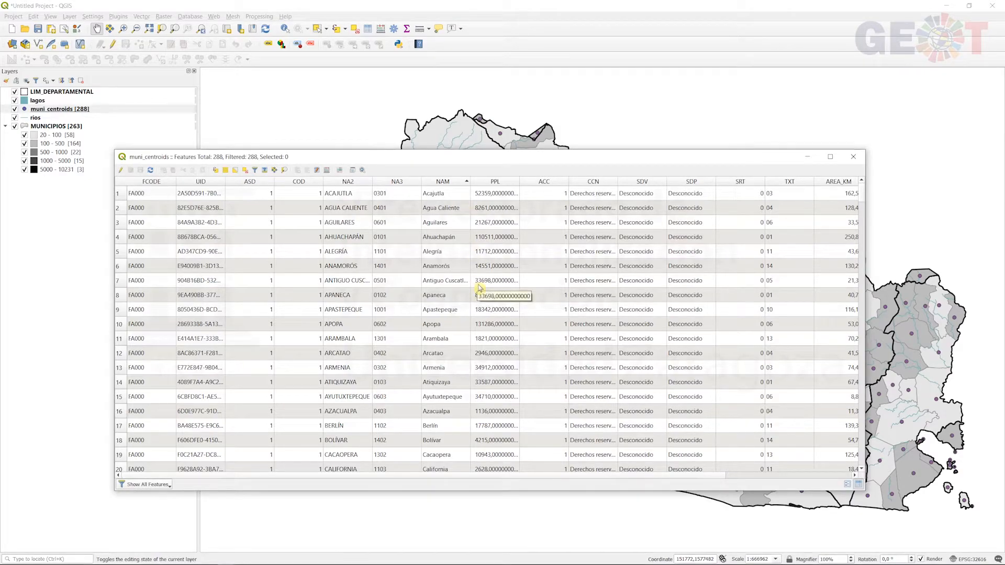
pyautogui.doubleClick(373, 181)
pyautogui.click(355, 185)
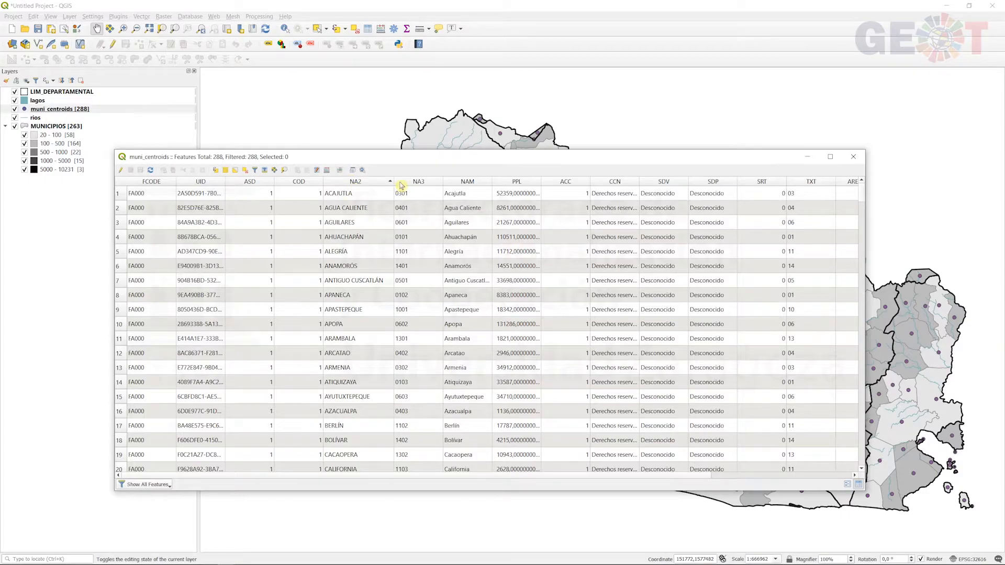
pyautogui.moveTo(394, 181); pyautogui.dragTo(439, 183)
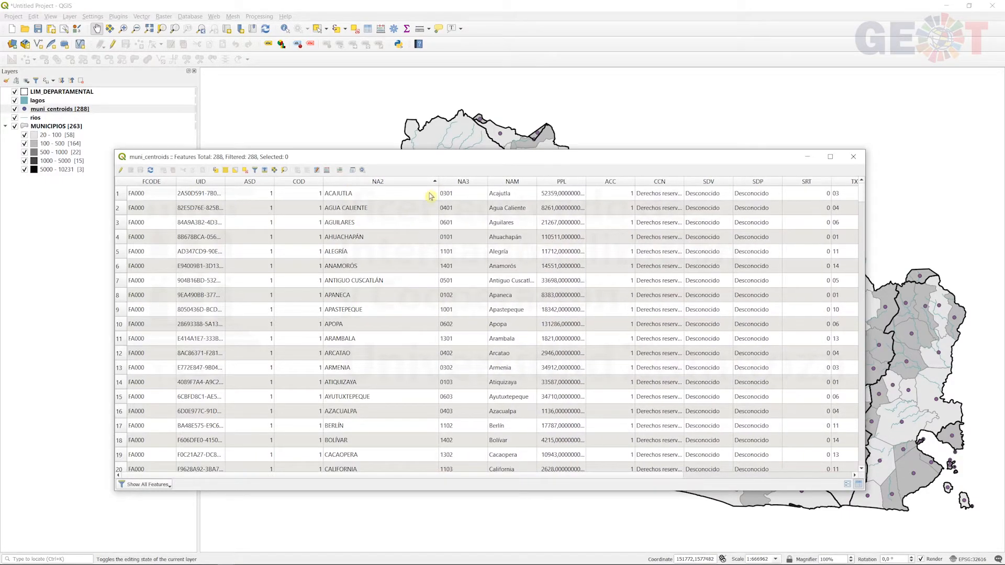
# Enable editing on muni_centroids and sort its attribute table by NA2 in ascending order
pyautogui.click(121, 171)
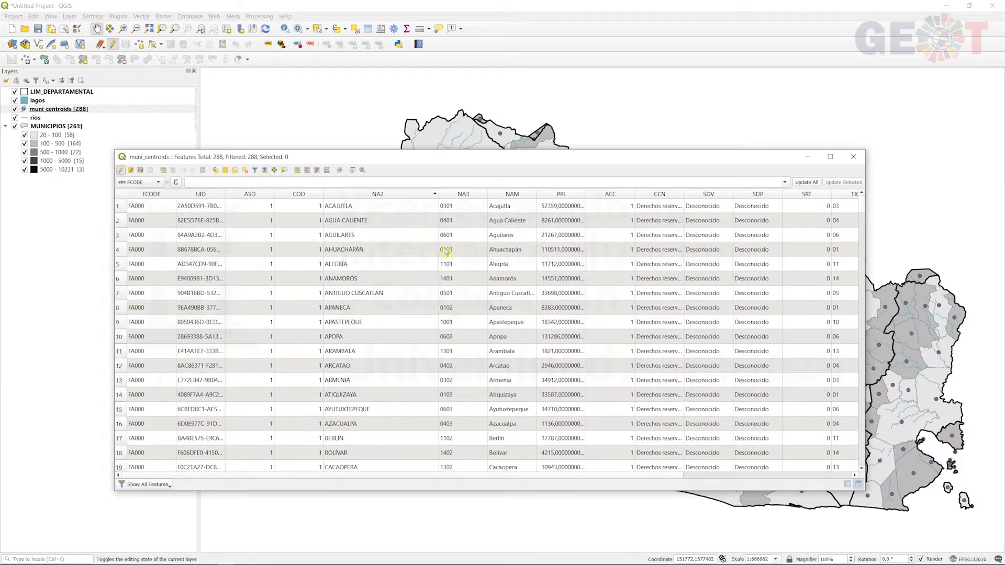
pyautogui.click(384, 195)
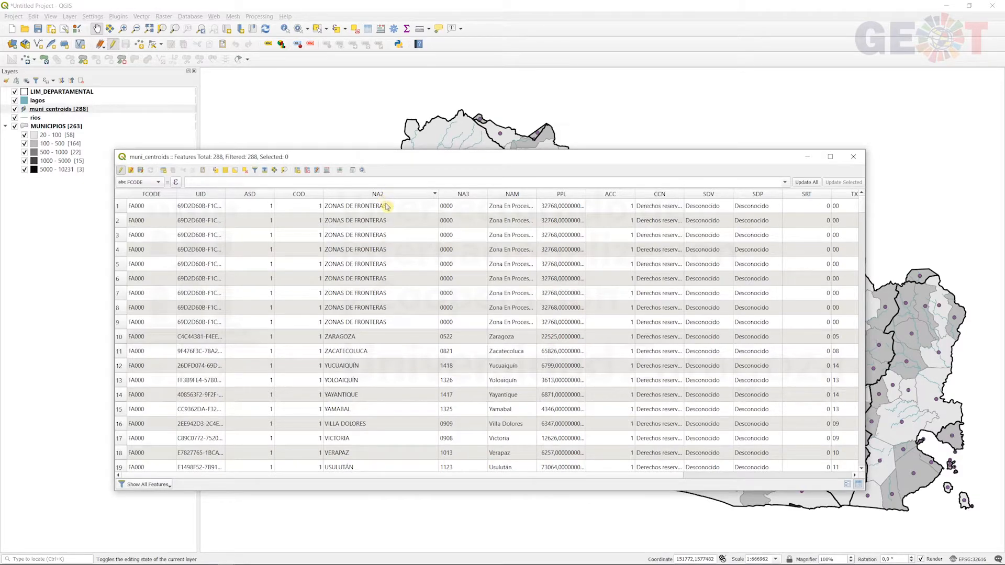
pyautogui.click(396, 198)
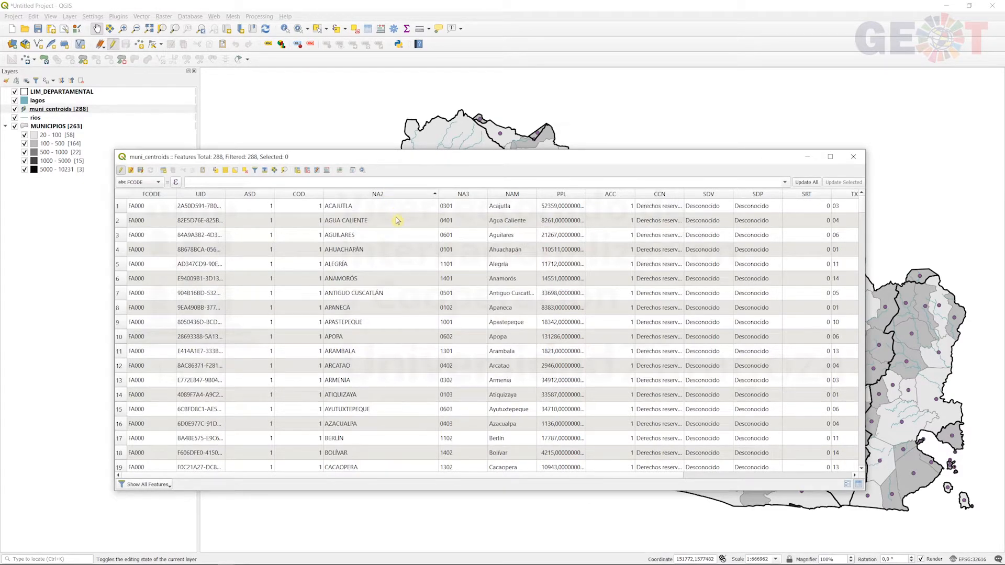
# Compare the two CUSCATANCINGO records in the muni_centroids table, including their AREA_KM, and delete one of them
pyautogui.scroll(-6, 397, 220)
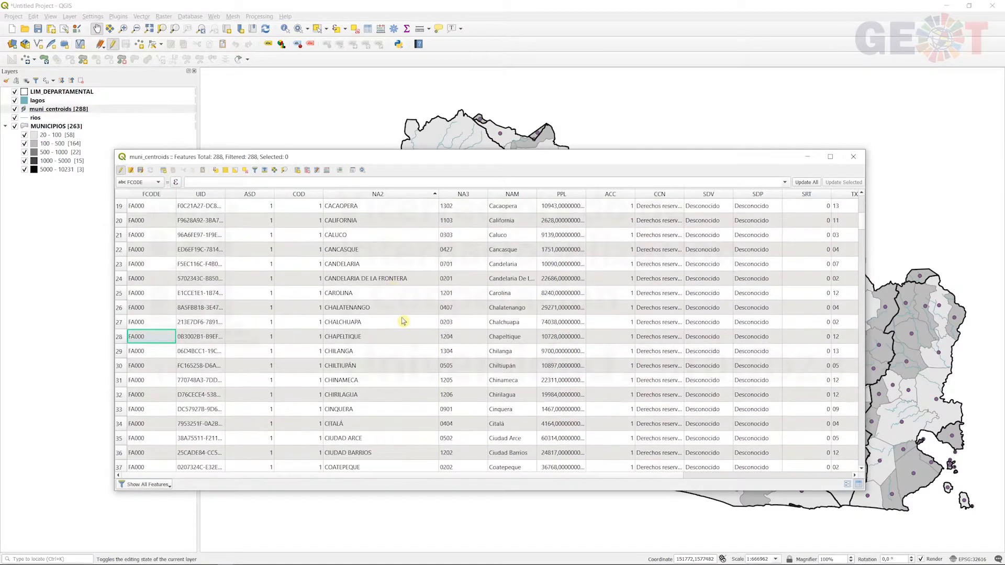
pyautogui.scroll(-3, 398, 333)
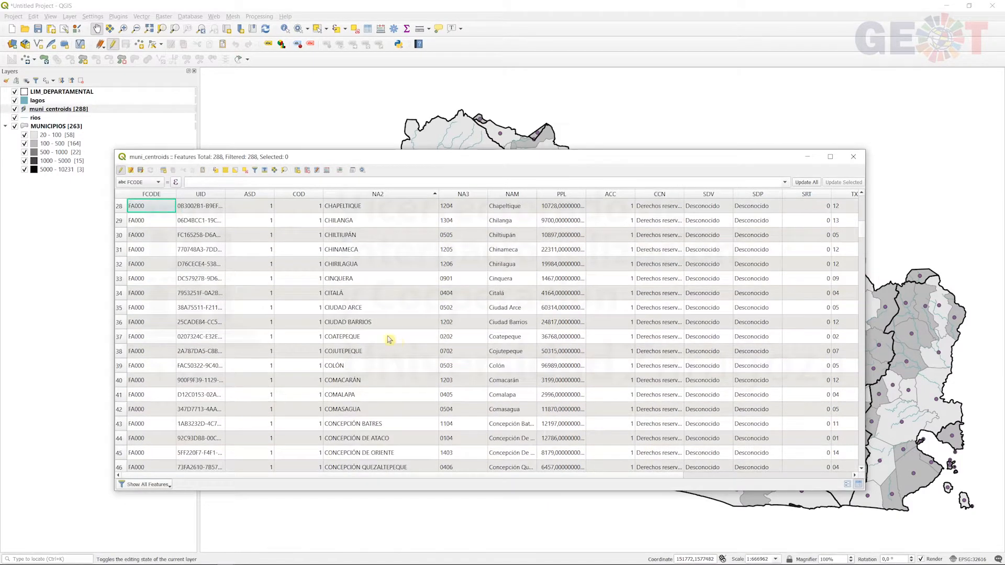
pyautogui.scroll(-1, 377, 343)
pyautogui.scroll(-3, 373, 350)
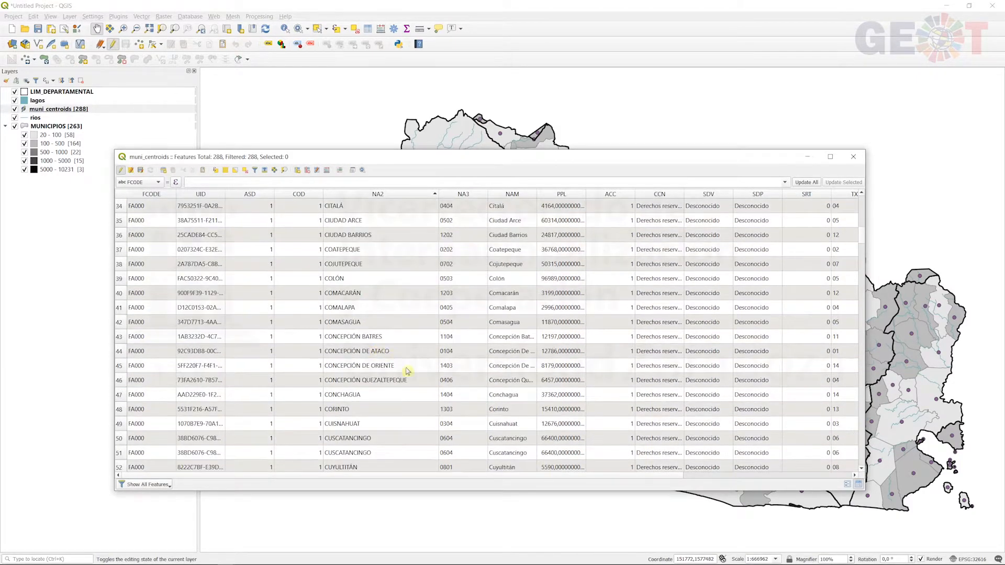
pyautogui.scroll(-1, 401, 376)
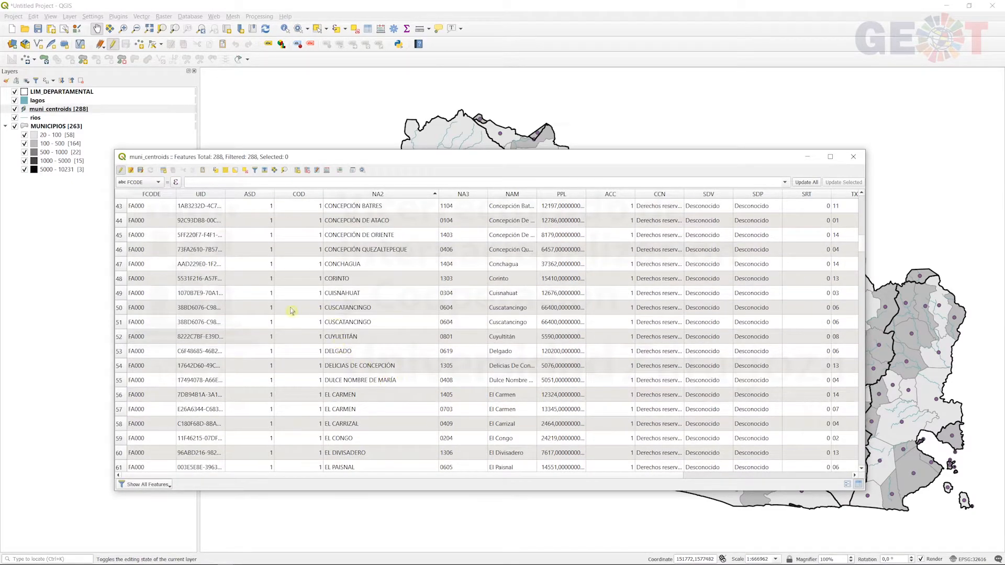
pyautogui.moveTo(141, 312); pyautogui.dragTo(140, 321)
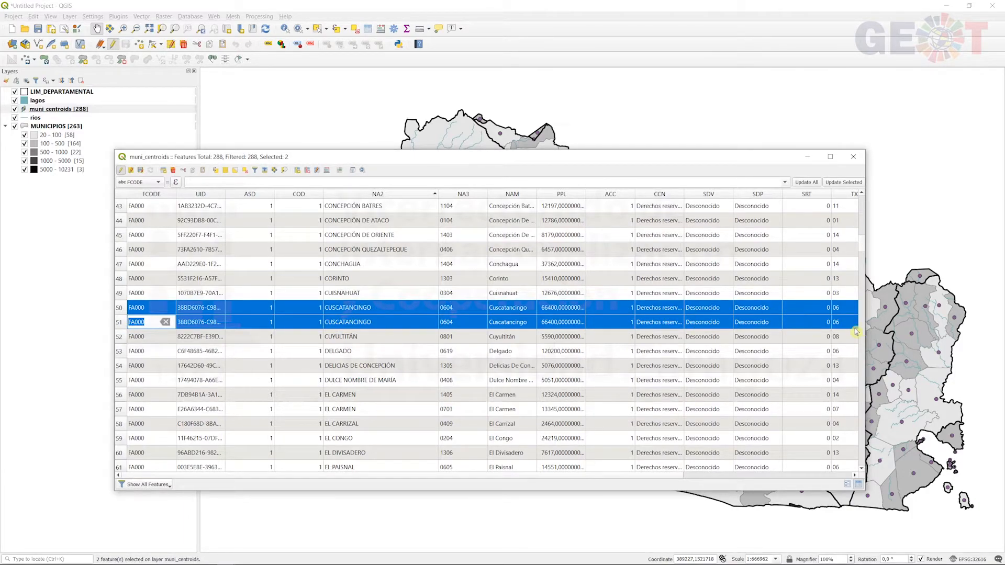
pyautogui.moveTo(866, 330); pyautogui.dragTo(972, 322)
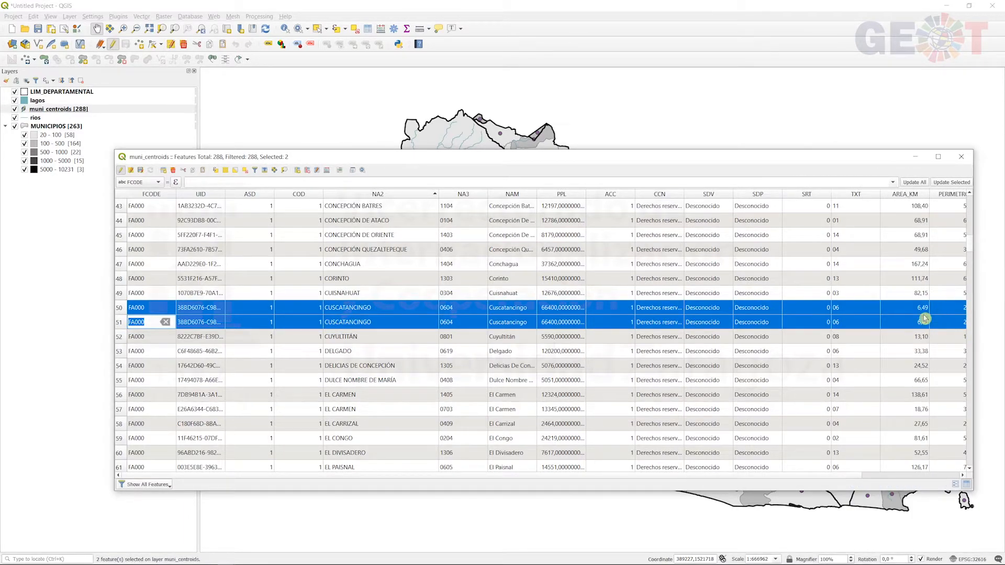
pyautogui.click(120, 309)
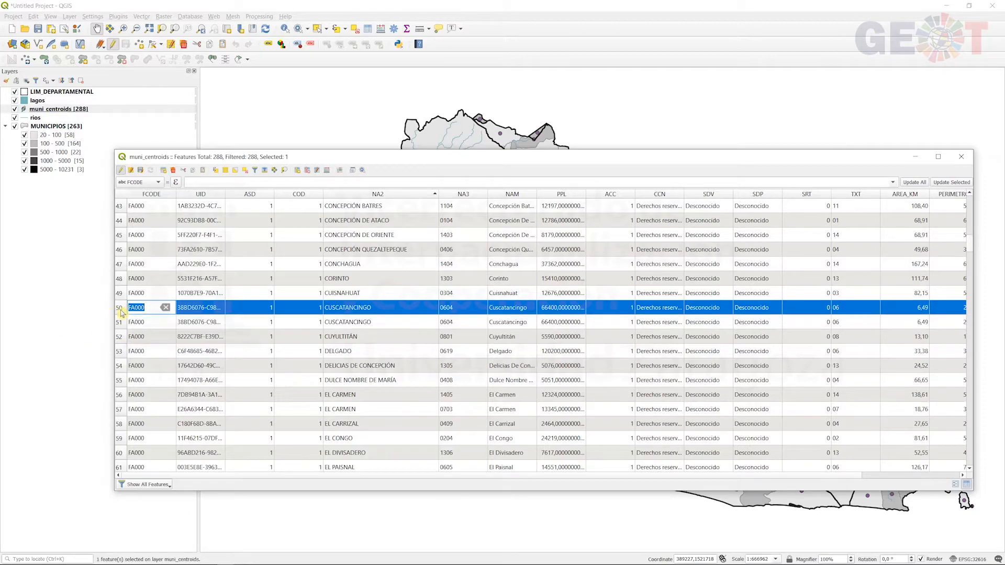
pyautogui.click(173, 170)
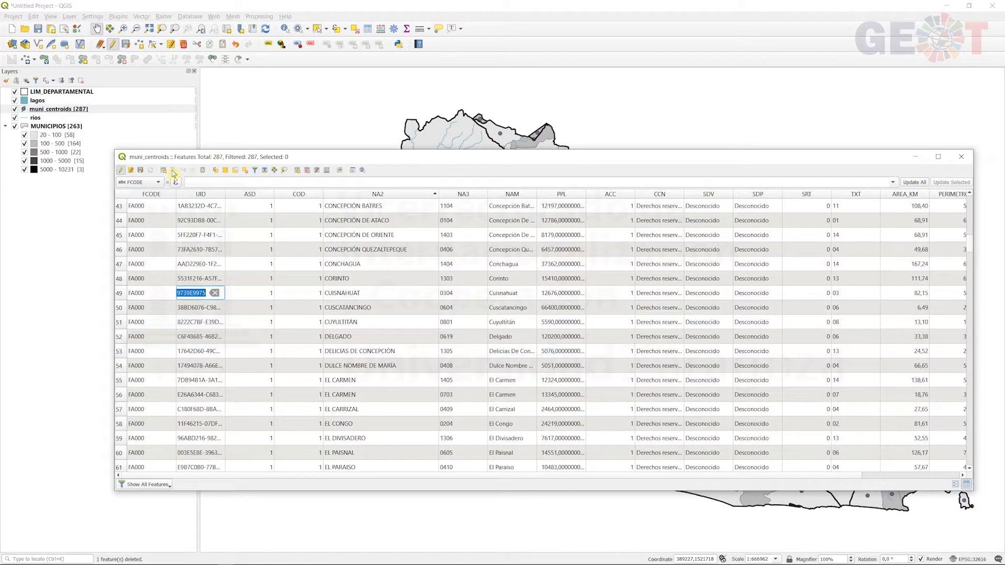
# Compare the population and AREA_KM of the two EL CARMEN records to check whether they are duplicates
pyautogui.scroll(-2, 376, 307)
pyautogui.click(351, 293)
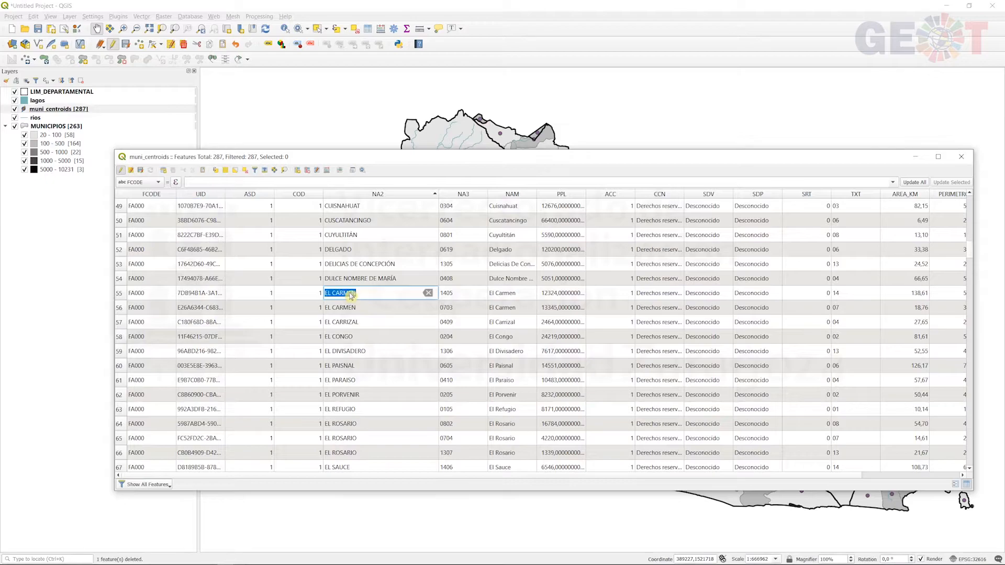
pyautogui.moveTo(125, 297); pyautogui.dragTo(122, 308)
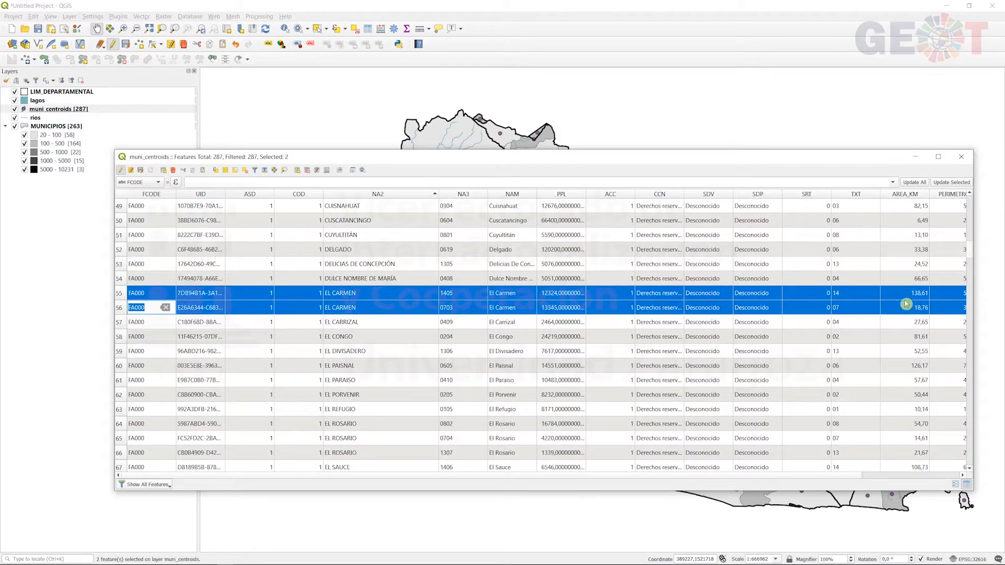
# Delete the repeated LA UNIÓN records from the muni_centroids table, keeping a single one
pyautogui.scroll(-2, 381, 340)
pyautogui.scroll(-1, 411, 338)
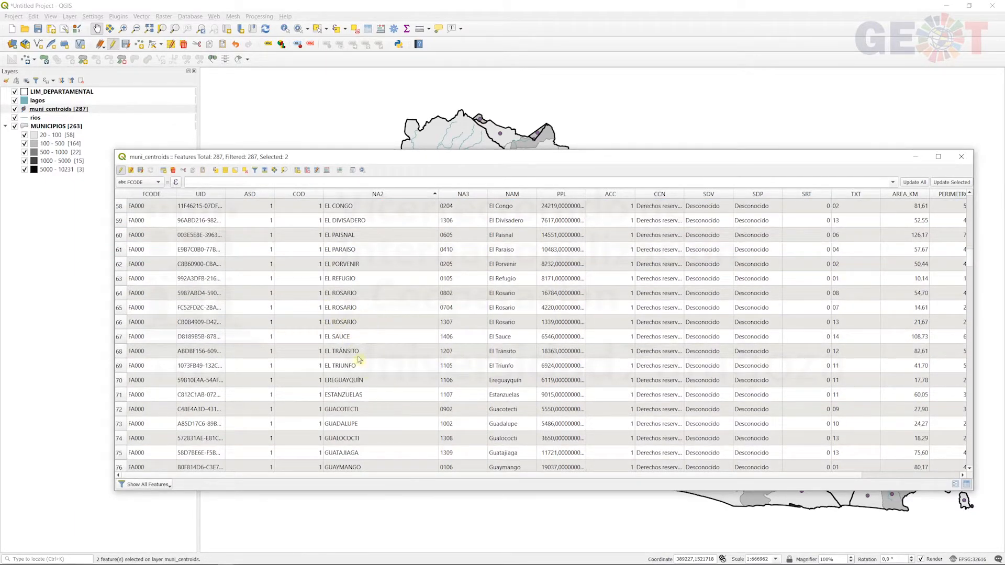
pyautogui.scroll(-3, 372, 381)
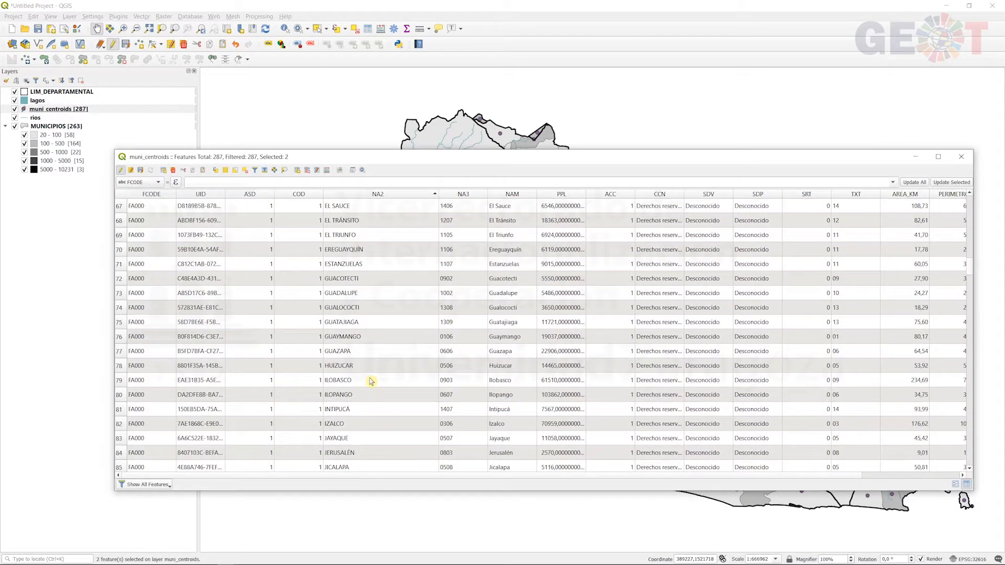
pyautogui.scroll(-6, 372, 331)
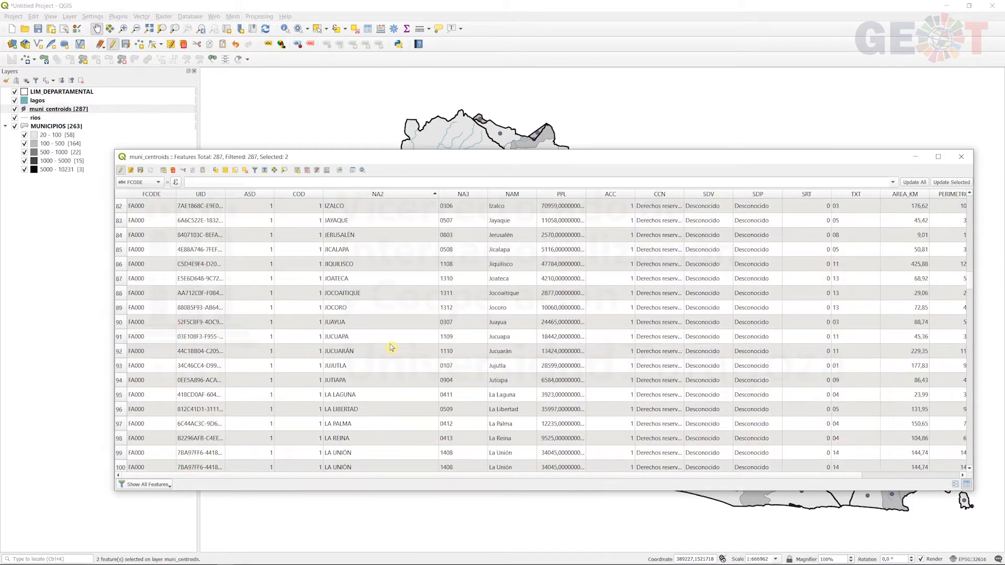
pyautogui.scroll(-2, 392, 346)
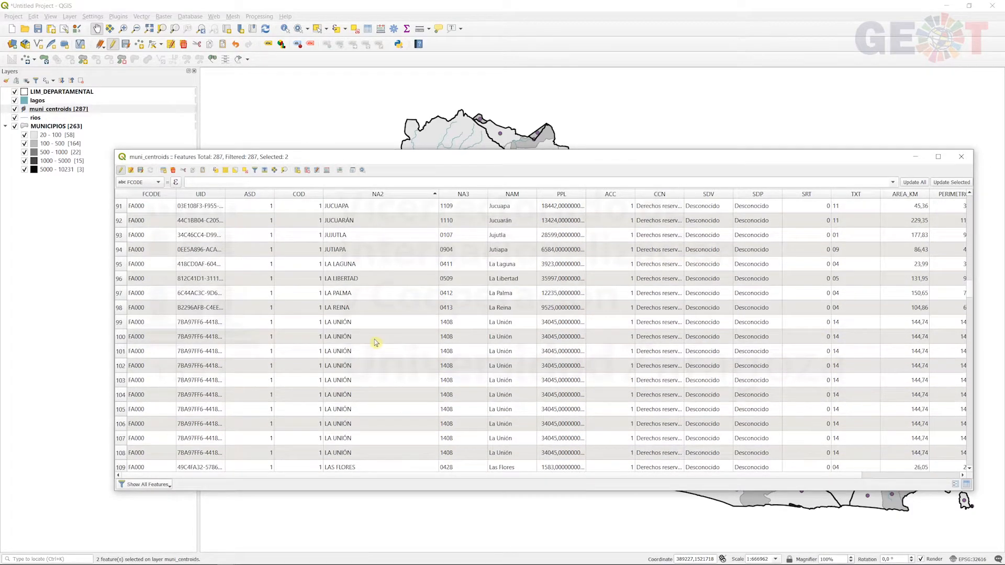
pyautogui.scroll(-1, 375, 342)
pyautogui.moveTo(122, 283); pyautogui.dragTo(120, 400)
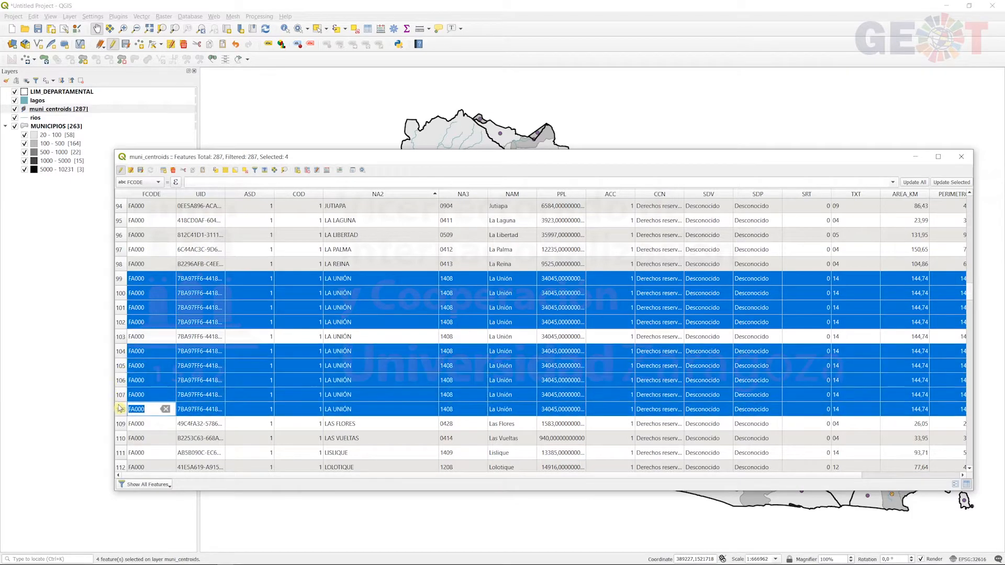
pyautogui.click(172, 170)
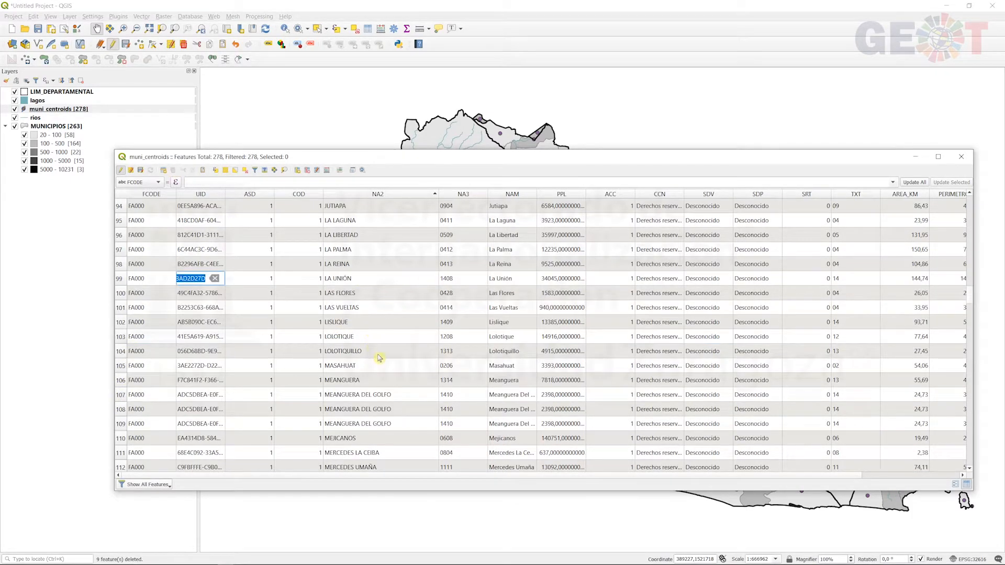
# Delete two of the three MEANGUERA DEL GOLFO records from the muni_centroids table
pyautogui.scroll(-2, 379, 340)
pyautogui.moveTo(125, 309); pyautogui.dragTo(125, 322)
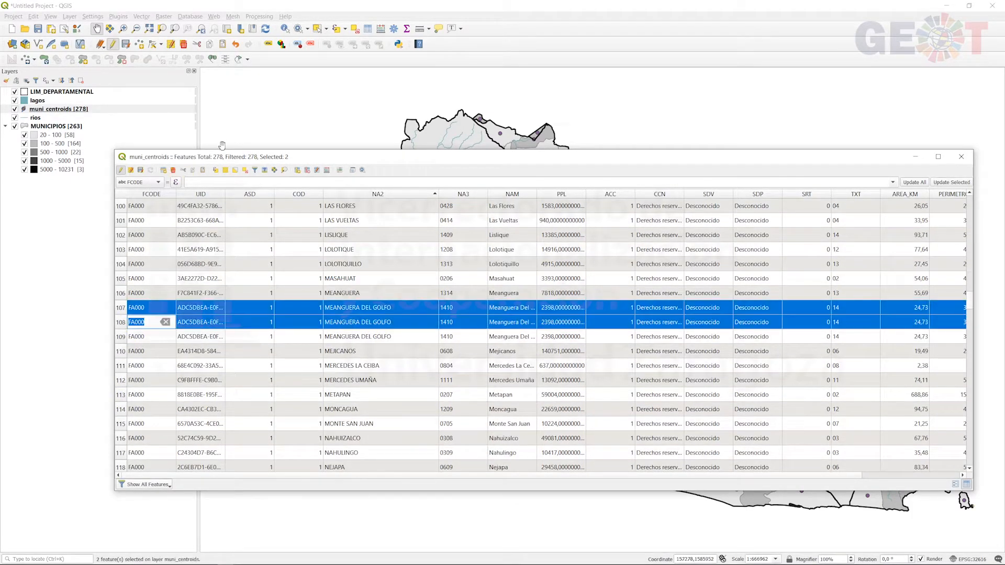
pyautogui.click(172, 170)
# Find the two identical PERQUÍN records in the muni_centroids table and delete one
pyautogui.scroll(-1, 279, 287)
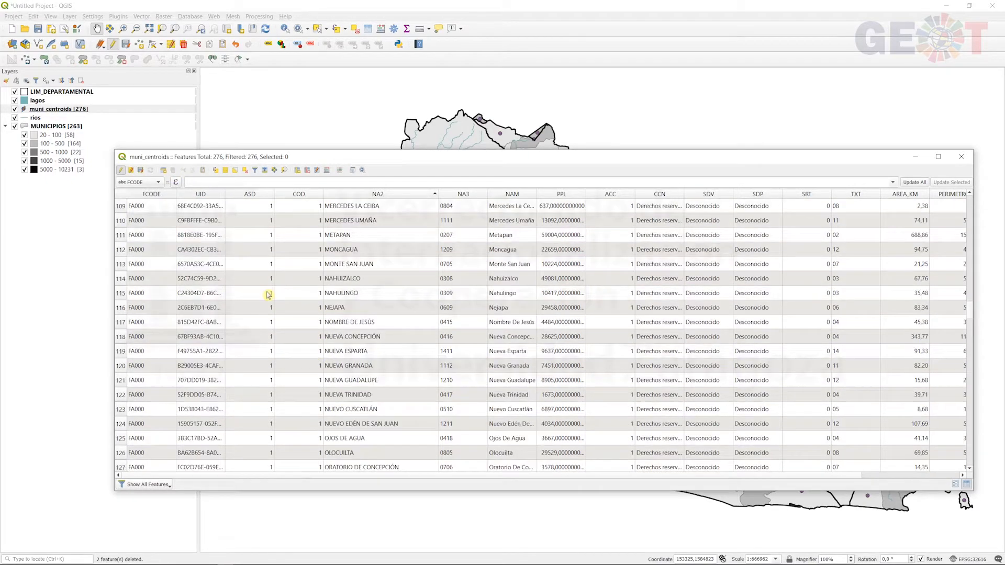
pyautogui.scroll(-6, 358, 328)
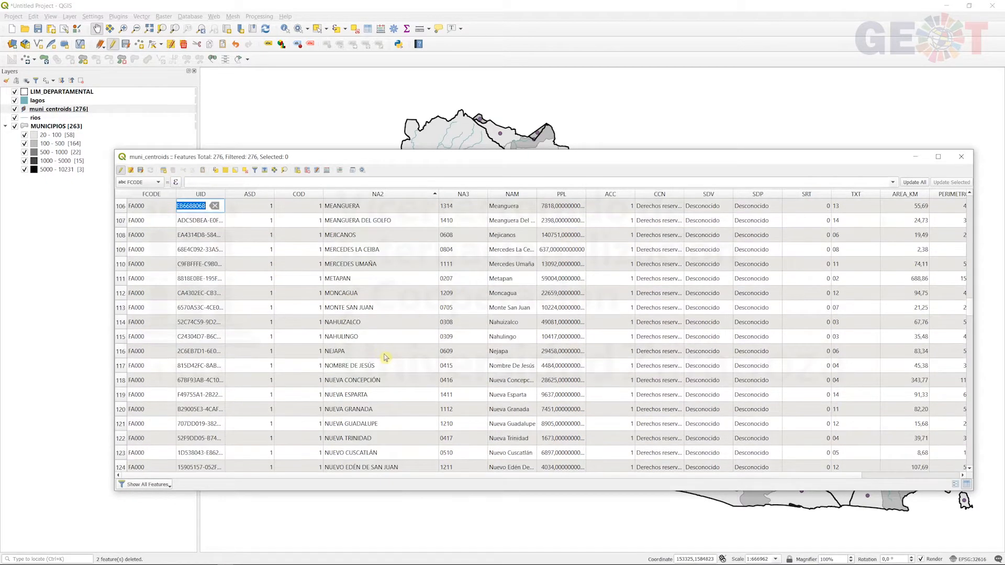
pyautogui.scroll(-1, 415, 388)
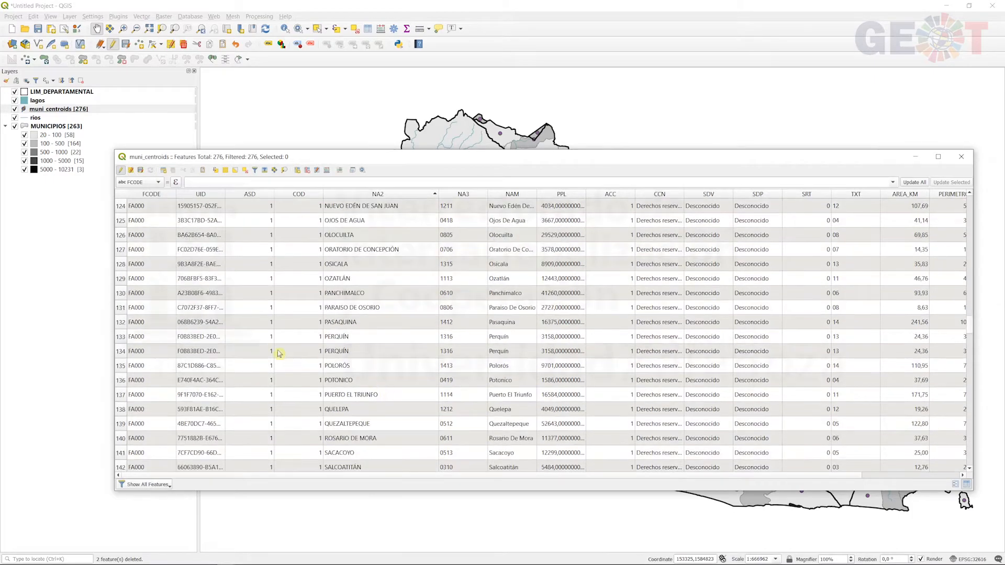
pyautogui.click(120, 339)
pyautogui.click(173, 170)
# Check the municipalities after PERQUÍN for repeated records and delete one of the two SENSUNTEPEQUE records
pyautogui.scroll(-2, 366, 280)
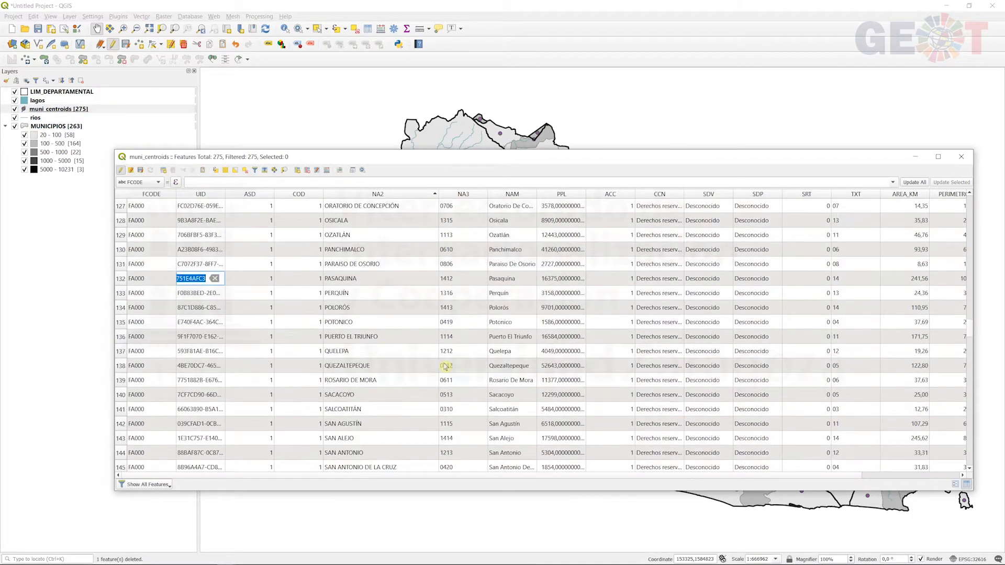
pyautogui.scroll(-8, 378, 353)
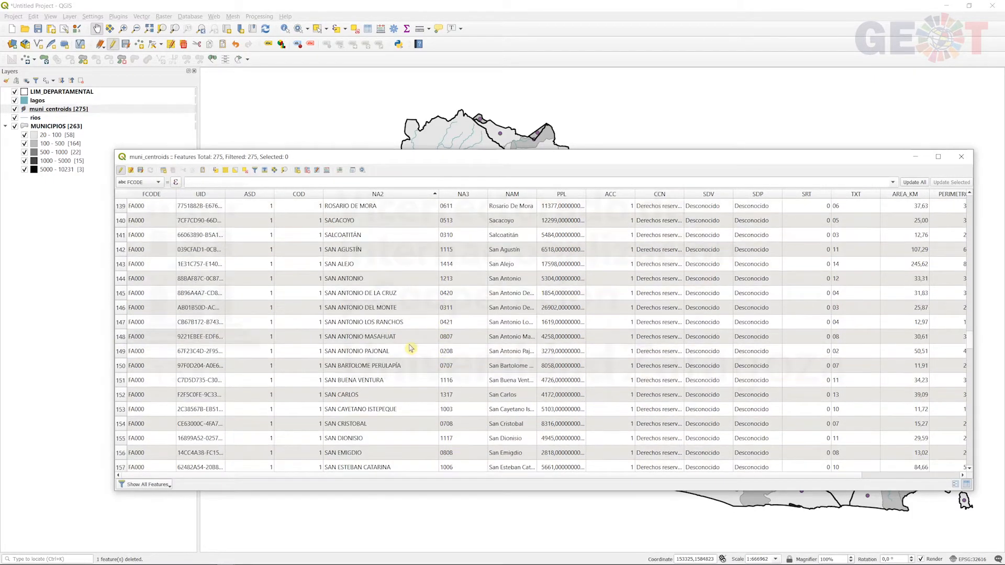
pyautogui.scroll(-7, 397, 361)
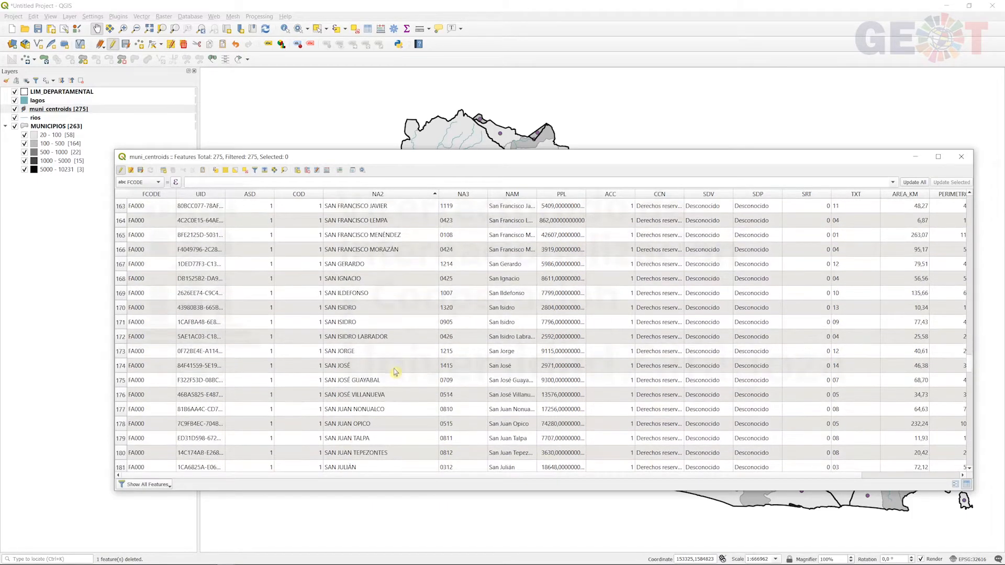
pyautogui.scroll(-13, 397, 385)
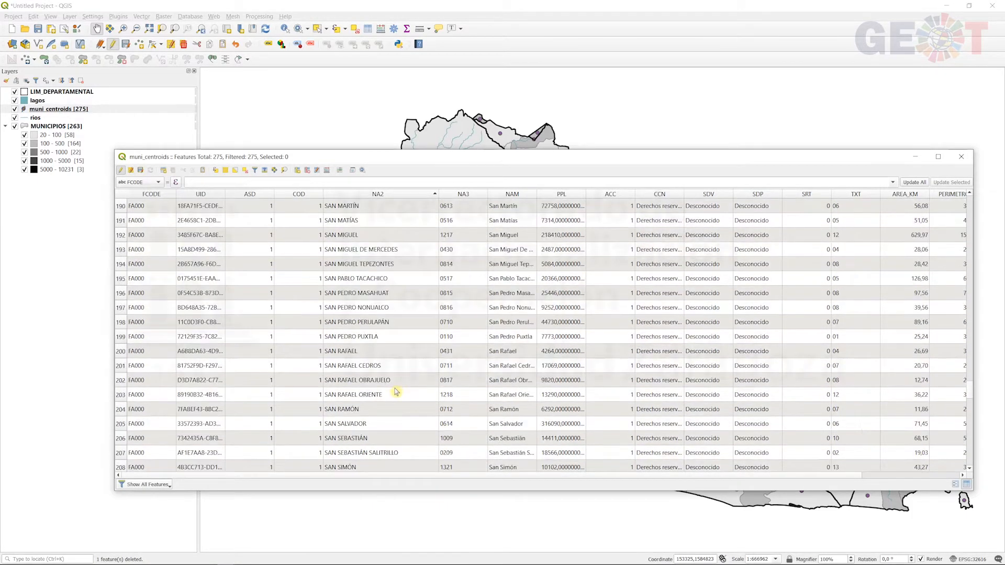
pyautogui.scroll(-3, 396, 391)
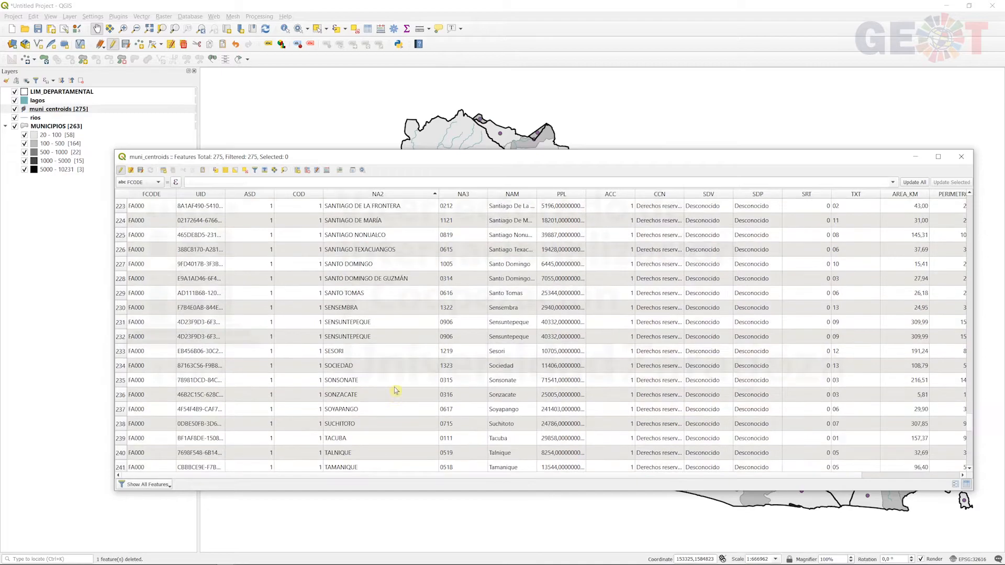
pyautogui.click(120, 321)
pyautogui.click(174, 170)
# Delete one of the two identical TEJUTLA records from the muni_centroids table
pyautogui.scroll(-4, 377, 325)
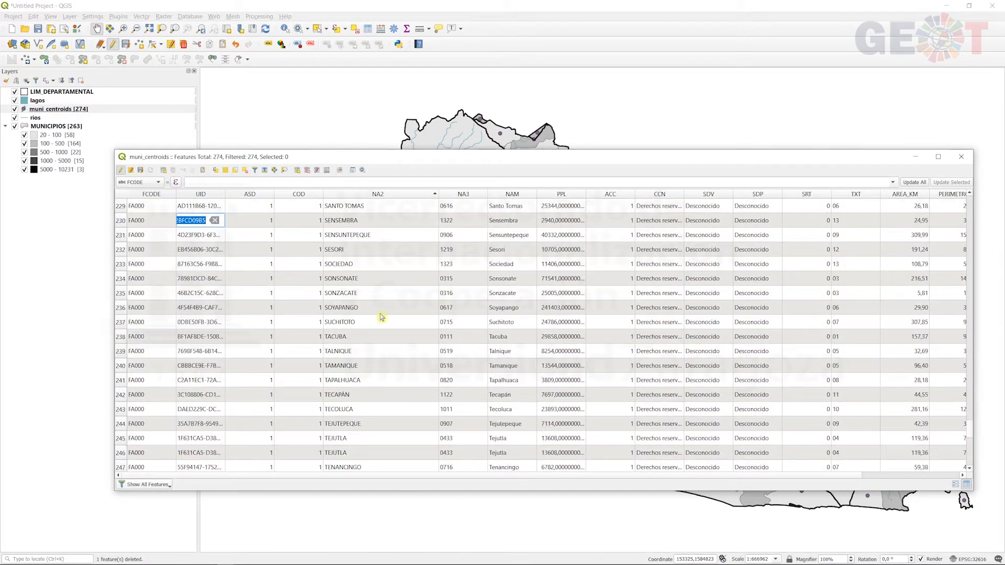
pyautogui.click(117, 355)
pyautogui.click(173, 170)
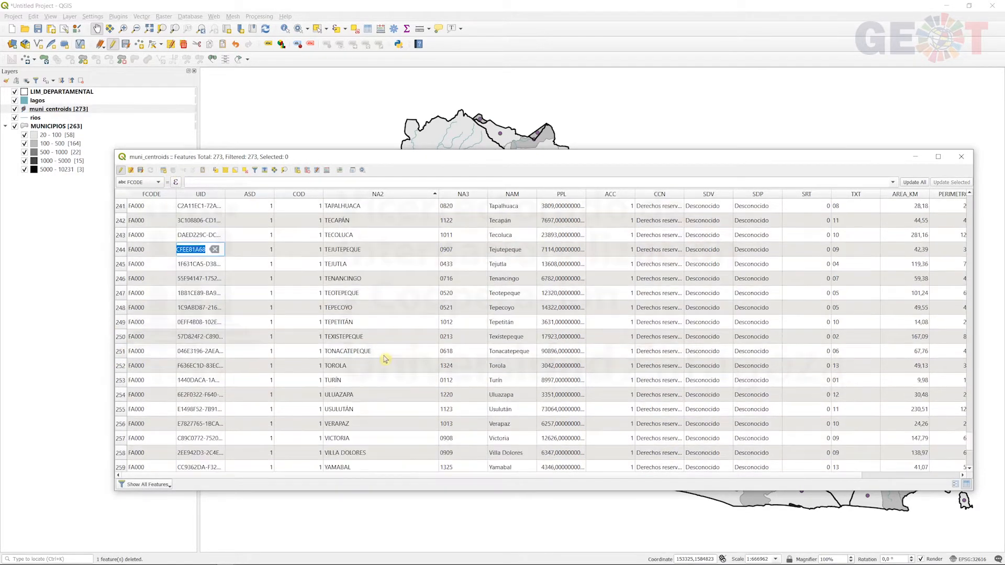
# Delete the repeated ZONAS DE FRONTERAS records, keeping a single one, and recheck the preceding rows for duplicates
pyautogui.scroll(-5, 409, 355)
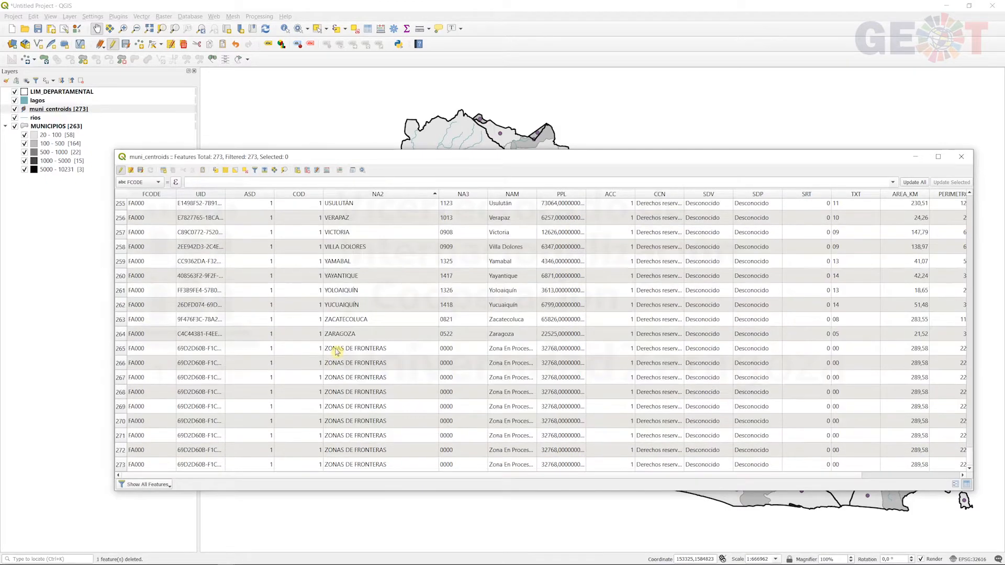
pyautogui.scroll(-2, 272, 339)
pyautogui.moveTo(119, 364); pyautogui.dragTo(123, 465)
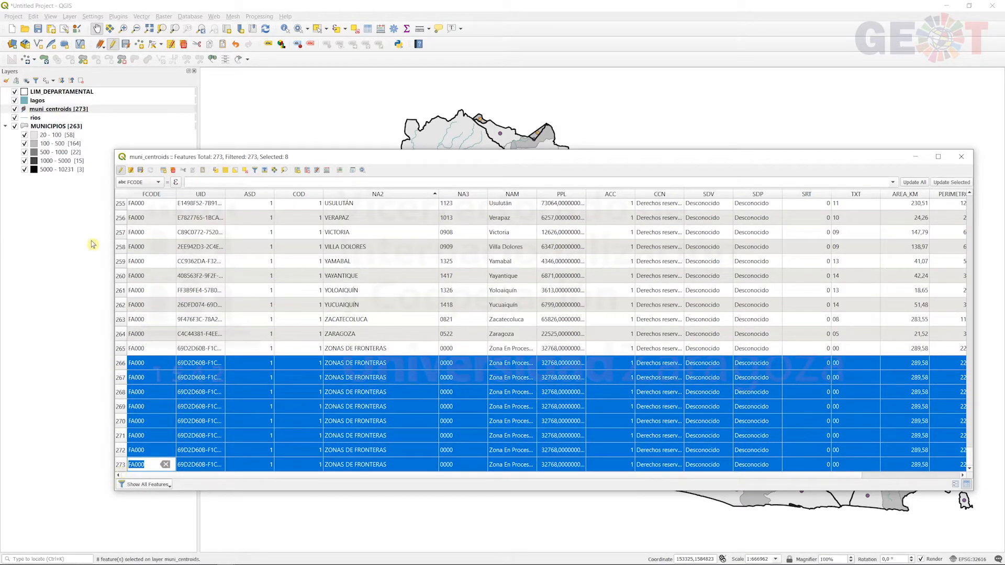
pyautogui.click(173, 170)
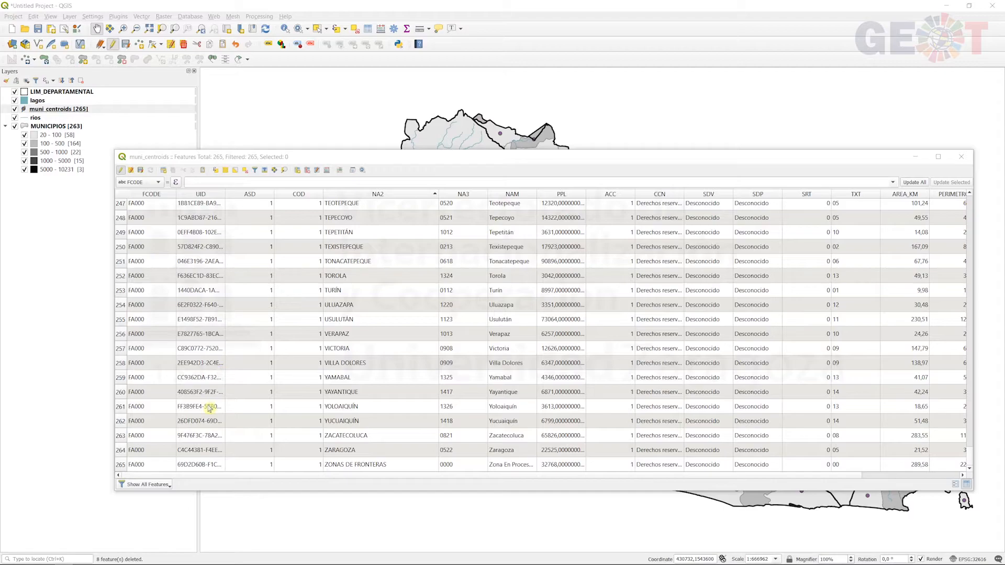
pyautogui.scroll(4, 335, 395)
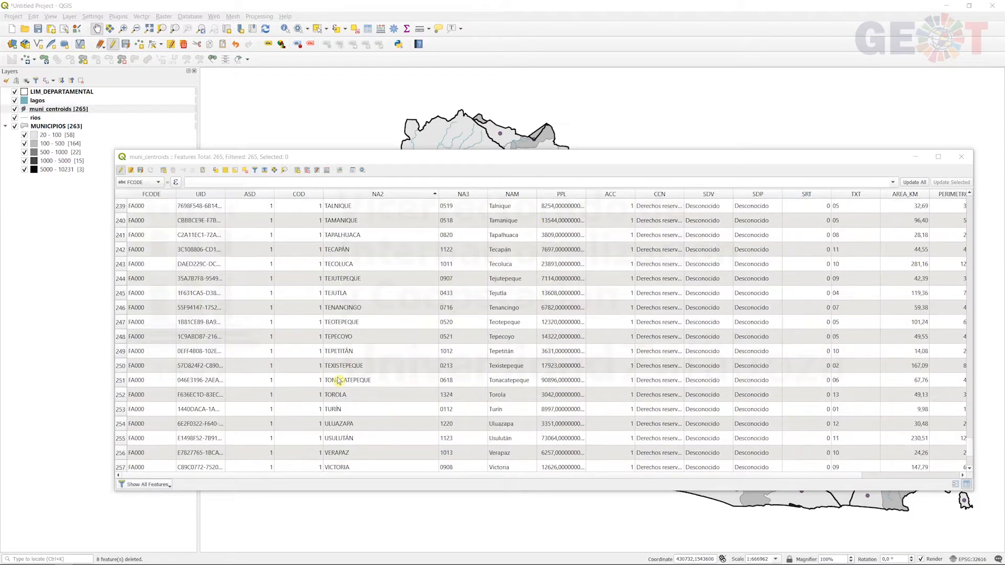
pyautogui.scroll(4, 345, 282)
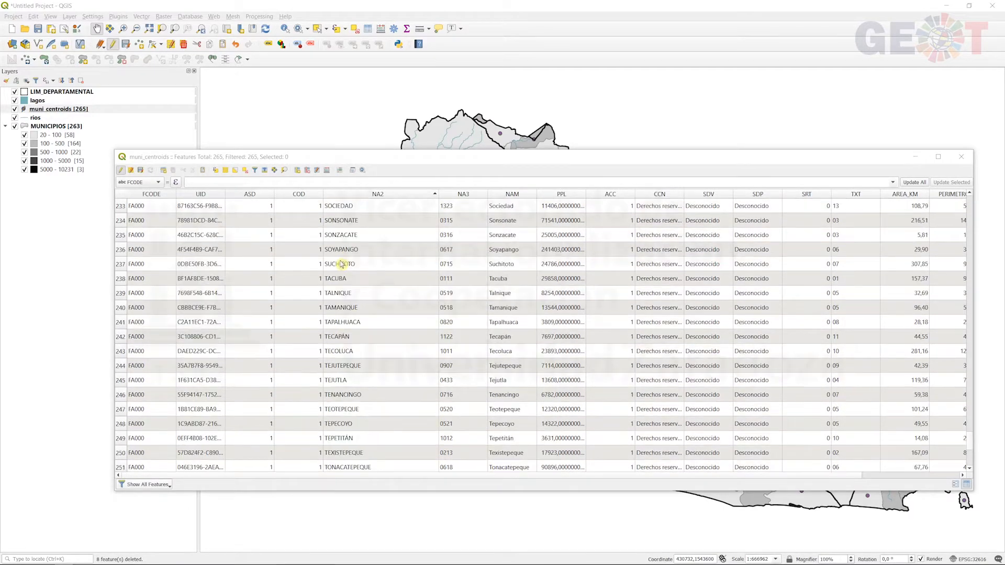
# Look back through the preceding muni_centroids rows for duplicates and delete one of the two SAN MARCOS records
pyautogui.scroll(11, 360, 293)
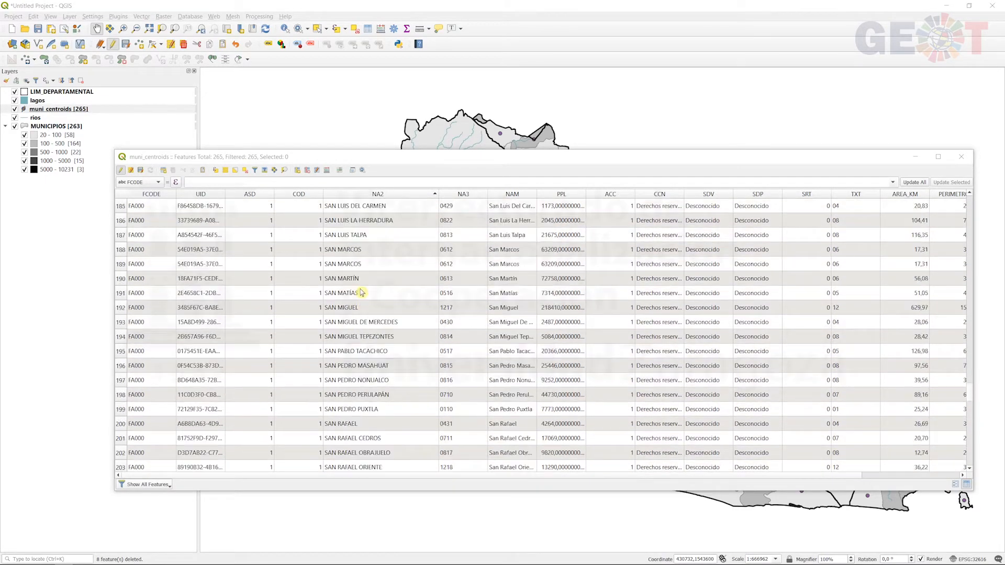
pyautogui.scroll(3, 372, 316)
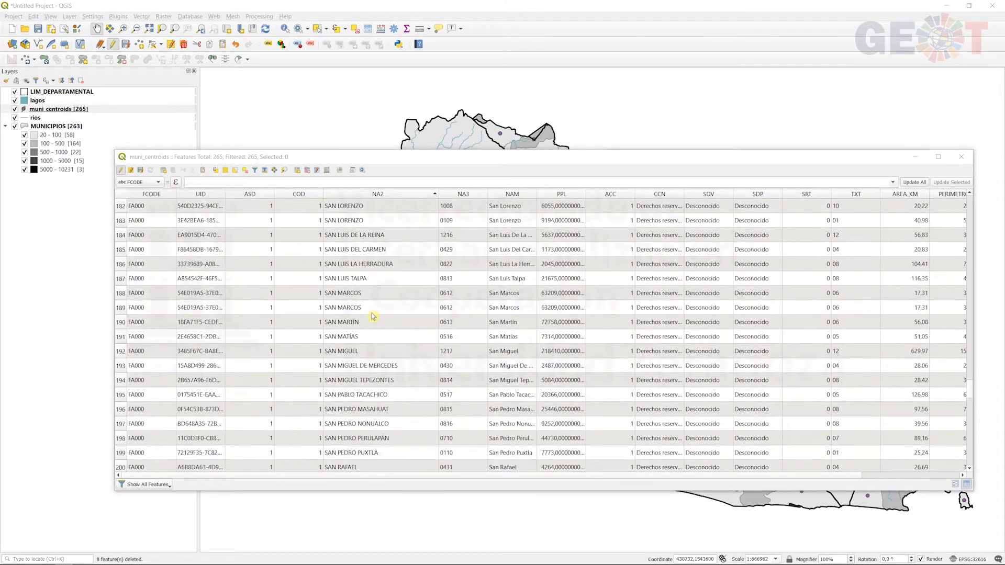
pyautogui.click(120, 295)
pyautogui.scroll(1, 120, 296)
pyautogui.press('Delete')
pyautogui.scroll(1, 375, 340)
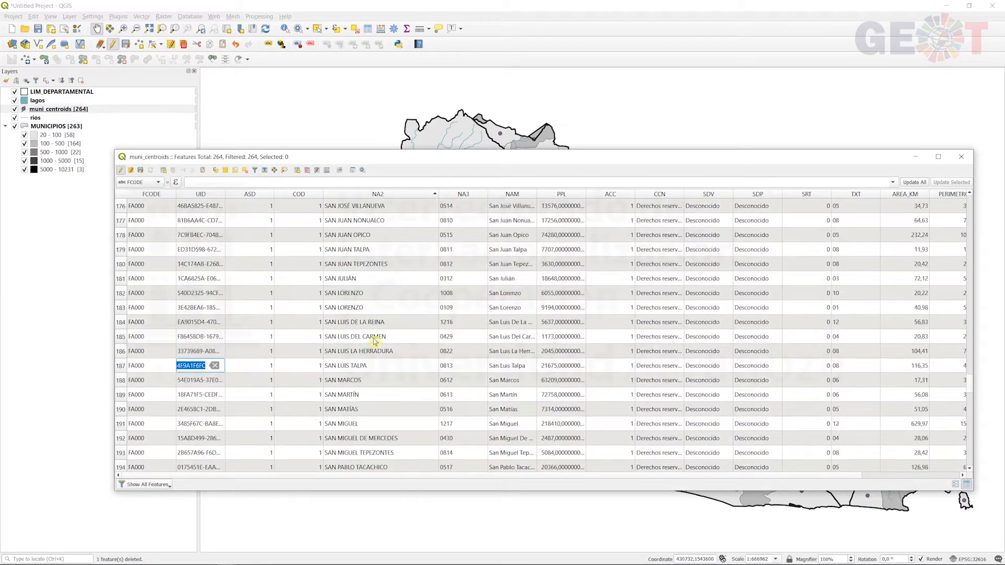
# Delete one of the two identical SAN FRANCISCO GOTERA records from the muni_centroids table
pyautogui.scroll(5, 384, 312)
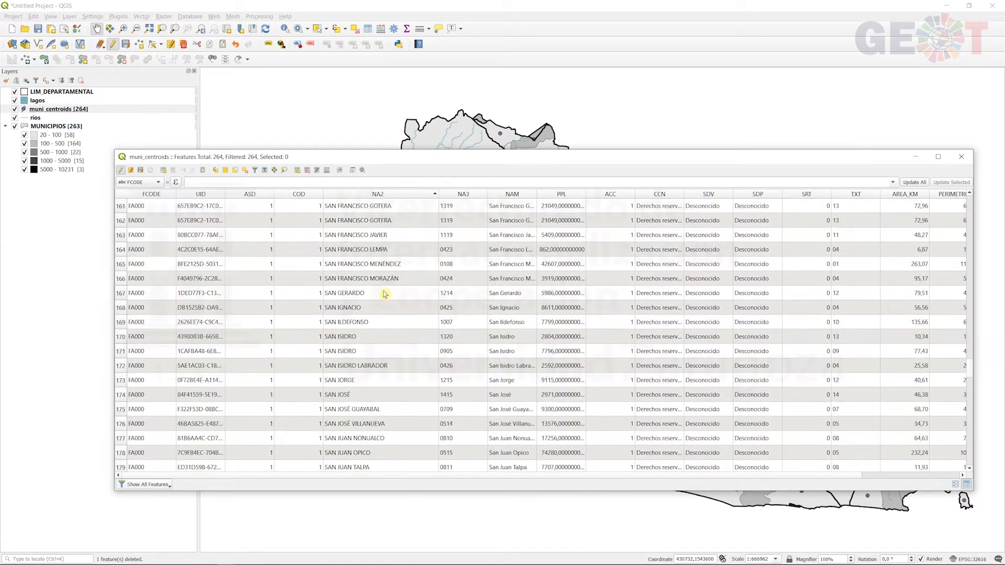
pyautogui.scroll(2, 377, 298)
pyautogui.click(121, 293)
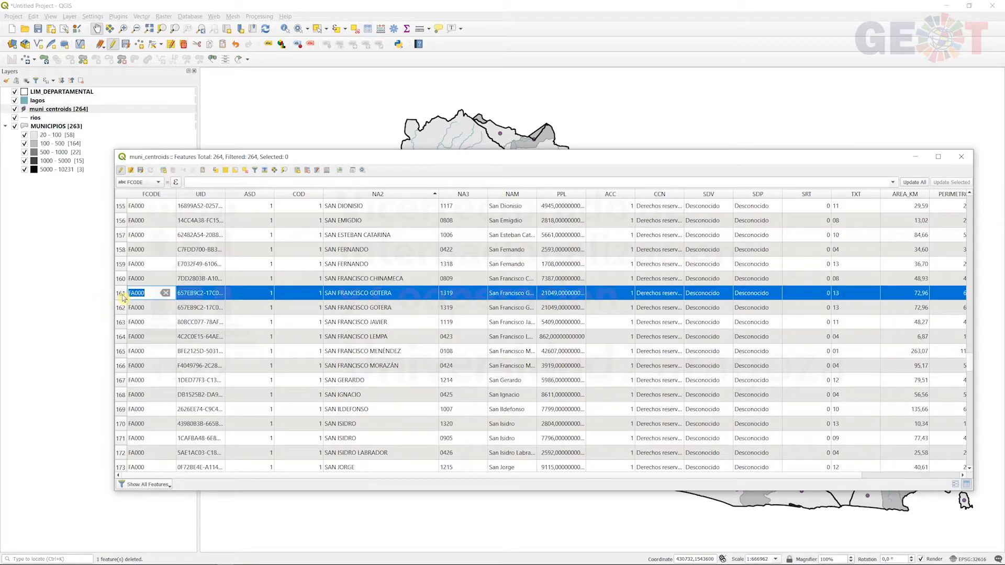
pyautogui.click(173, 170)
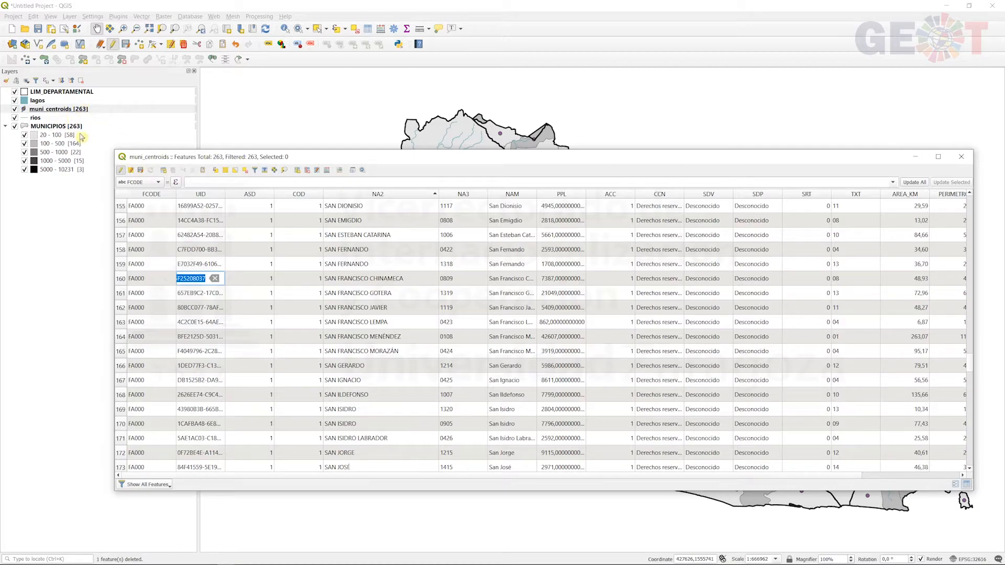
# Stop editing the muni_centroids layer, save the deletions, and close its attribute table
pyautogui.click(120, 172)
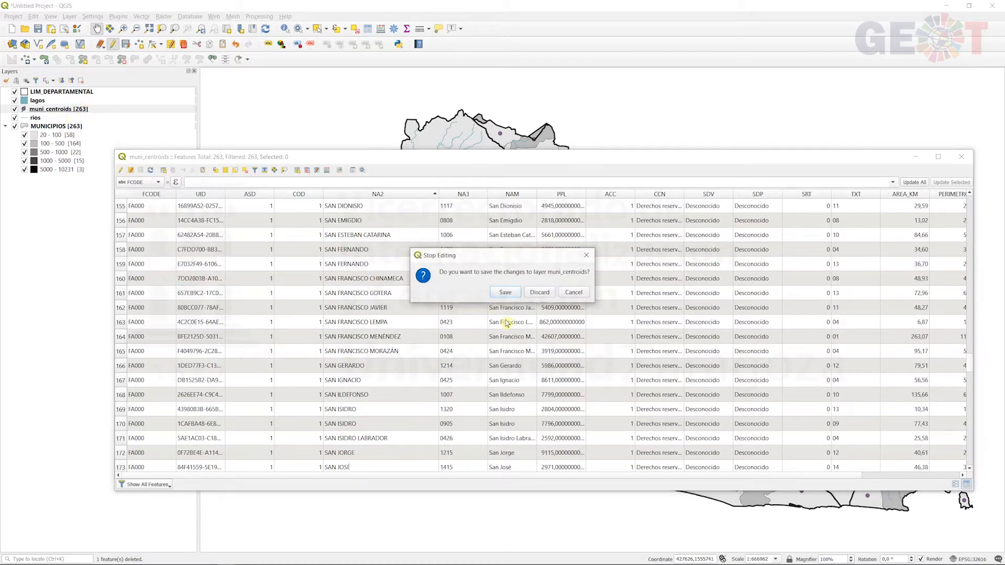
pyautogui.click(507, 291)
pyautogui.click(960, 158)
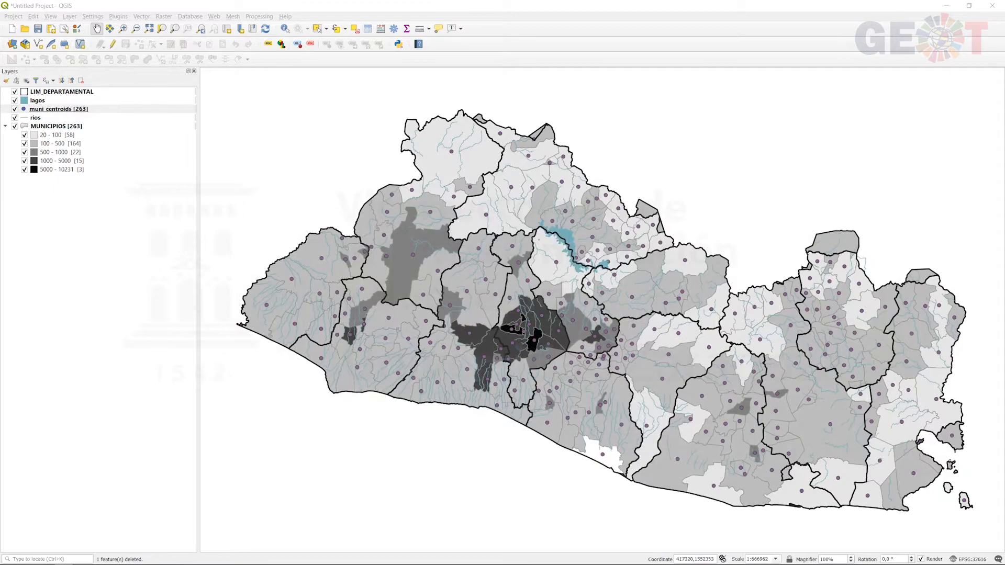
# Open the symbology properties of the muni_centroids layer and switch its renderer to Graduated
pyautogui.click(50, 109)
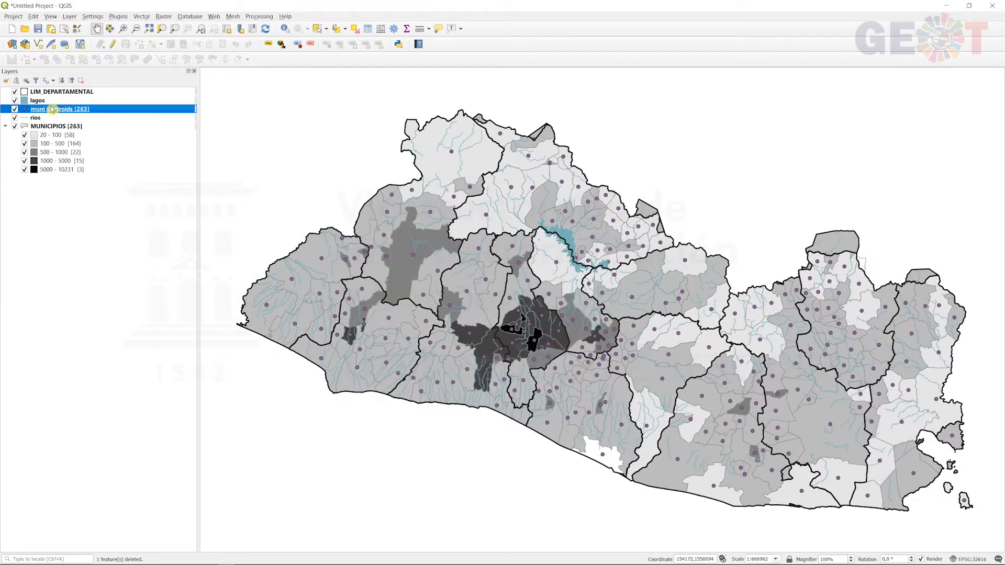
pyautogui.rightClick(50, 109)
pyautogui.click(102, 308)
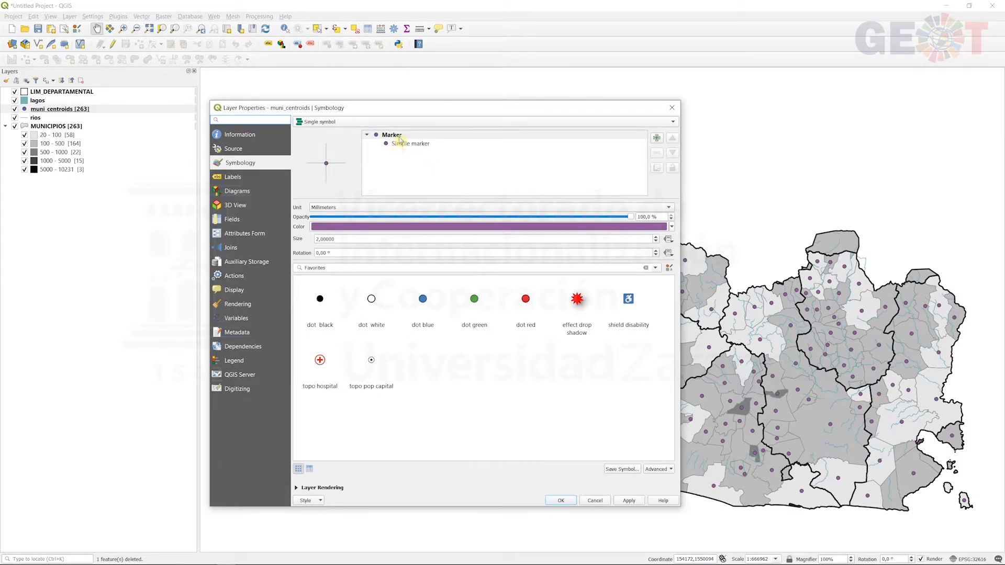
pyautogui.click(399, 122)
pyautogui.click(399, 147)
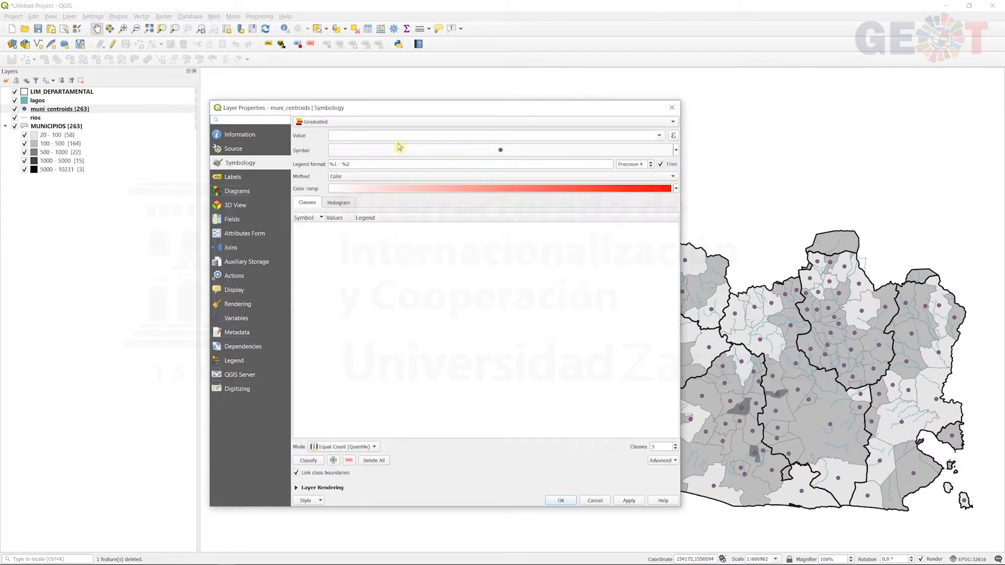
# Make the fill of the graduated symbol's simple marker fully transparent
pyautogui.click(519, 153)
pyautogui.click(531, 215)
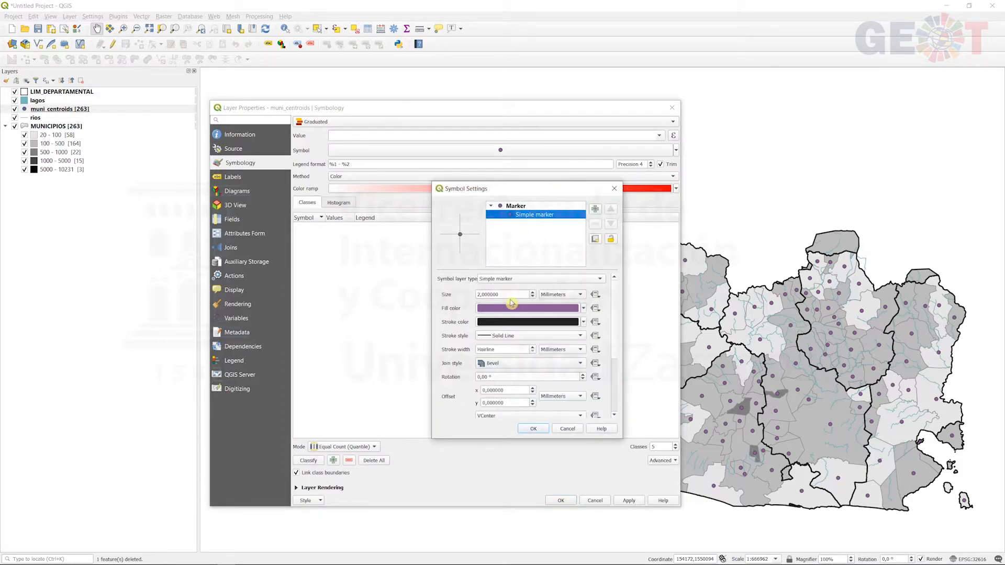
pyautogui.click(555, 309)
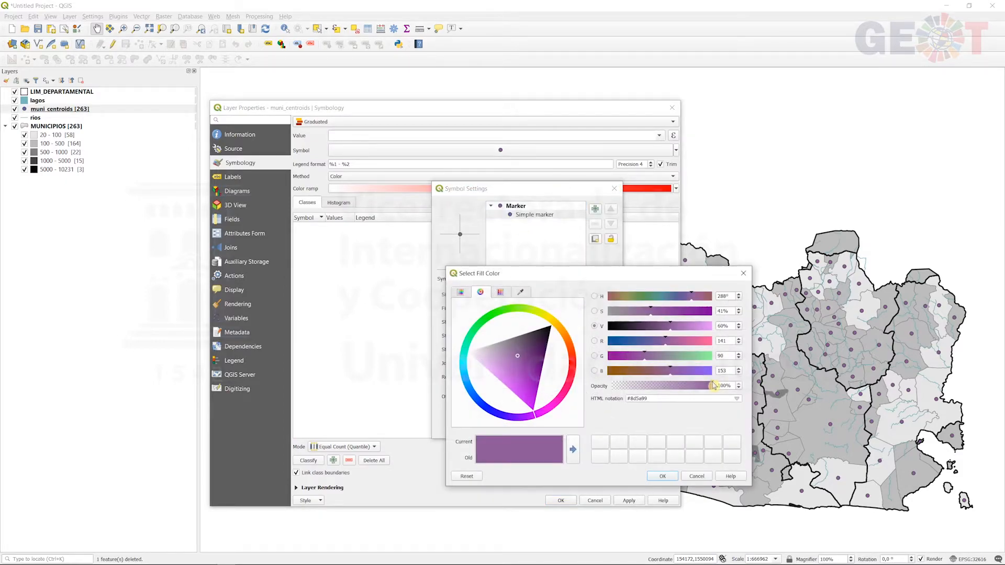
pyautogui.moveTo(702, 386); pyautogui.dragTo(608, 386)
pyautogui.click(663, 476)
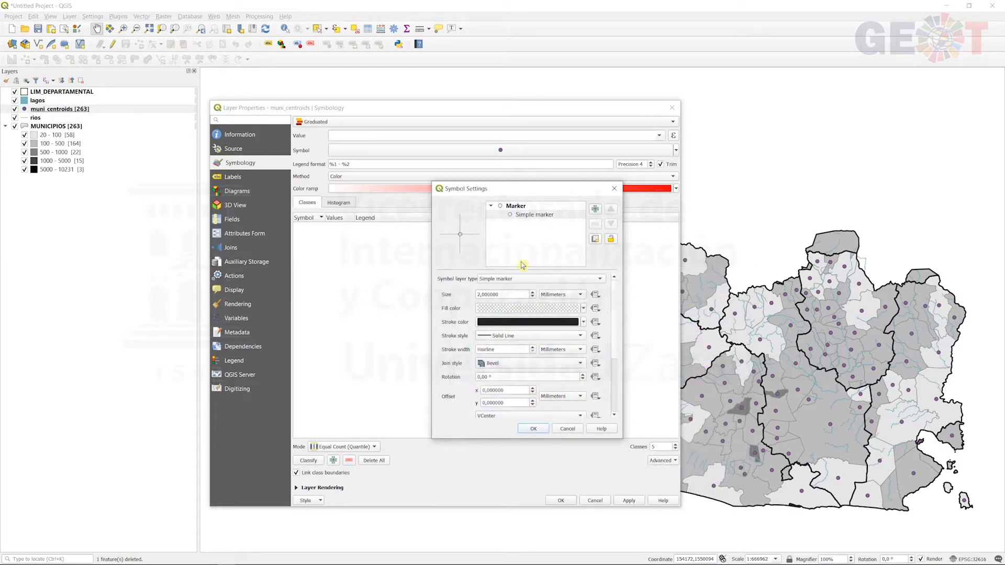
# Set the simple marker's stroke color to orange (#f59a12)
pyautogui.click(502, 322)
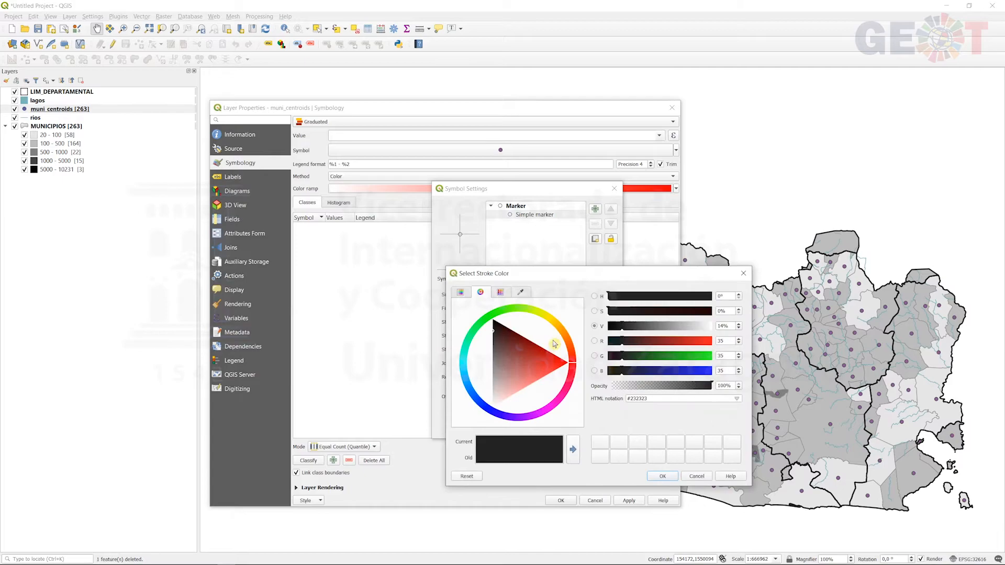
pyautogui.click(561, 331)
pyautogui.click(552, 339)
pyautogui.click(662, 477)
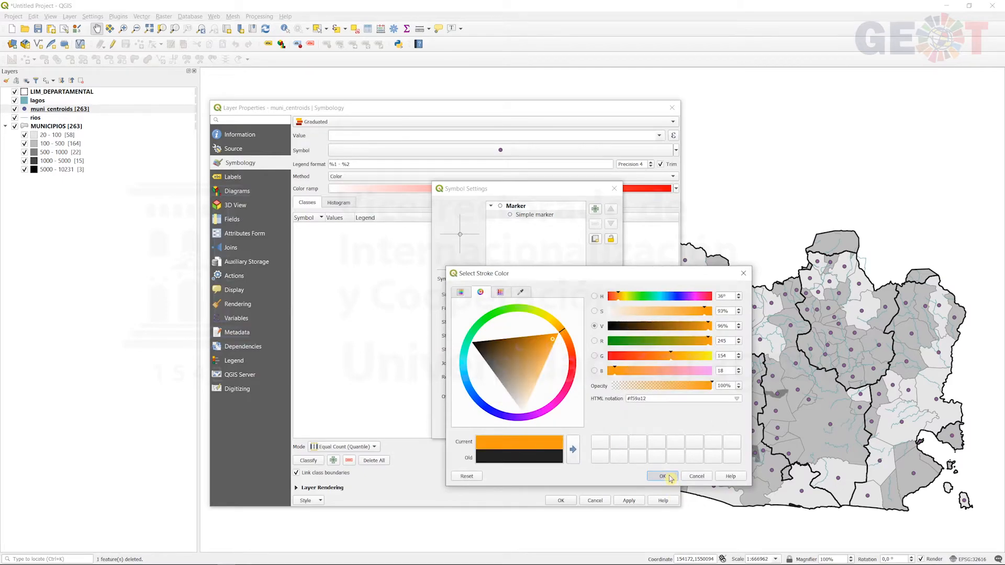
# Thicken the marker's stroke, keeping it a solid line, and reduce the whole marker's opacity to about 85%
pyautogui.click(488, 337)
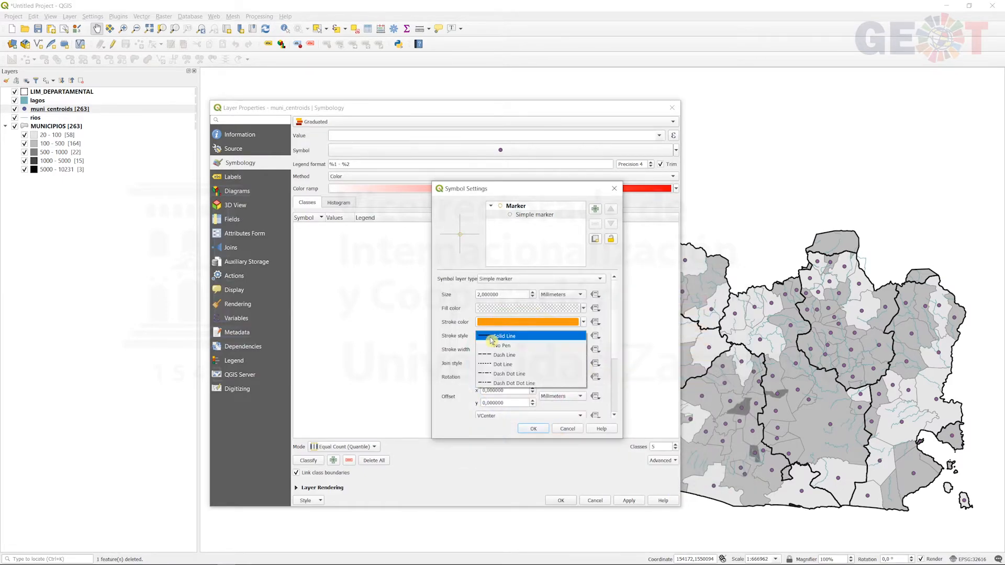
pyautogui.click(494, 347)
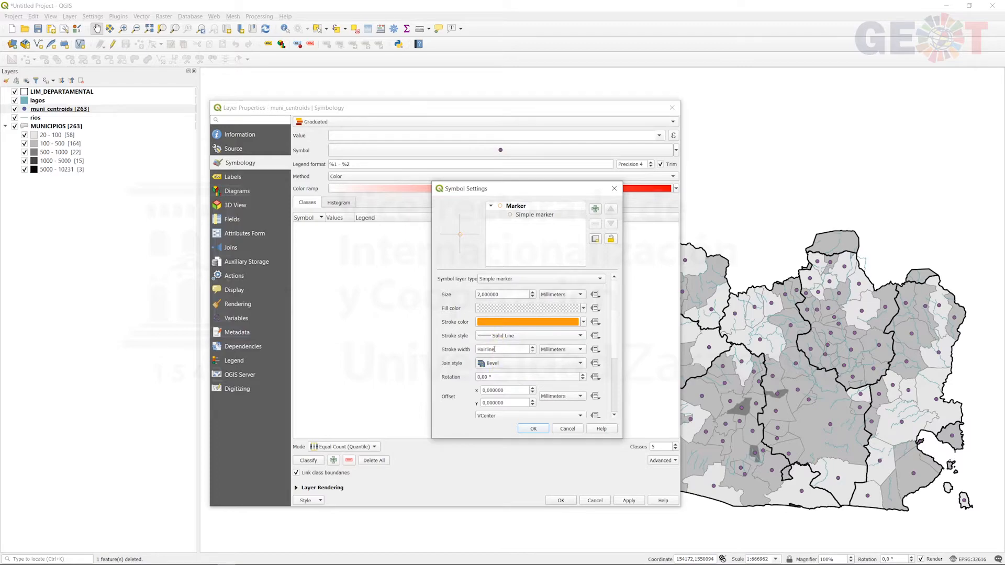
pyautogui.scroll(2, 495, 349)
pyautogui.click(515, 206)
pyautogui.moveTo(571, 292); pyautogui.dragTo(547, 290)
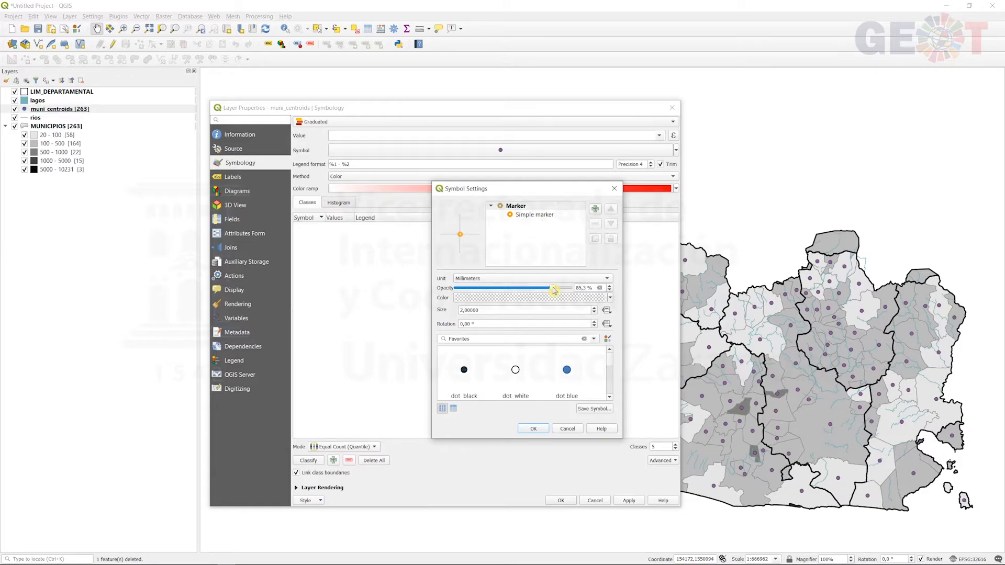
pyautogui.click(534, 428)
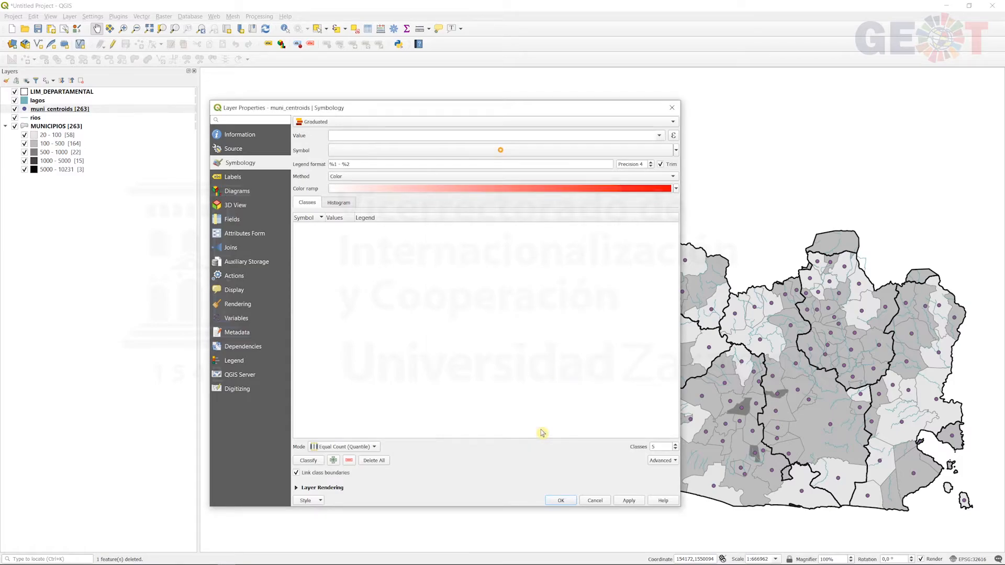
# Graduate the centroids by the PPL value using the Size method and classify them with Natural Breaks (Jenks)
pyautogui.click(659, 135)
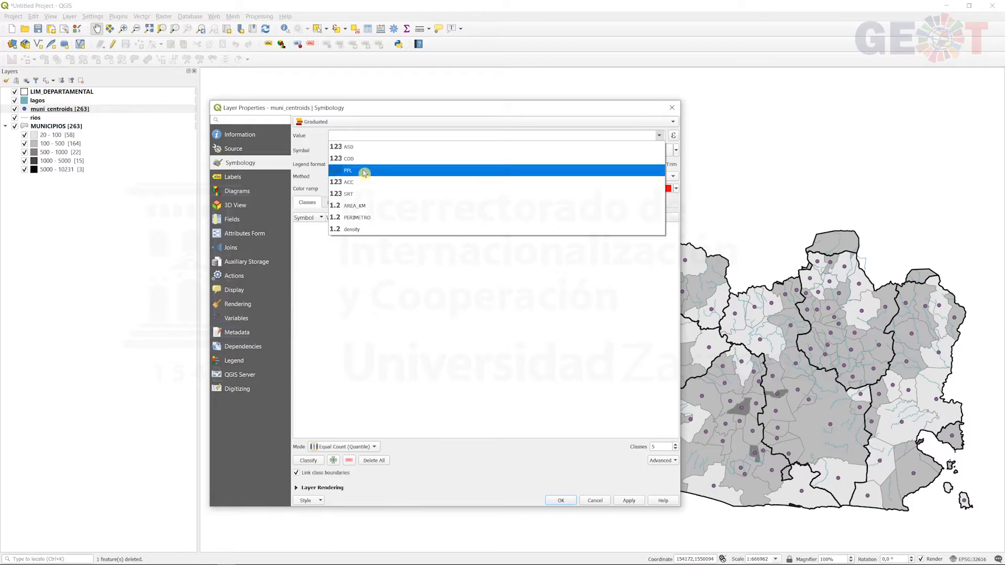
pyautogui.click(364, 172)
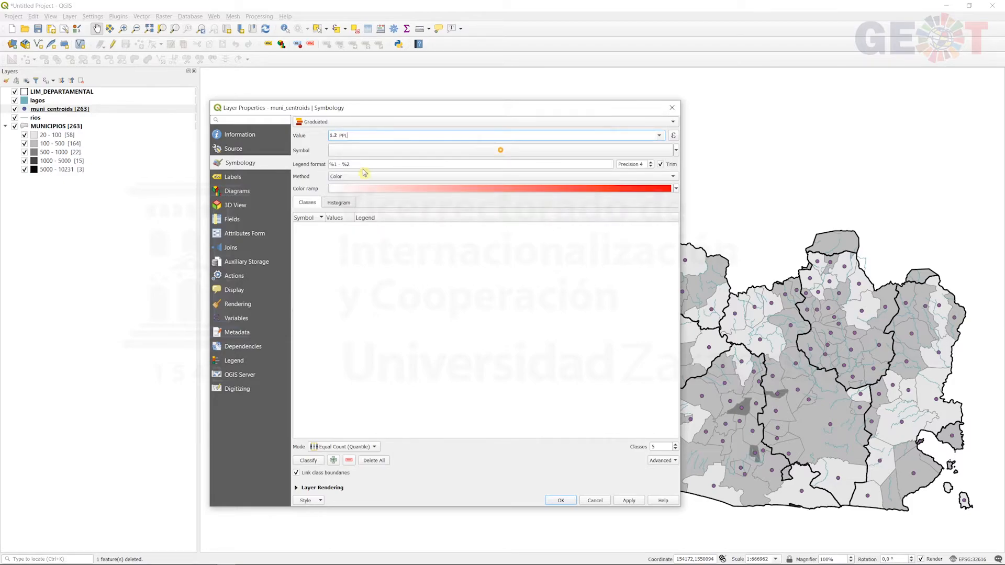
pyautogui.click(365, 177)
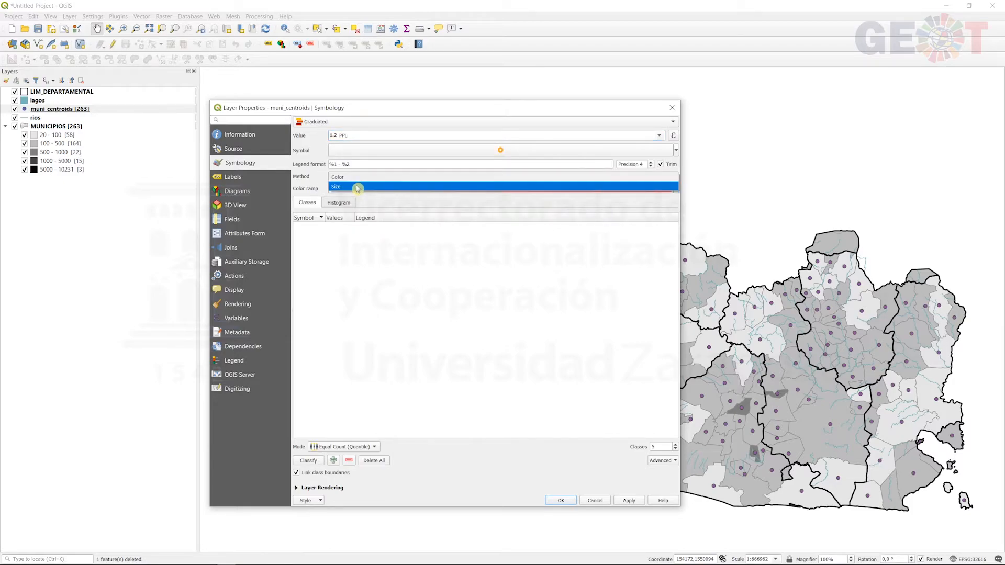
pyautogui.click(357, 187)
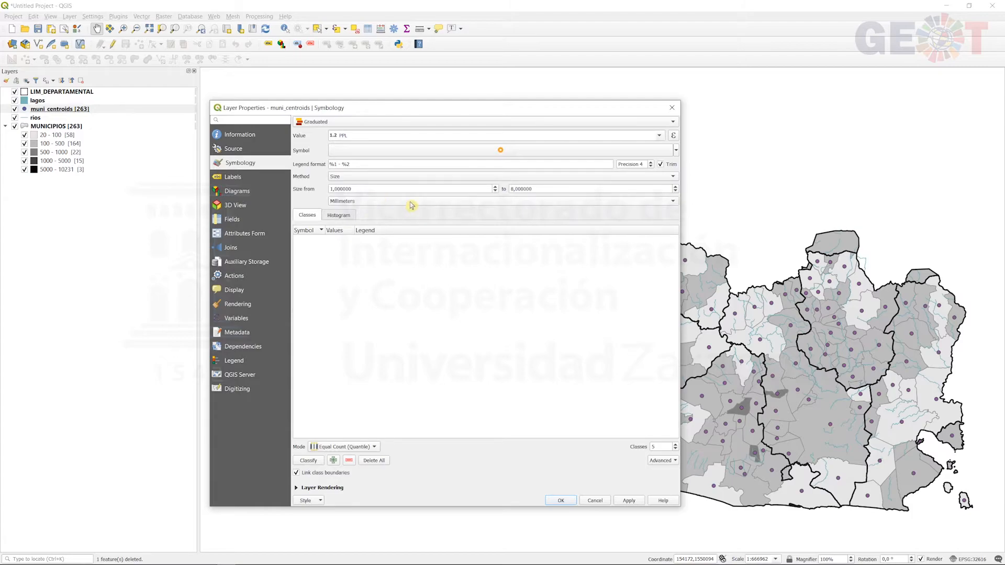
pyautogui.click(358, 446)
pyautogui.click(355, 475)
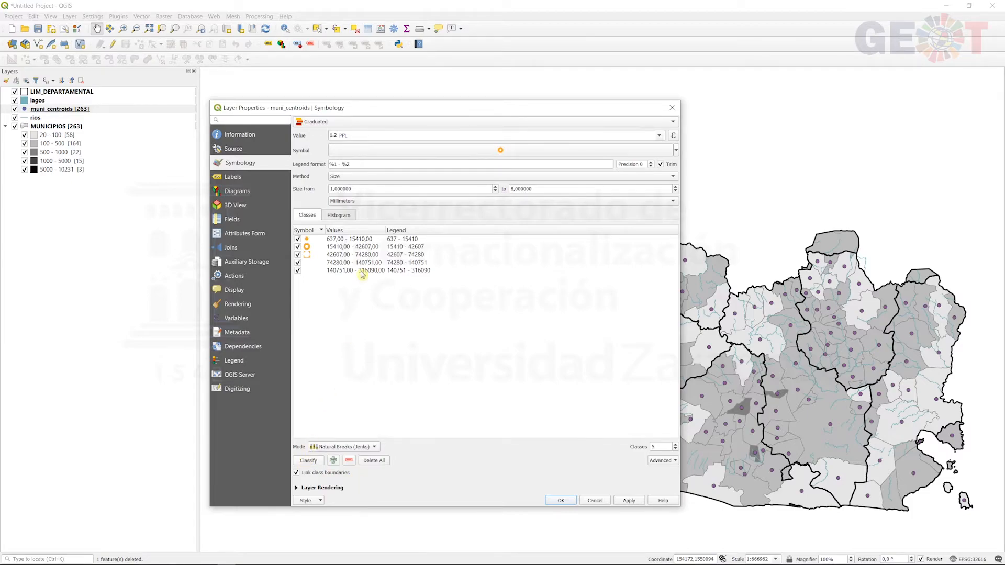
# Set the upper bounds of the first and second population classes to 1000 and 5000
pyautogui.doubleClick(366, 240)
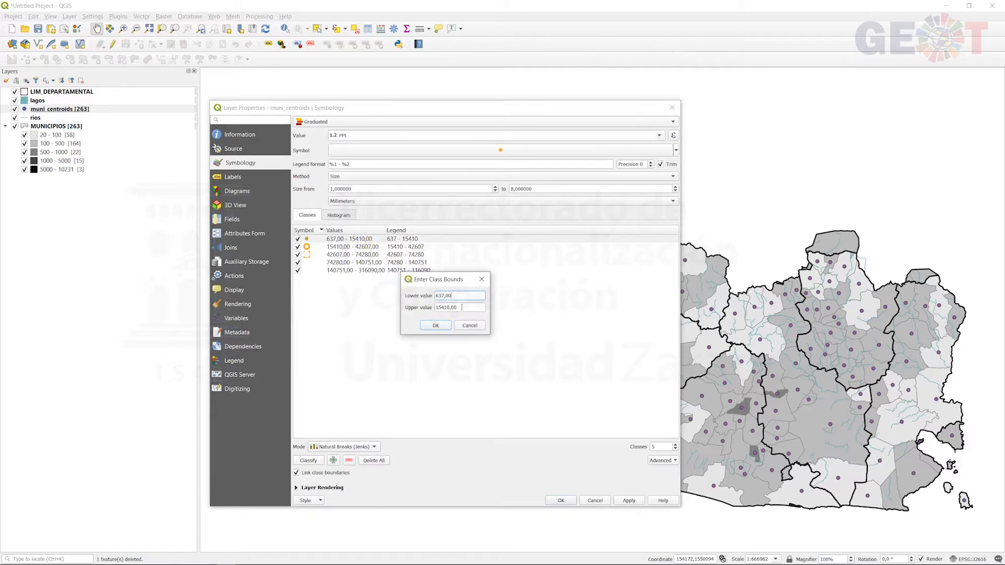
pyautogui.moveTo(461, 307); pyautogui.dragTo(430, 307)
pyautogui.write('10')
pyautogui.press('Return')
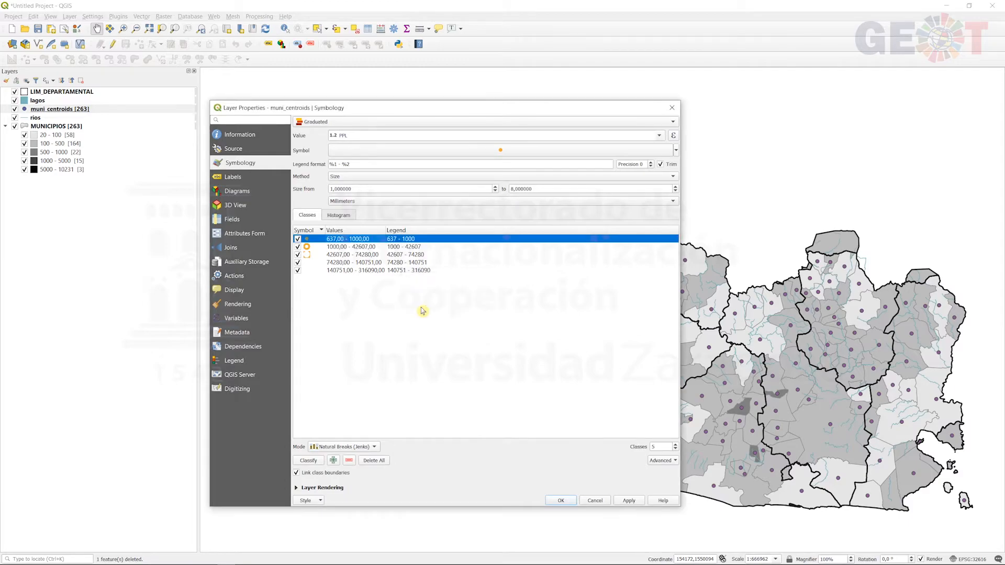
pyautogui.click(360, 248)
pyautogui.doubleClick(360, 248)
pyautogui.moveTo(460, 307); pyautogui.dragTo(422, 306)
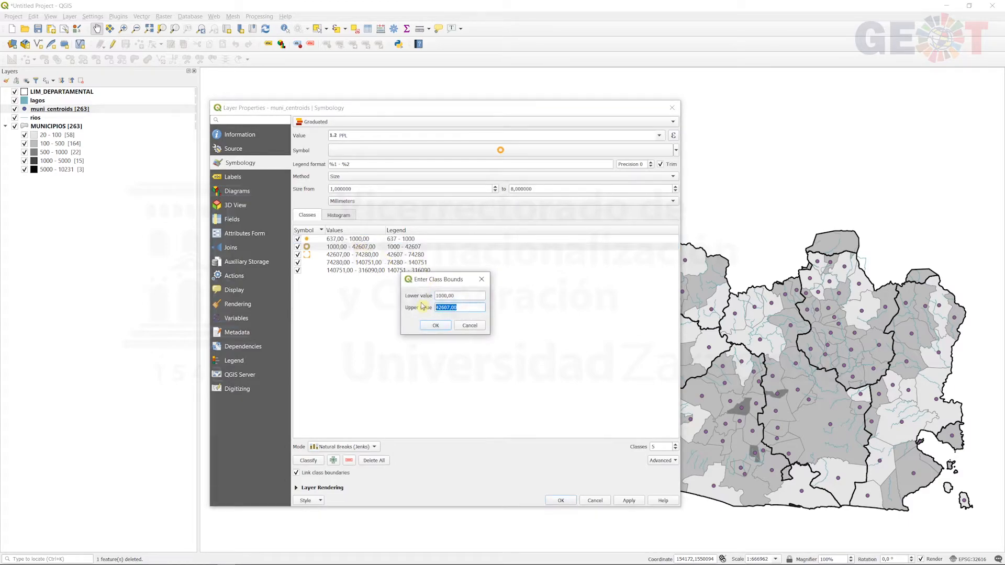
pyautogui.write('5000')
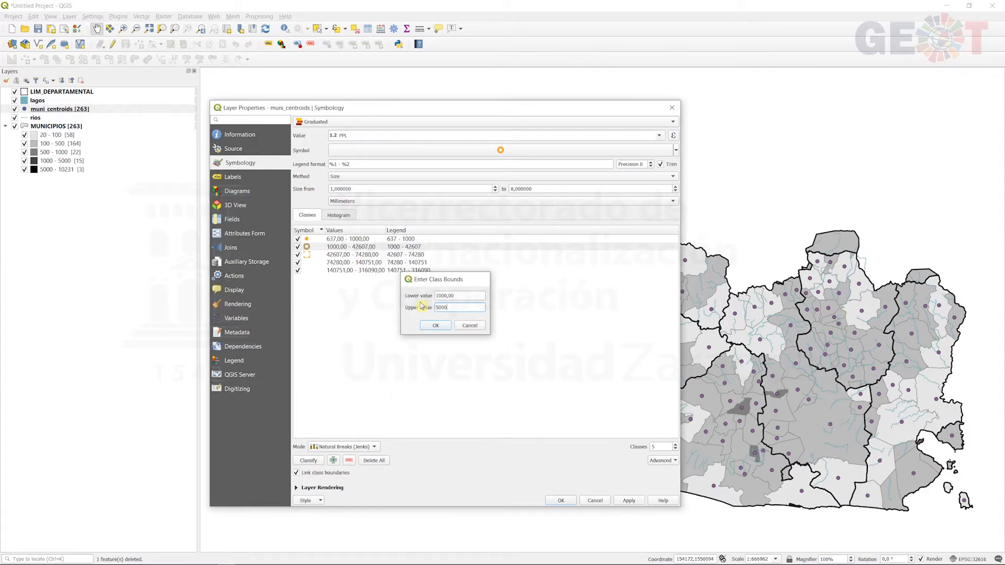
pyautogui.press('Return')
# Set the upper bounds of the third and fourth population classes to 25000 and 100000
pyautogui.doubleClick(370, 256)
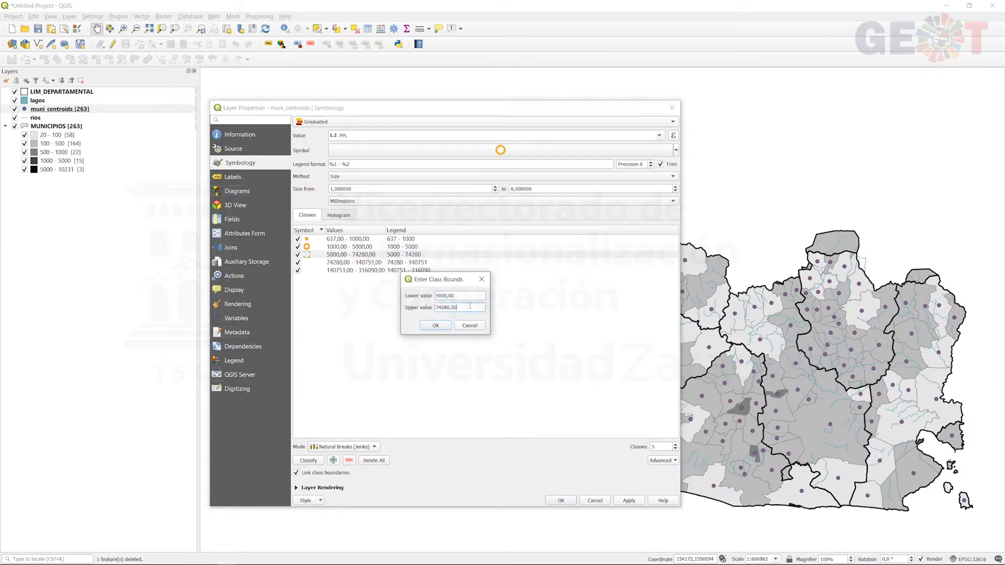
pyautogui.press('Tab')
pyautogui.write('25')
pyautogui.press('Return')
pyautogui.doubleClick(369, 262)
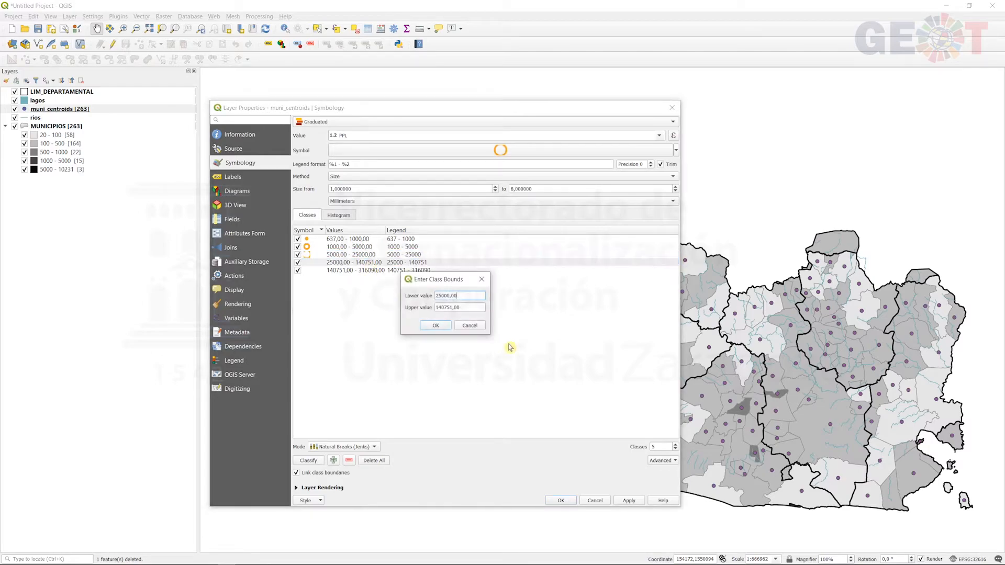
pyautogui.press('Tab')
pyautogui.write('100000')
pyautogui.press('Return')
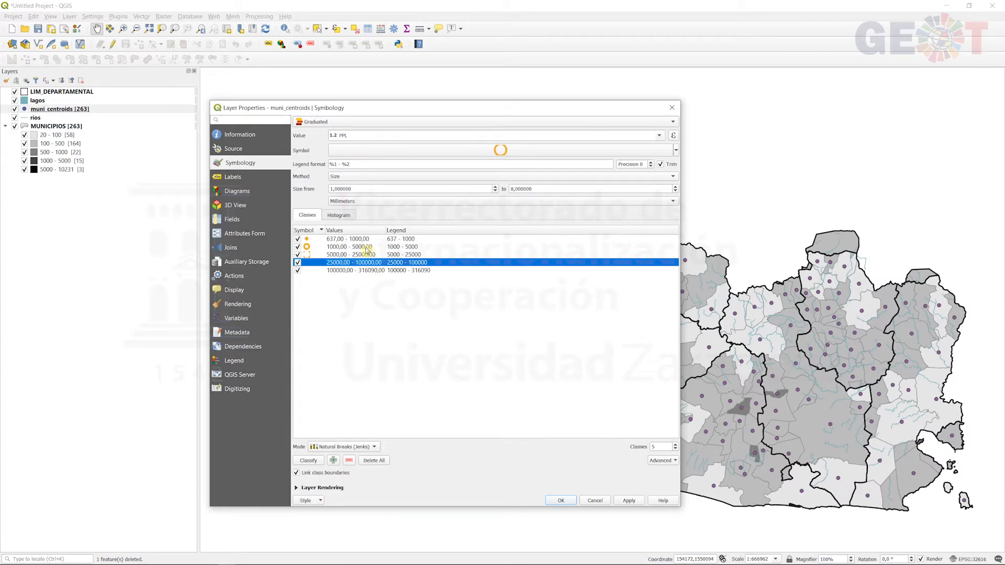
# Set the graduated symbol size range from 2 to 7 millimeters and apply the symbology to the layer
pyautogui.click(341, 190)
pyautogui.scroll(1, 336, 189)
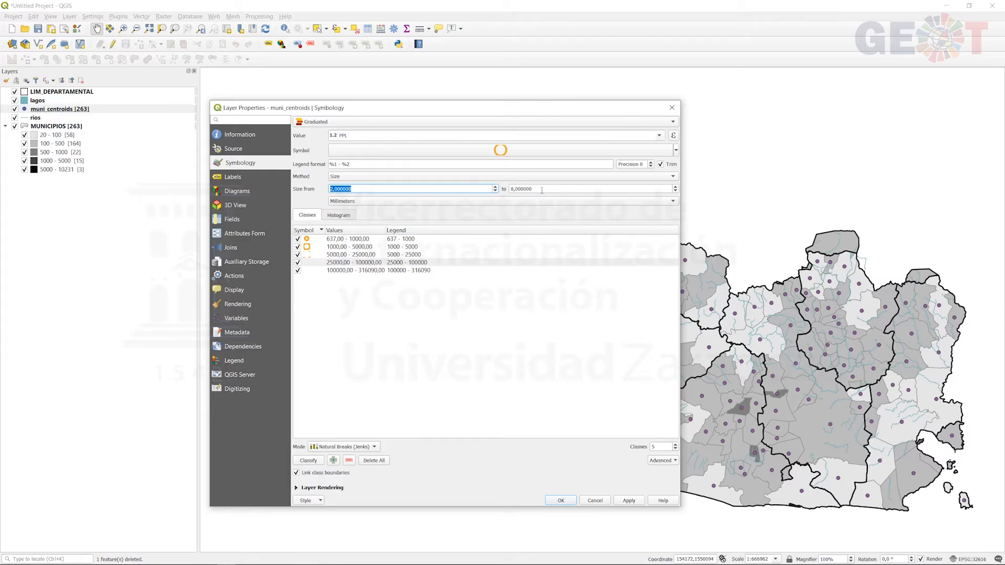
pyautogui.scroll(-2, 542, 190)
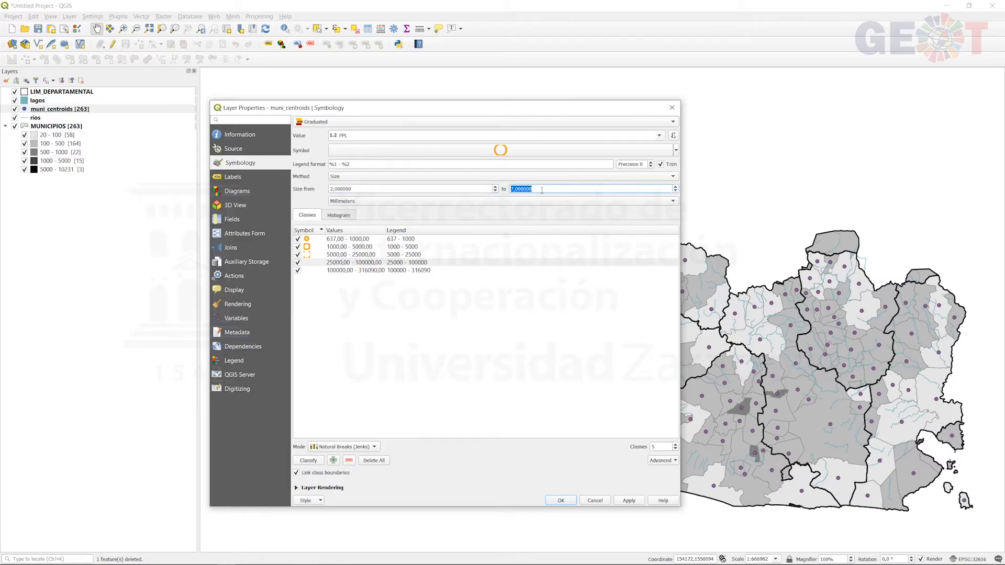
pyautogui.click(555, 499)
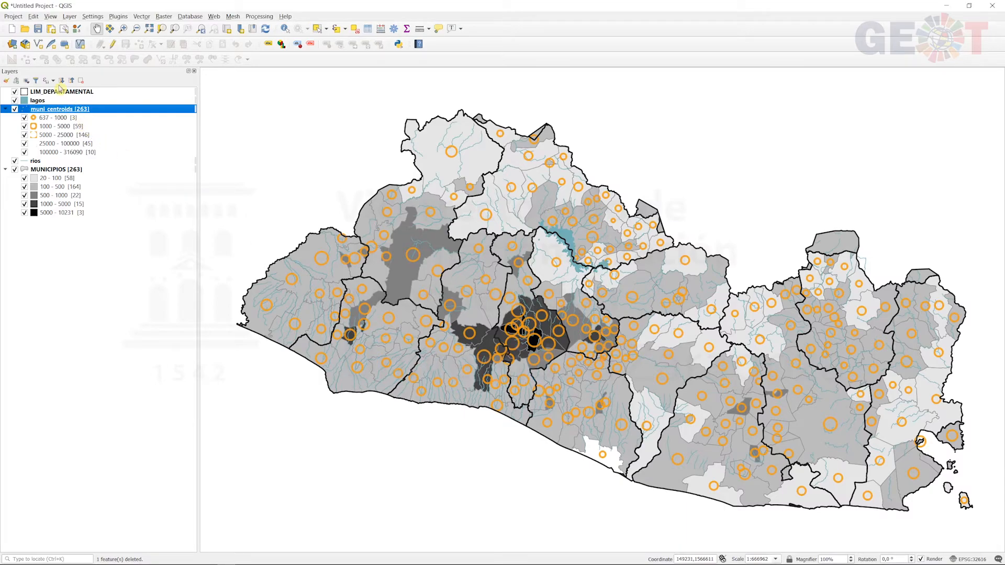
# Turn on single labels for the LIM_DEPARTAMENTAL layer using the NAM field as the label value
pyautogui.click(59, 93)
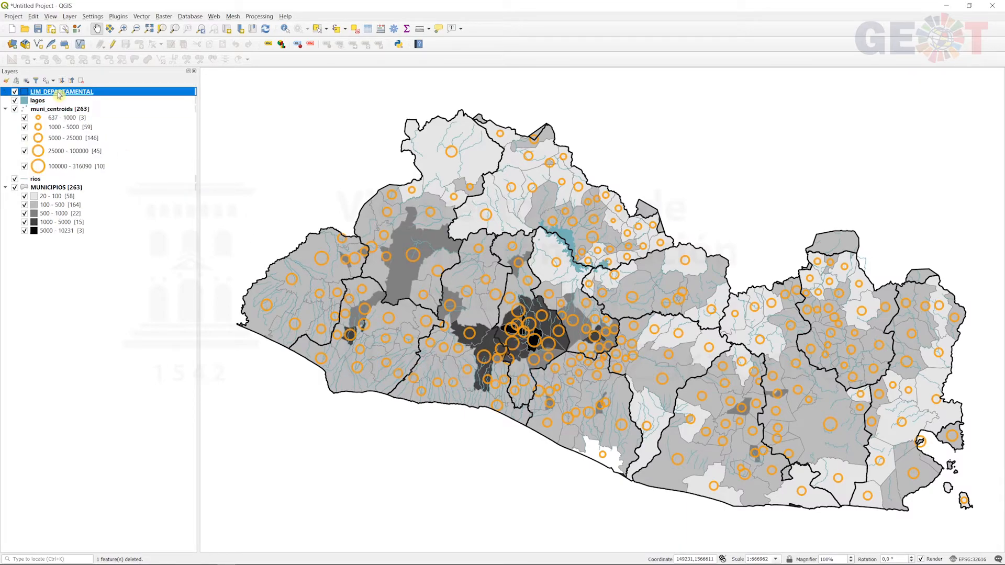
pyautogui.rightClick(58, 93)
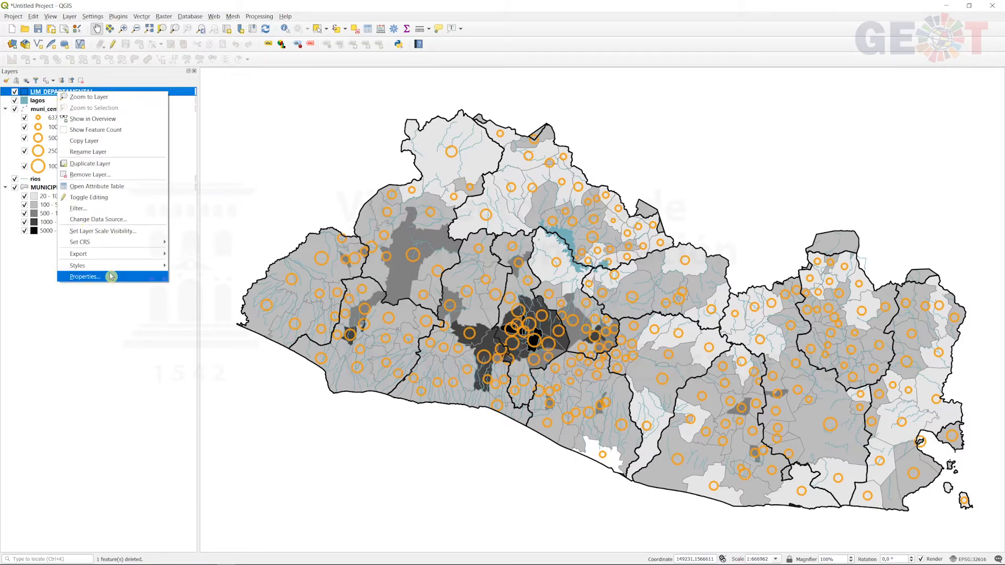
pyautogui.click(110, 277)
pyautogui.click(234, 177)
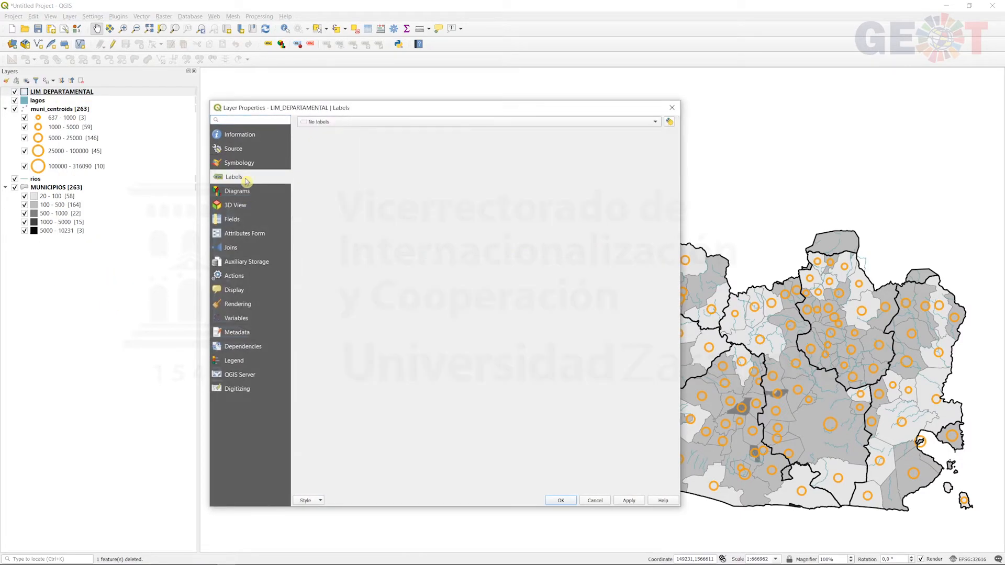
pyautogui.click(389, 124)
pyautogui.click(390, 131)
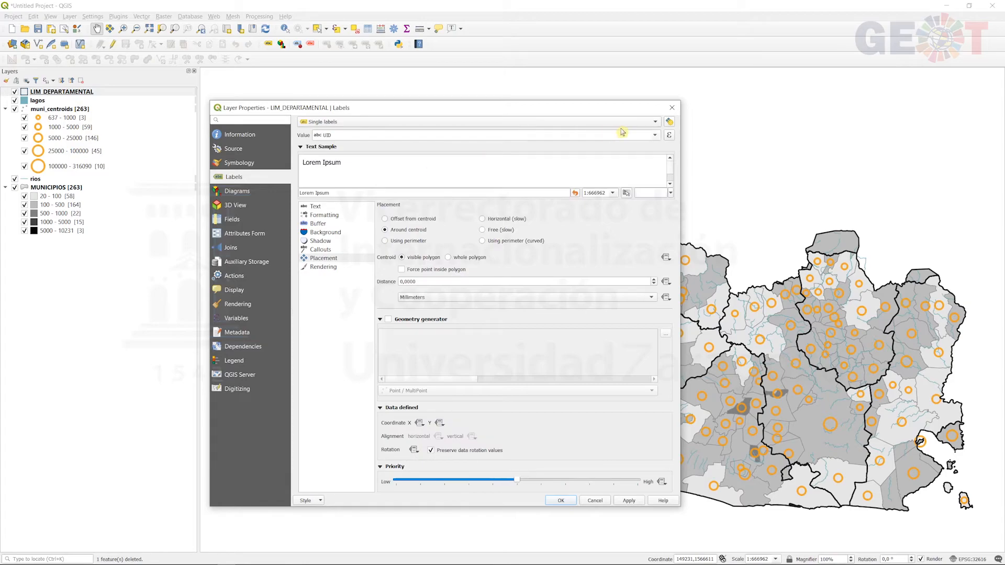
pyautogui.click(653, 135)
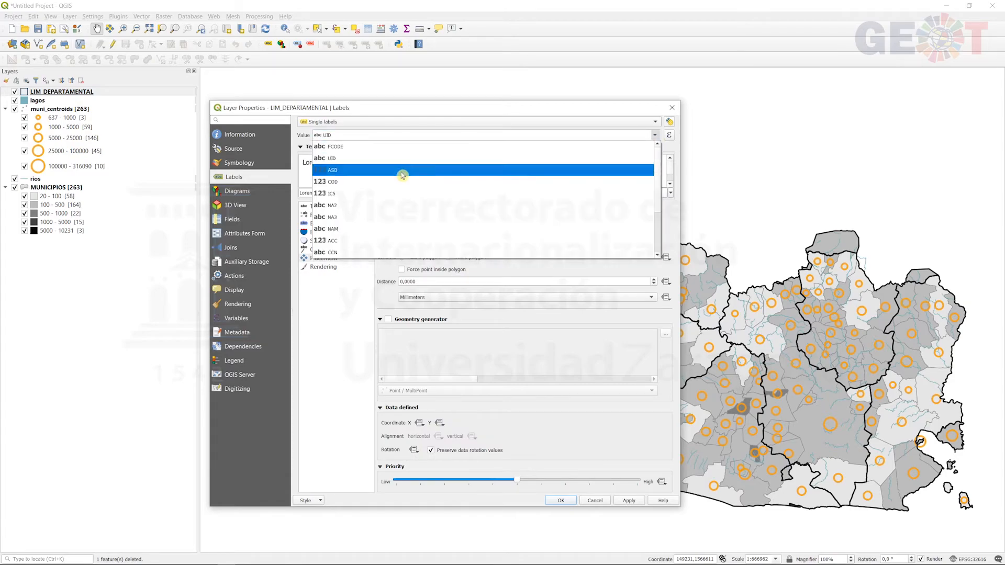
pyautogui.click(348, 229)
# Set the department label font to Calibri and lower the text opacity to about 60.8 %
pyautogui.click(325, 207)
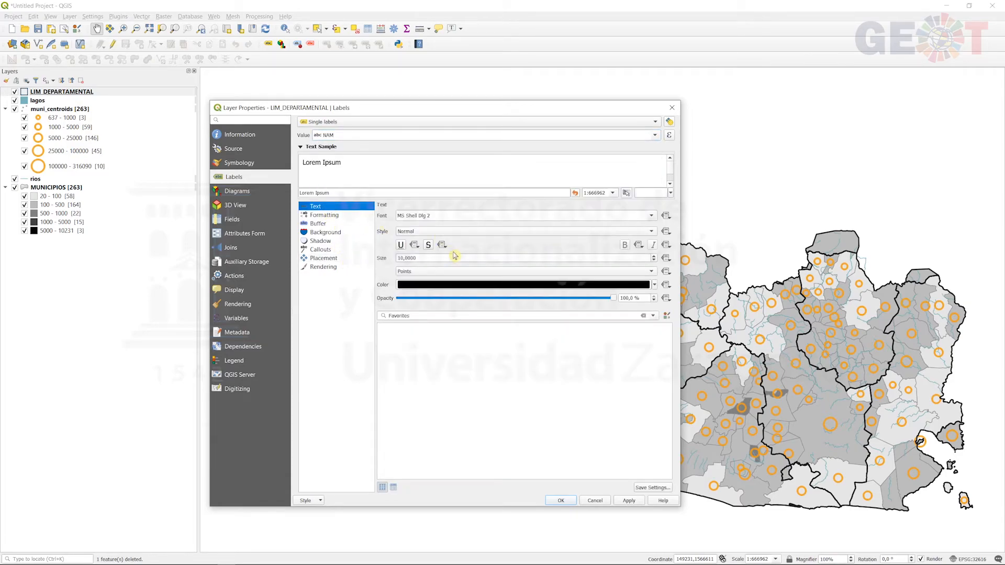
pyautogui.click(651, 215)
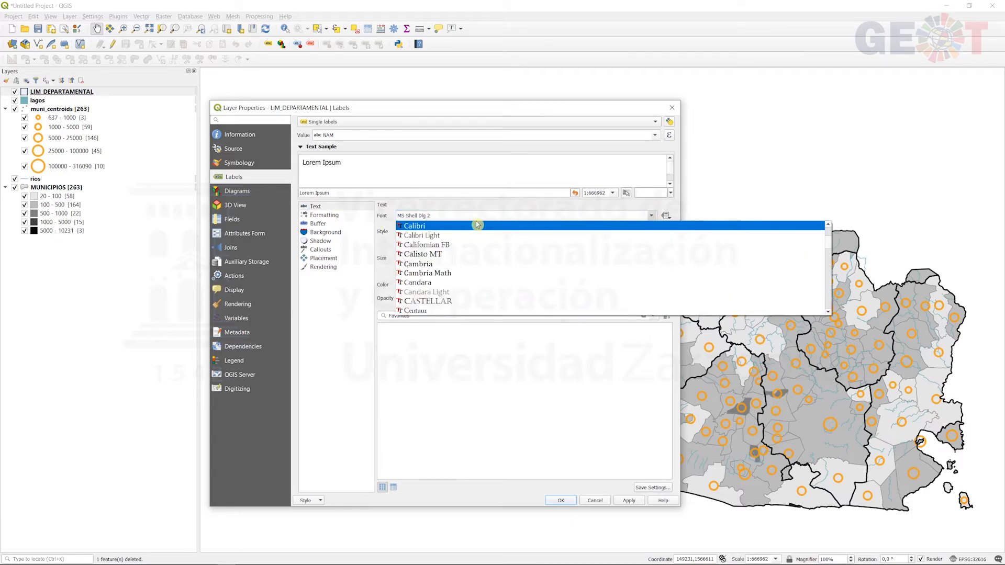
pyautogui.click(543, 217)
pyautogui.click(651, 217)
pyautogui.click(458, 226)
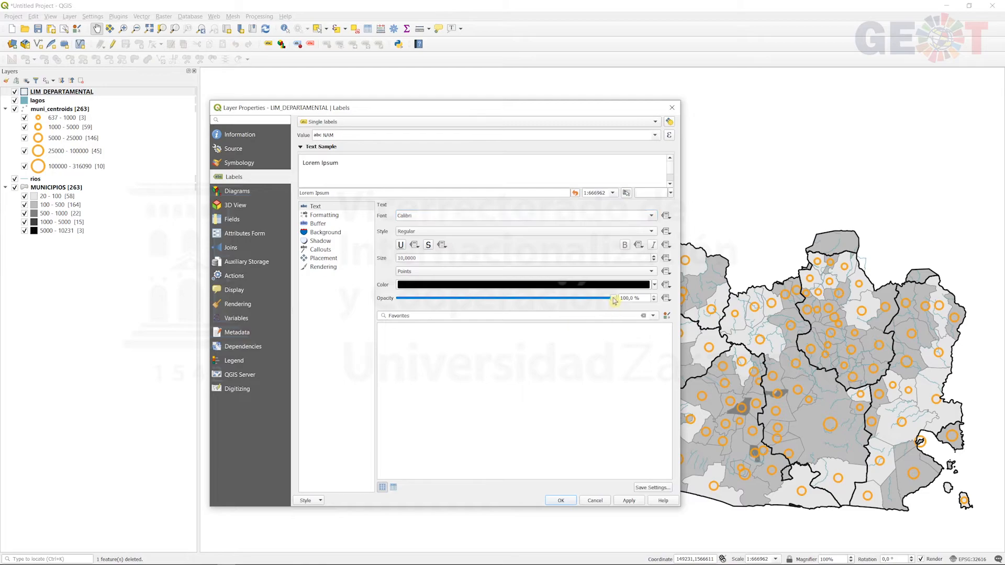
pyautogui.moveTo(613, 298); pyautogui.dragTo(531, 297)
# Format the department labels as all uppercase and apply the label settings to the layer
pyautogui.click(320, 215)
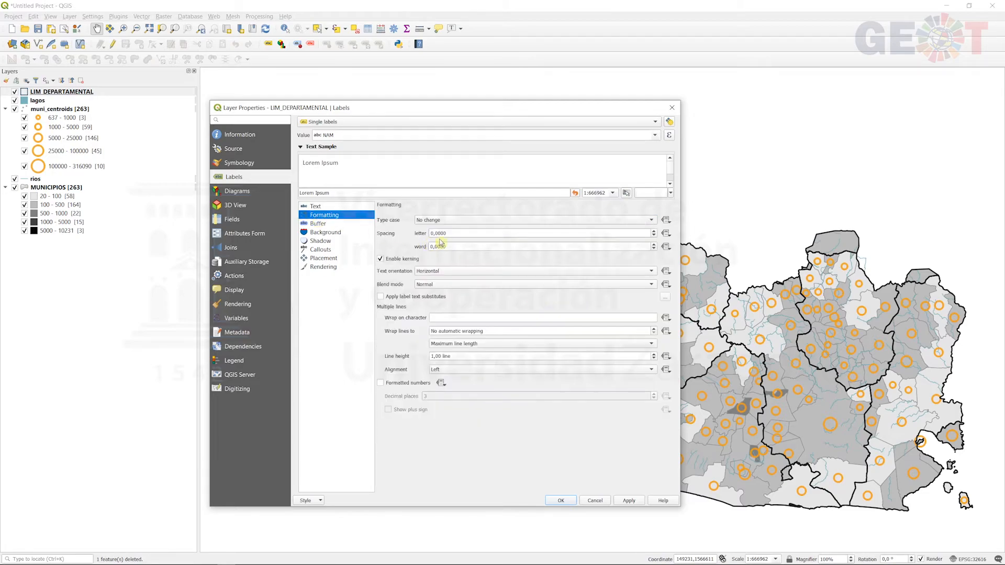
pyautogui.click(448, 221)
pyautogui.click(448, 231)
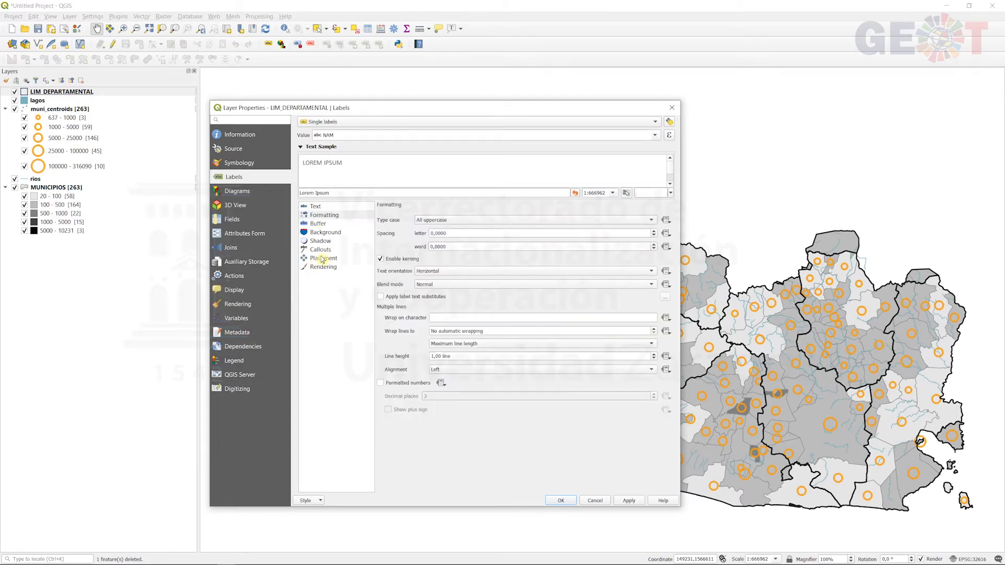
pyautogui.click(563, 501)
# Make the LIM_DEPARTAMENTAL labels bold with a text opacity of about 25.3 % and apply the changes
pyautogui.rightClick(55, 92)
pyautogui.click(97, 278)
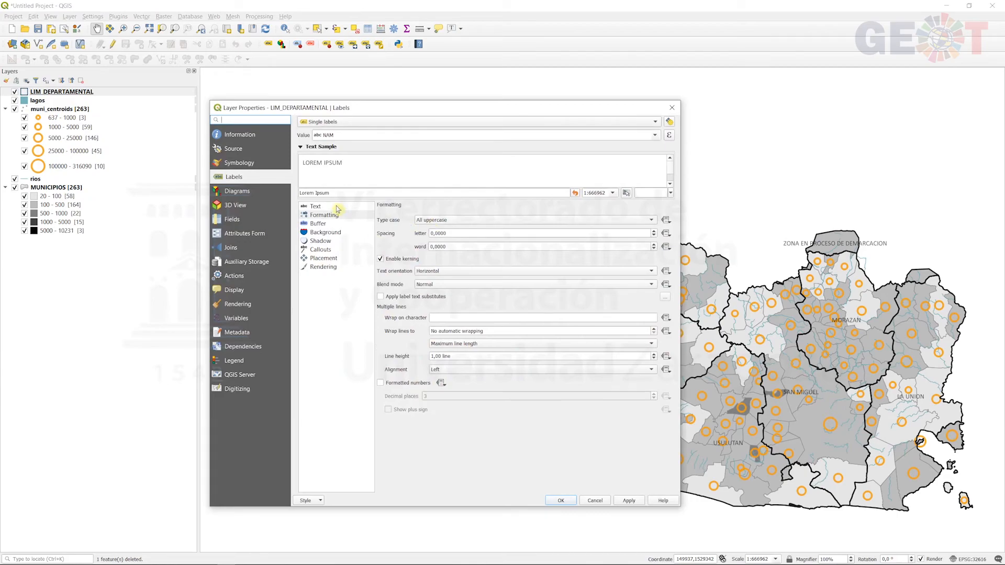
pyautogui.click(336, 208)
pyautogui.click(406, 230)
pyautogui.click(408, 242)
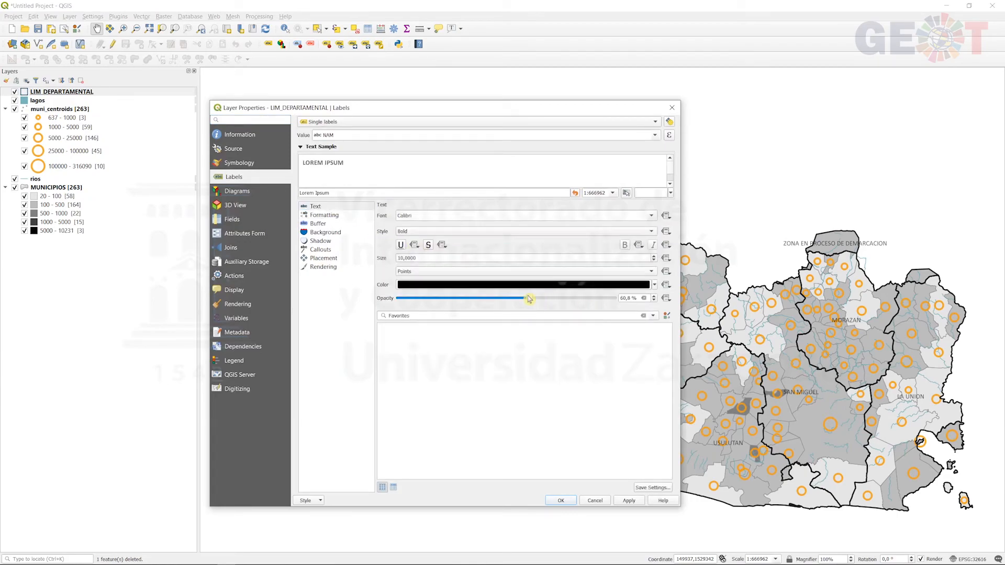
pyautogui.moveTo(529, 298); pyautogui.dragTo(461, 298)
pyautogui.click(629, 504)
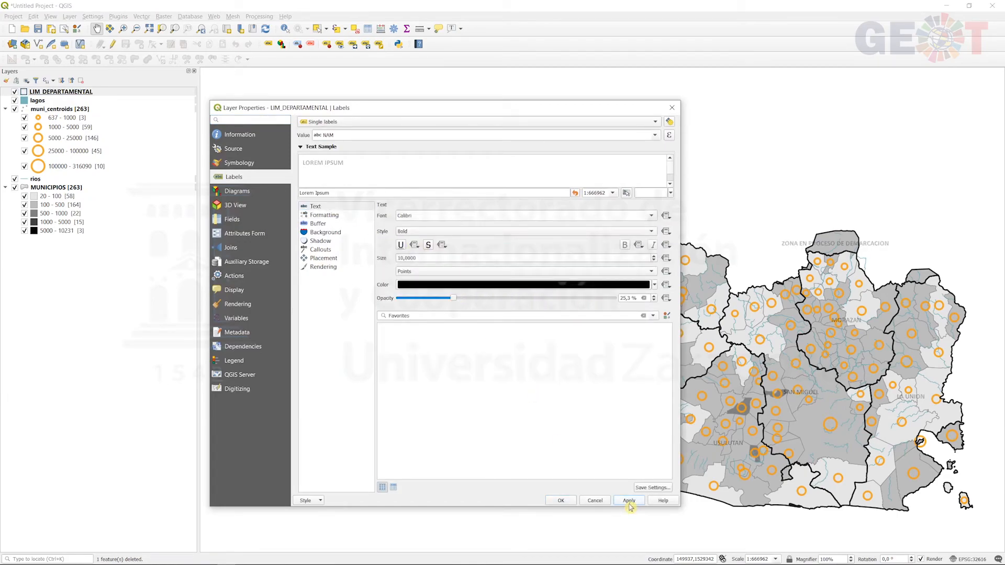
pyautogui.click(323, 259)
pyautogui.click(323, 266)
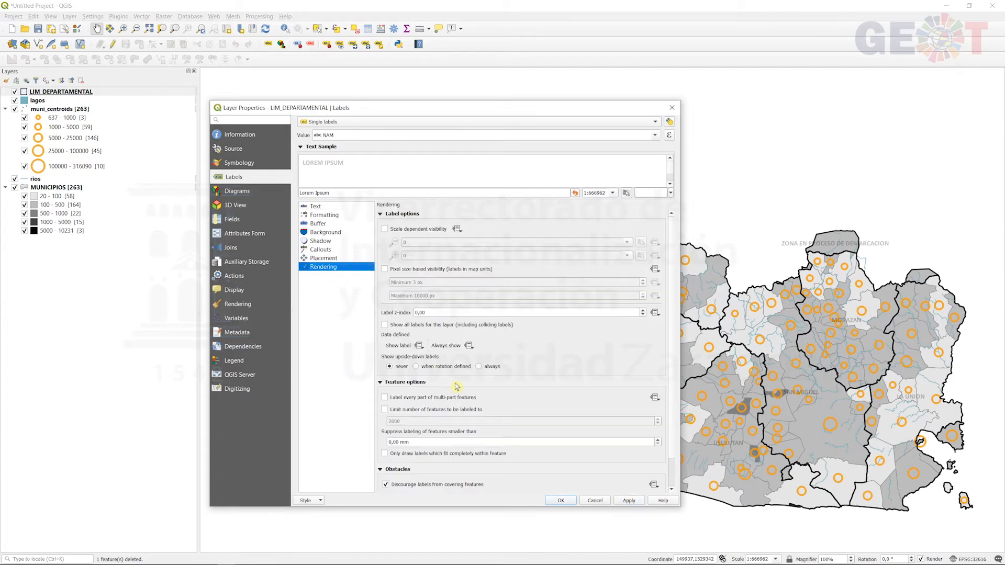
pyautogui.click(561, 501)
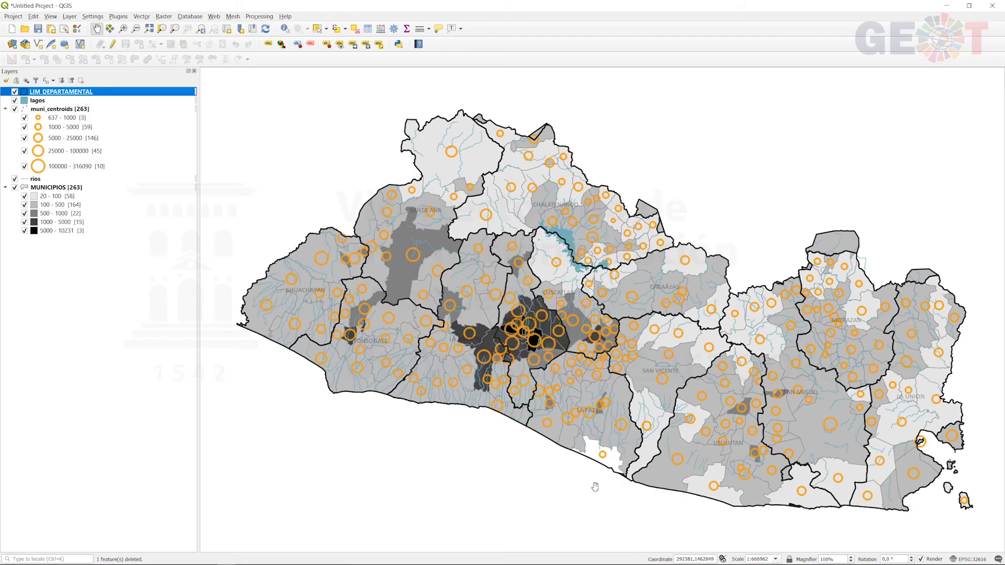
# Set the data source encoding of the LIM_DEPARTAMENTAL layer to UTF-8
pyautogui.rightClick(57, 92)
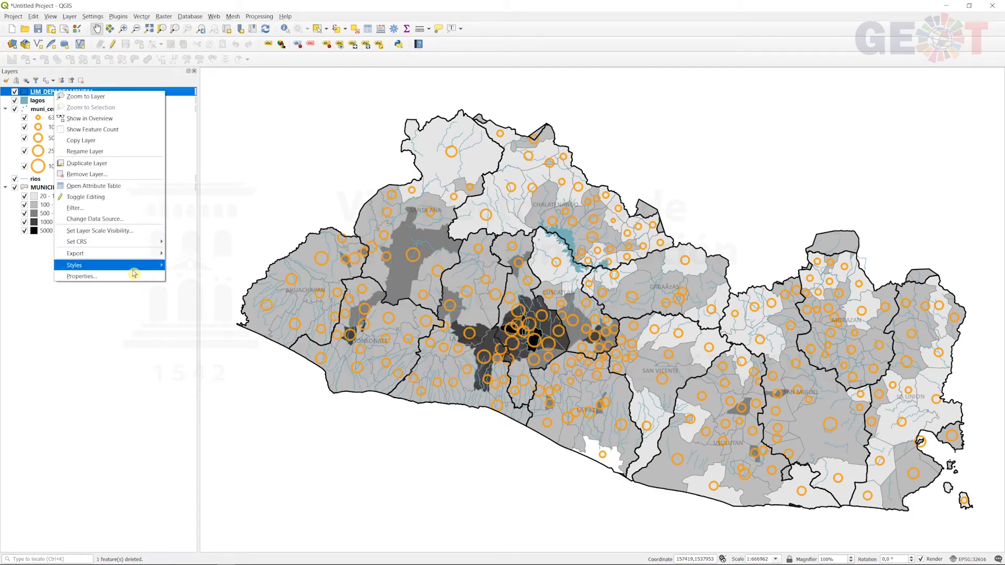
pyautogui.click(132, 276)
pyautogui.click(234, 150)
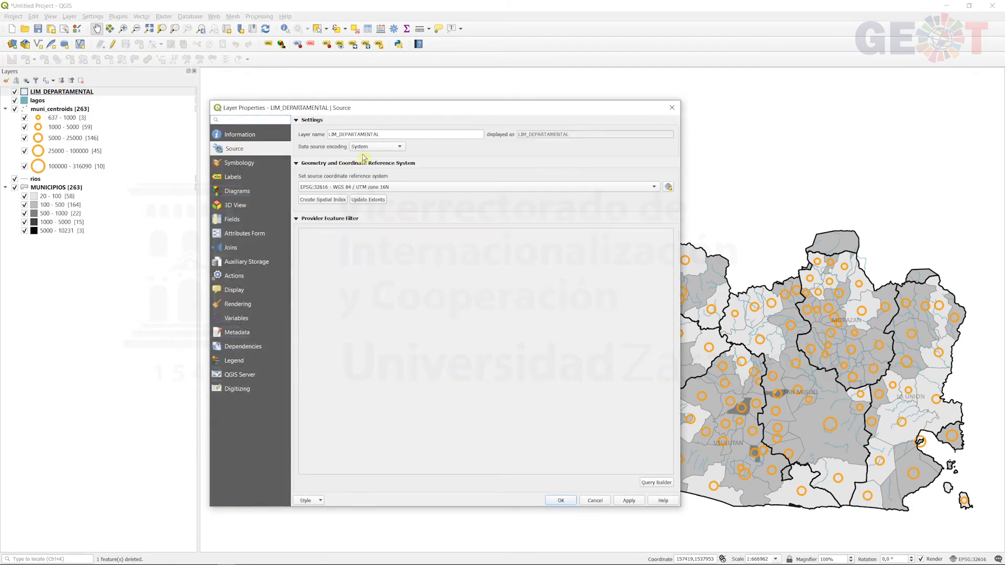
pyautogui.click(384, 148)
pyautogui.click(367, 434)
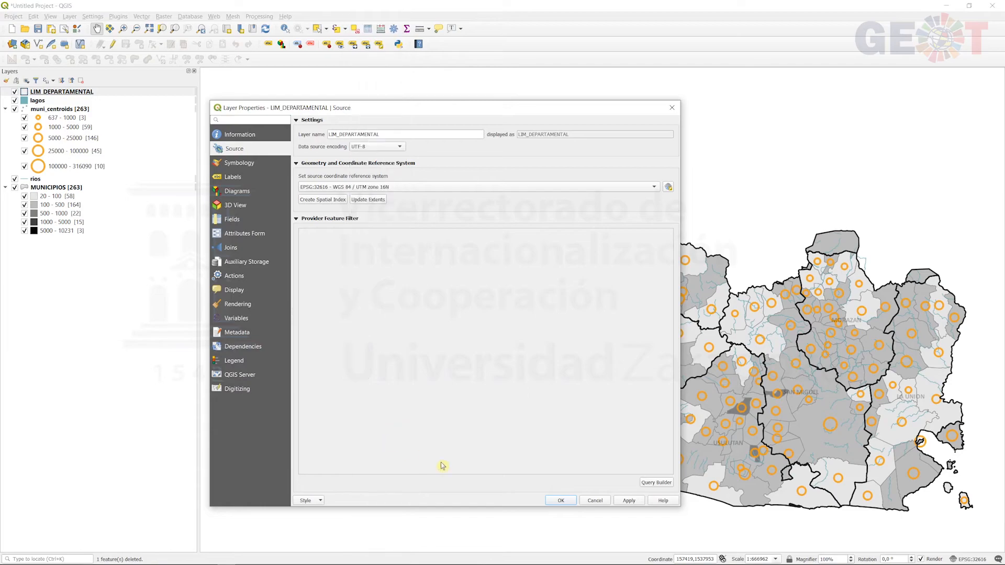
pyautogui.click(560, 501)
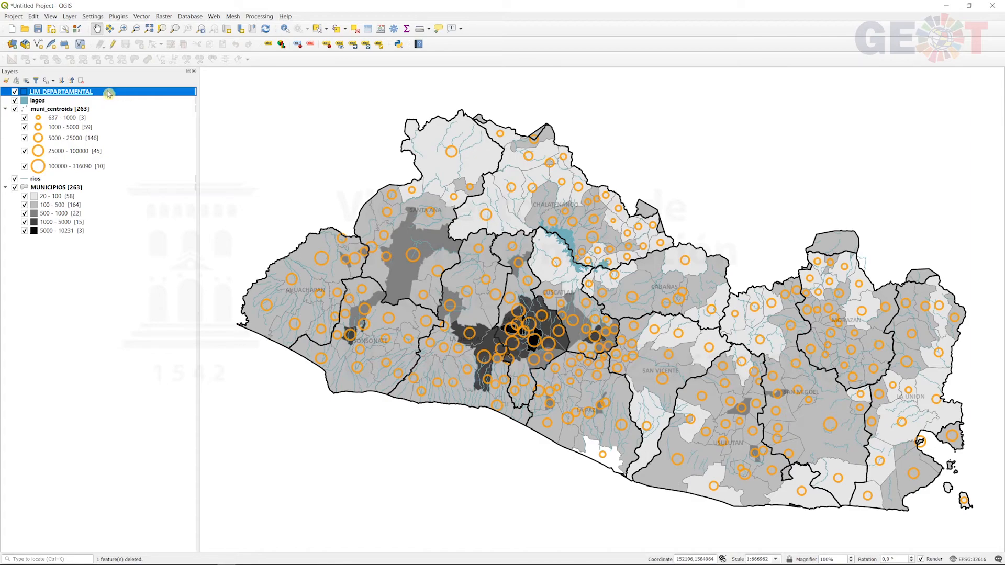
# Move muni_centroids above LIM_DEPARTAMENTAL in the layer order and enable rule-based labeling for the centroids
pyautogui.moveTo(108, 92)
pyautogui.mouseDown()
pyautogui.moveTo(86, 103)
pyautogui.moveTo(89, 93)
pyautogui.mouseUp()
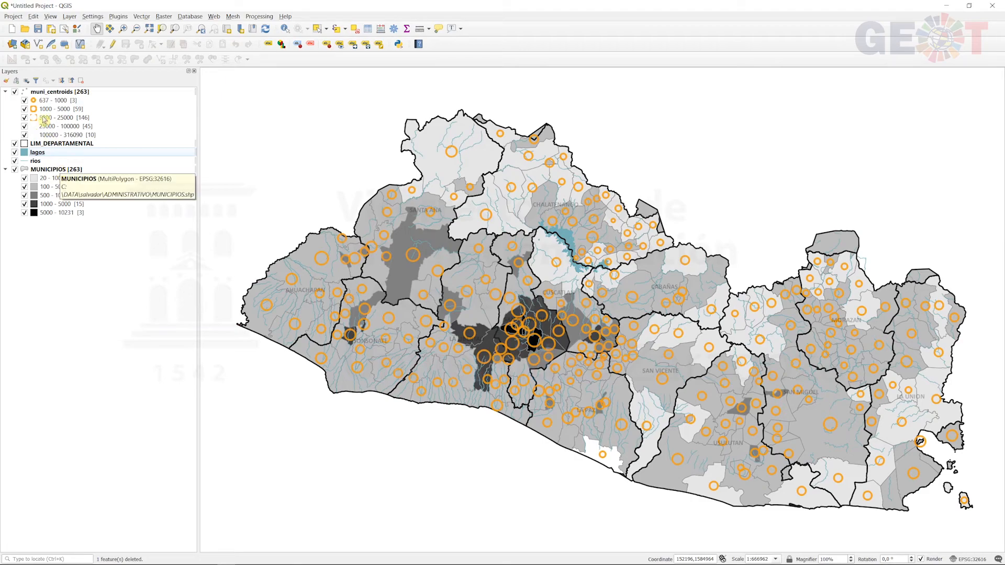
pyautogui.rightClick(51, 93)
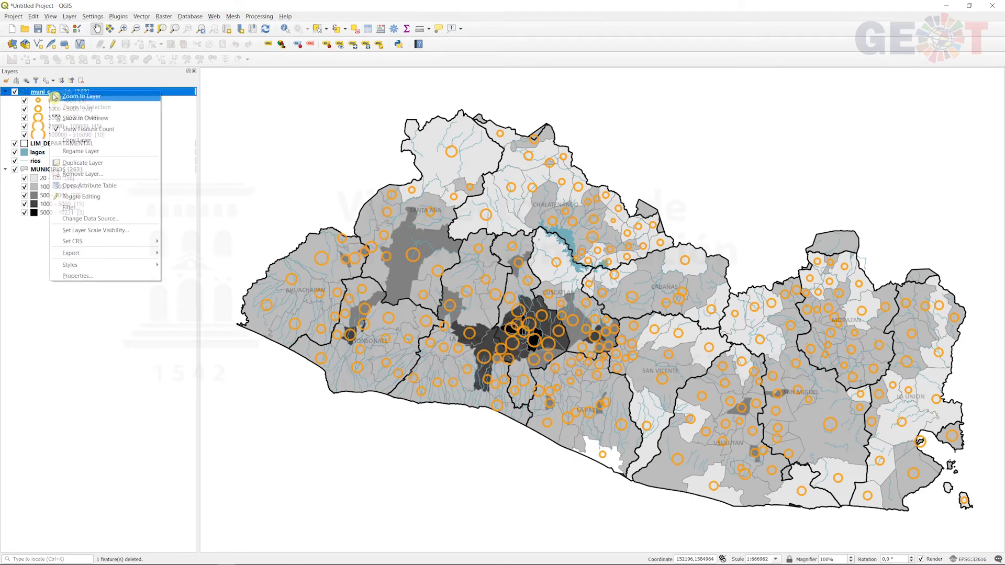
pyautogui.click(91, 275)
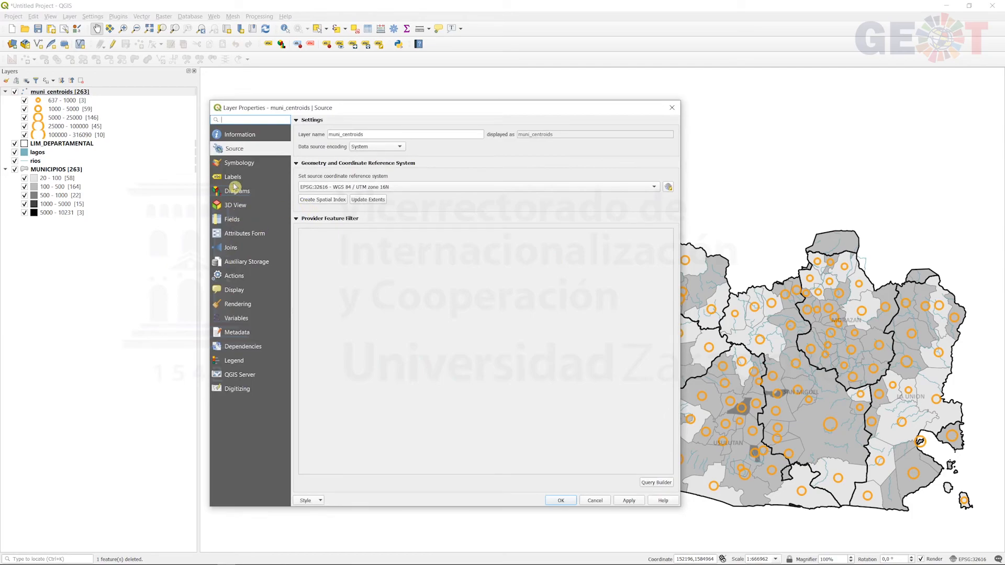
pyautogui.click(233, 178)
pyautogui.click(374, 120)
pyautogui.click(364, 140)
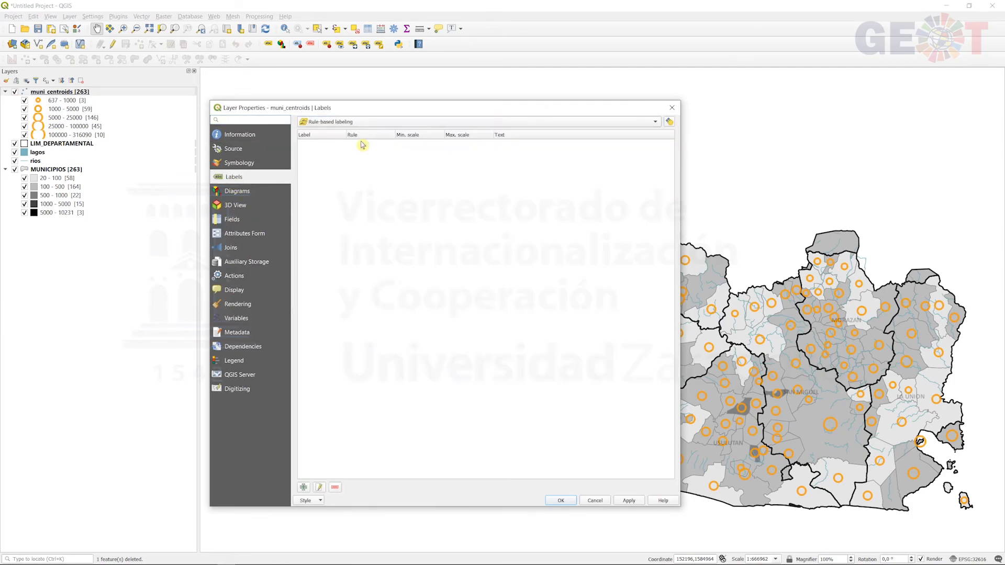
# Add a labeling rule described as cities with the filter "PPL" > 200000 and test the filter
pyautogui.click(303, 487)
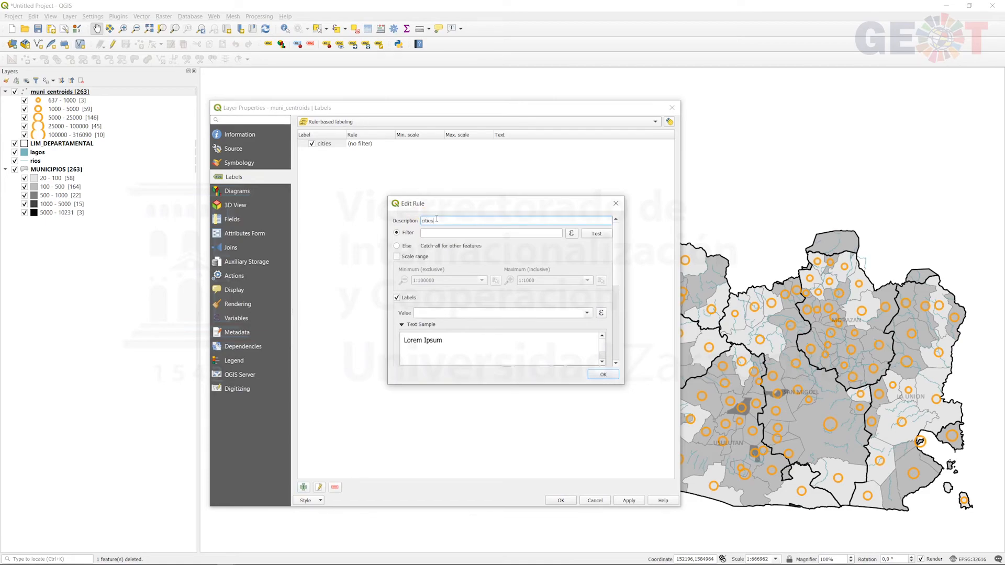
pyautogui.click(572, 233)
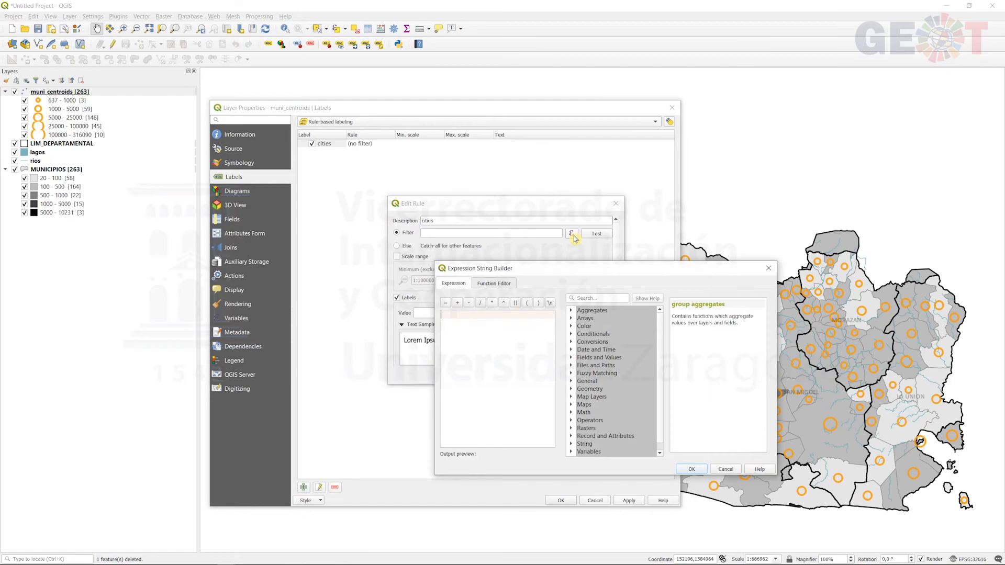
pyautogui.click(571, 357)
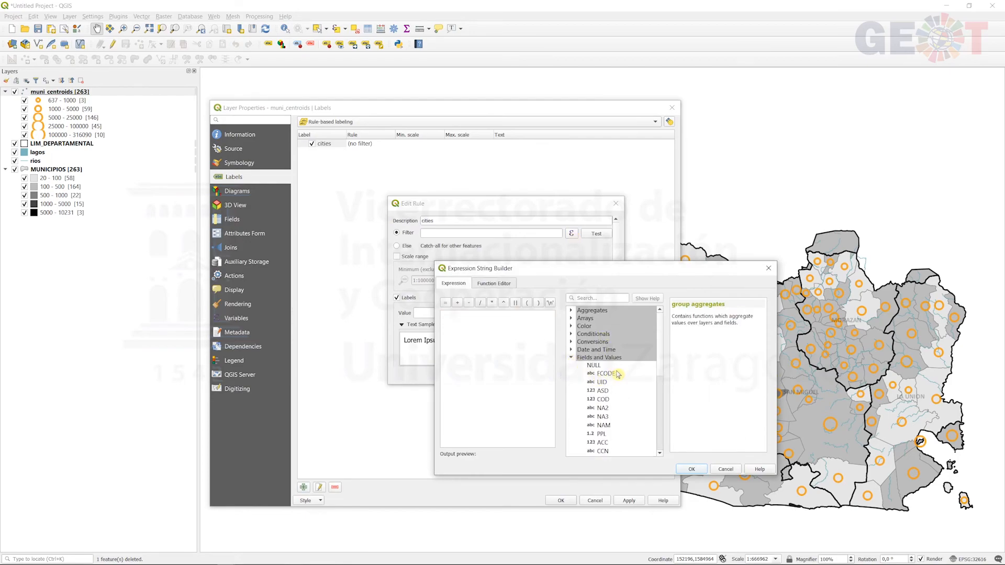
pyautogui.scroll(-1, 617, 374)
pyautogui.doubleClick(603, 411)
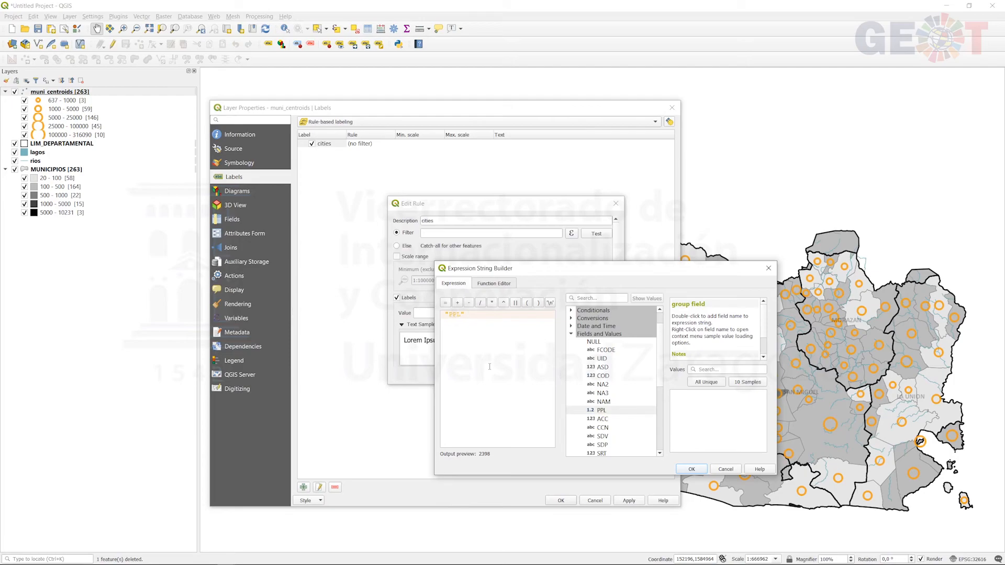
pyautogui.write('> 200000')
pyautogui.click(692, 469)
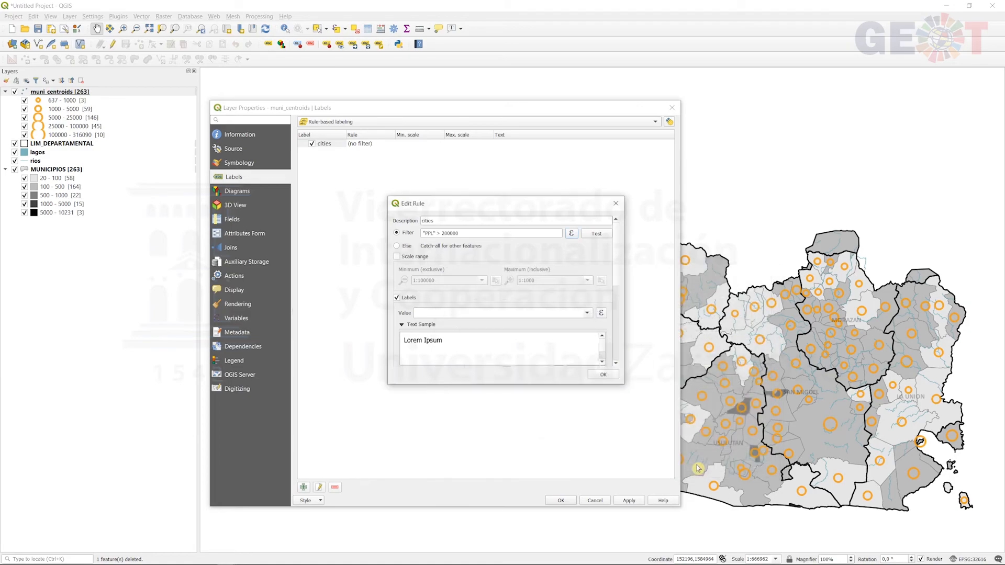
pyautogui.click(597, 239)
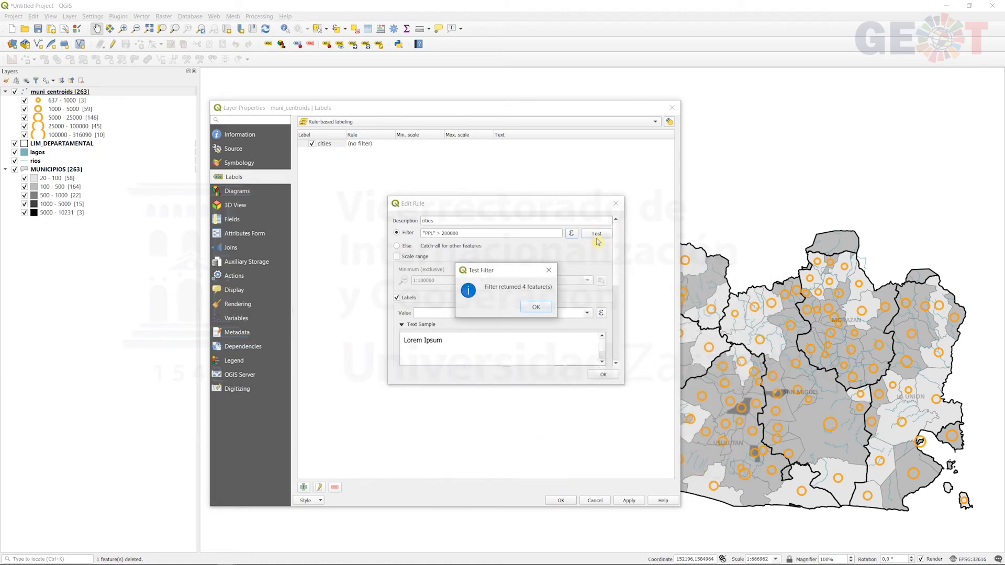
pyautogui.click(534, 308)
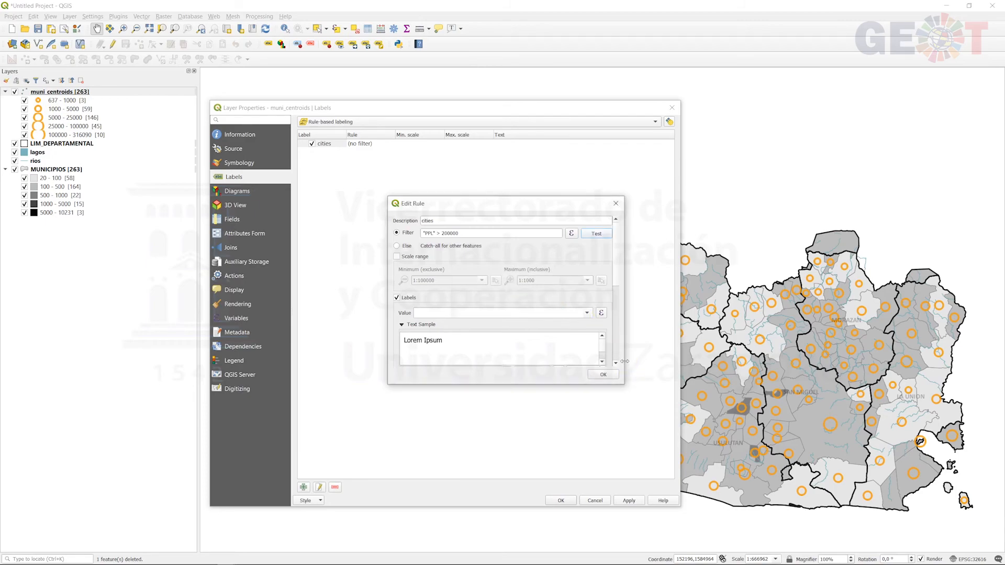
# Enlarge the rule dialog and use the NAM field as the label value of the cities rule
pyautogui.moveTo(624, 361); pyautogui.dragTo(765, 361)
pyautogui.moveTo(673, 384); pyautogui.dragTo(673, 501)
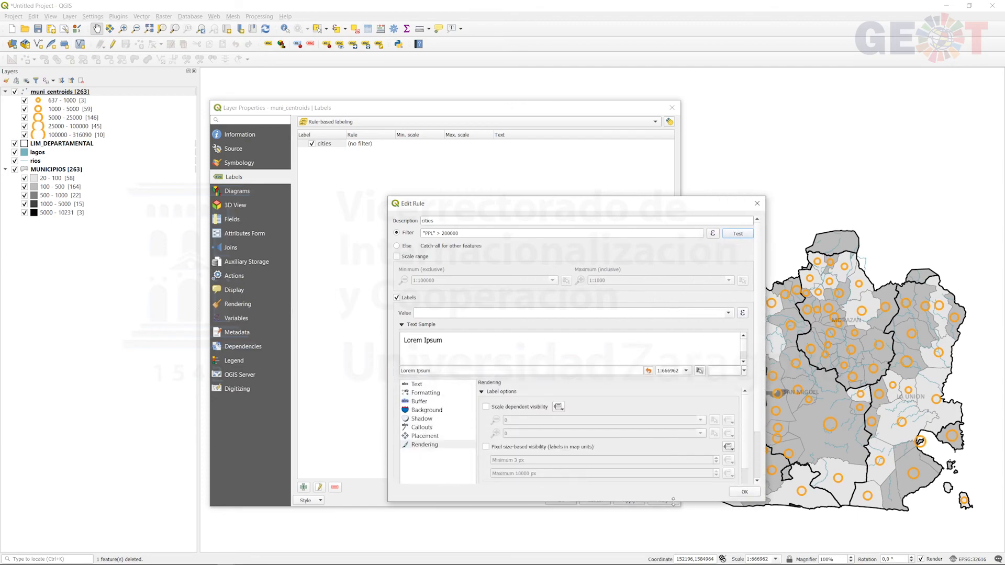
pyautogui.click(729, 313)
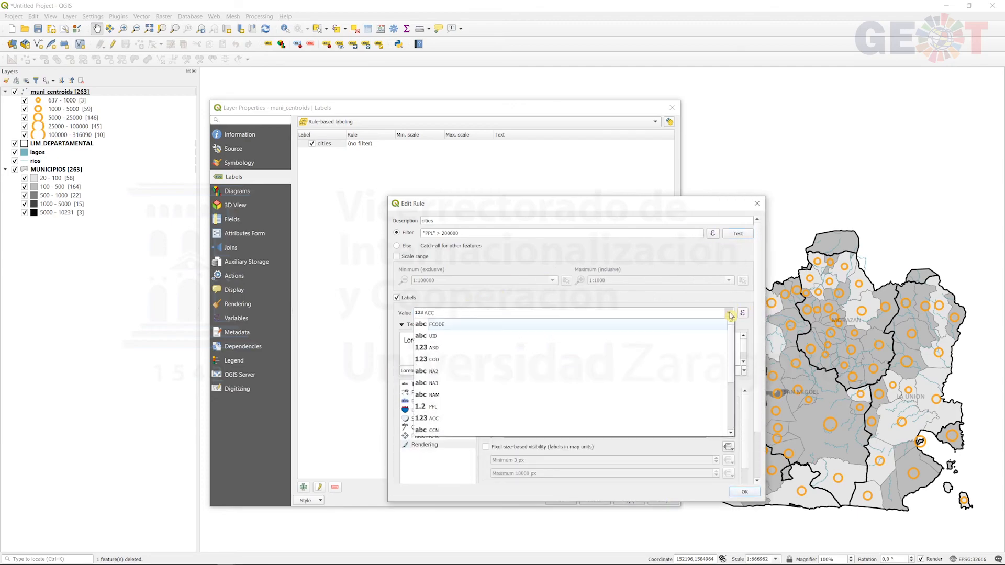
pyautogui.click(458, 395)
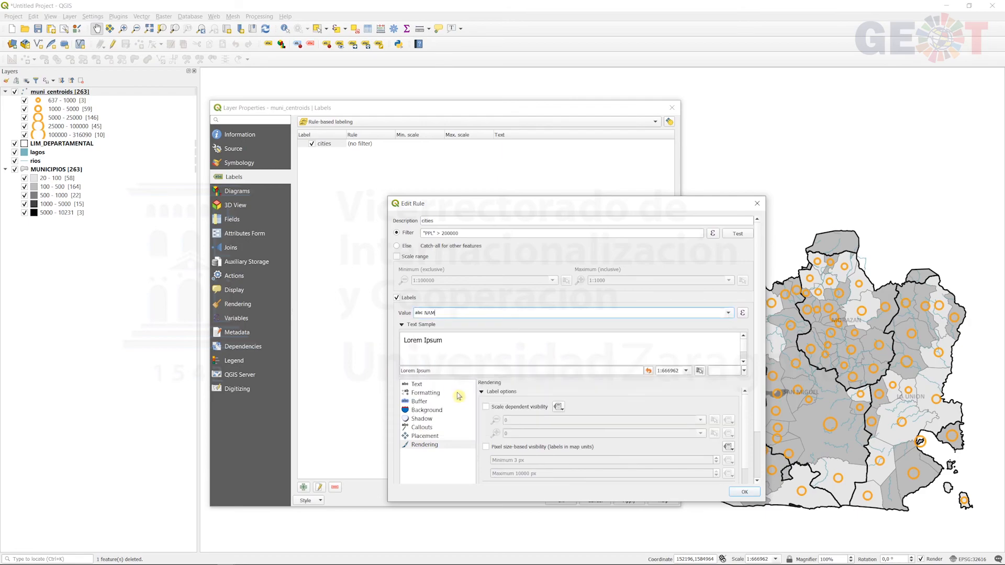
# Set the cities label text to the Calibri font at size 8 points
pyautogui.click(419, 385)
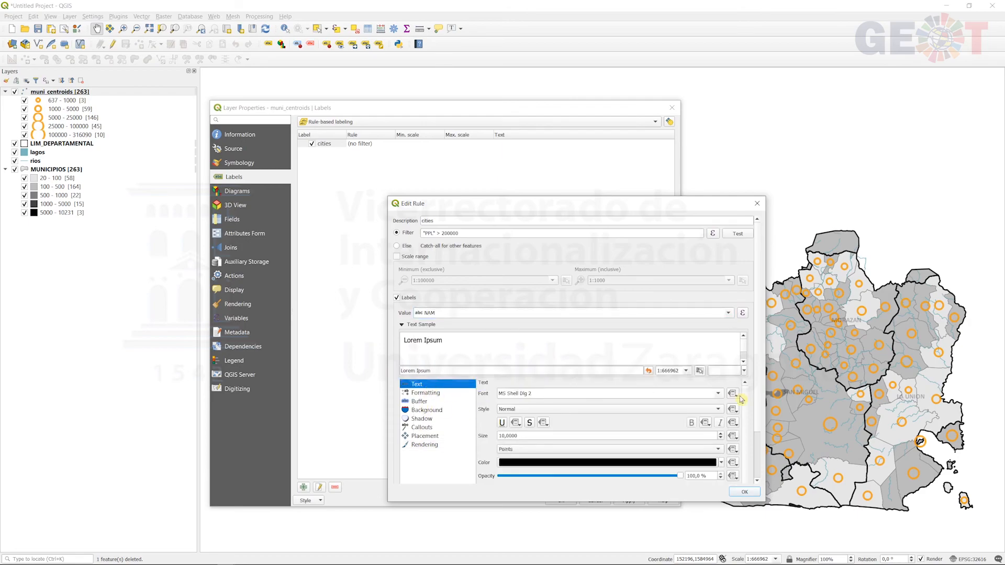
pyautogui.click(719, 395)
pyautogui.press('c')
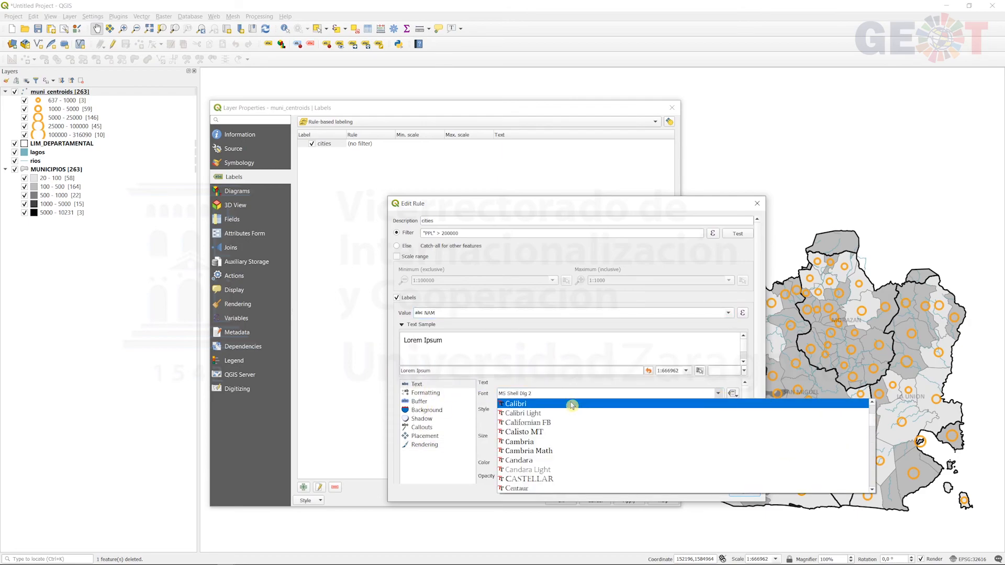
pyautogui.click(572, 404)
pyautogui.click(529, 436)
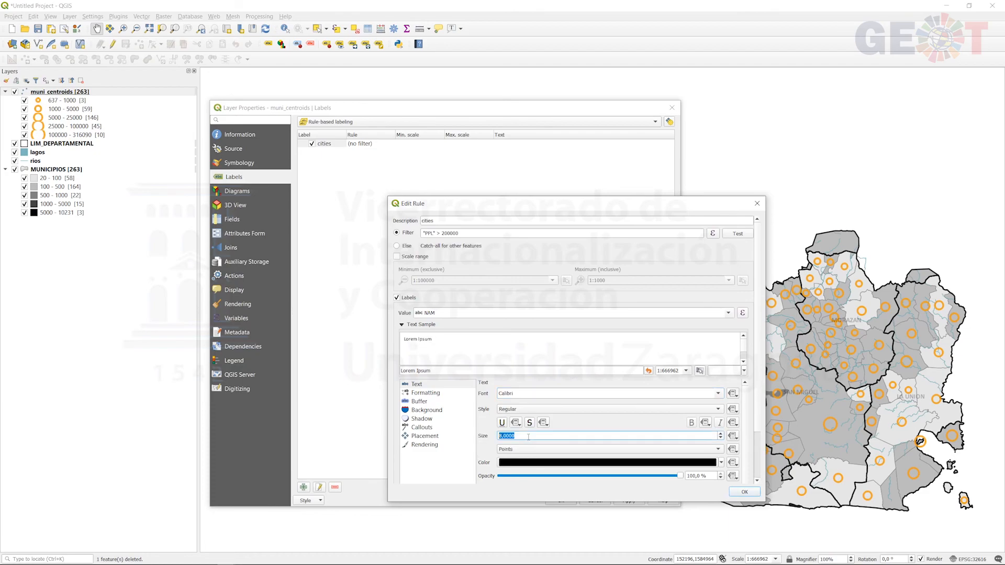
# Draw a text buffer around the cities labels and apply the rule to the muni_centroids layer
pyautogui.click(421, 401)
pyautogui.click(488, 393)
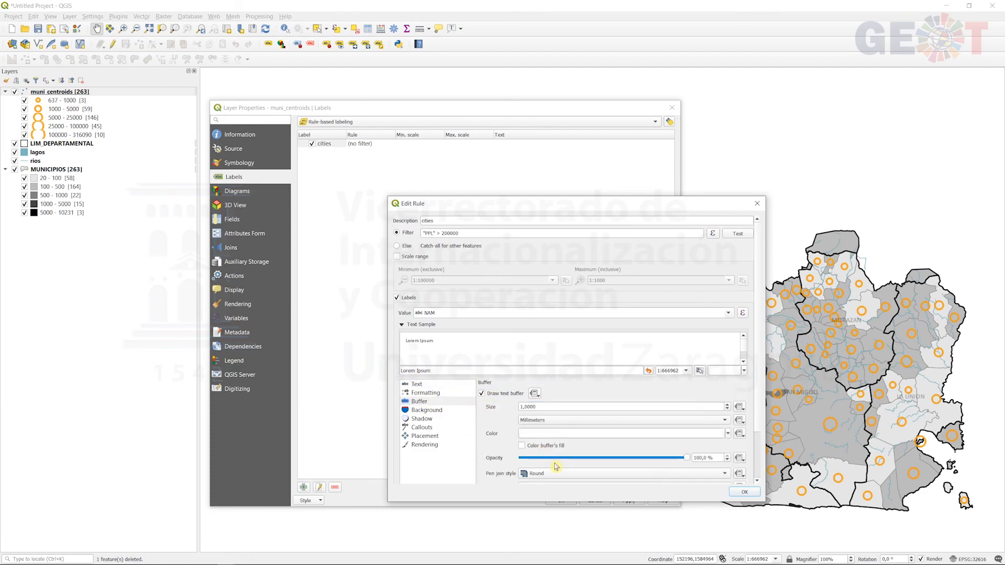
pyautogui.click(745, 494)
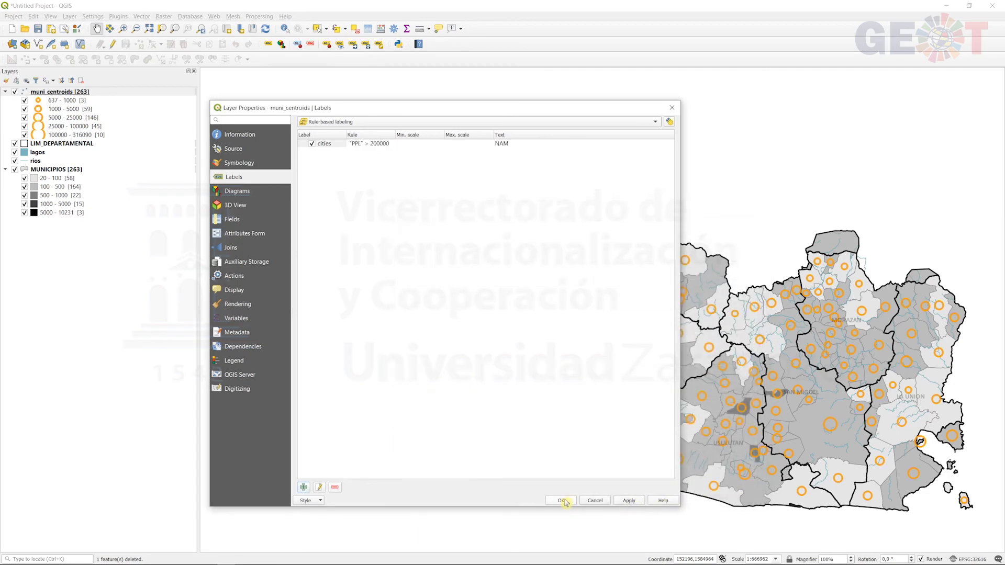
pyautogui.click(562, 501)
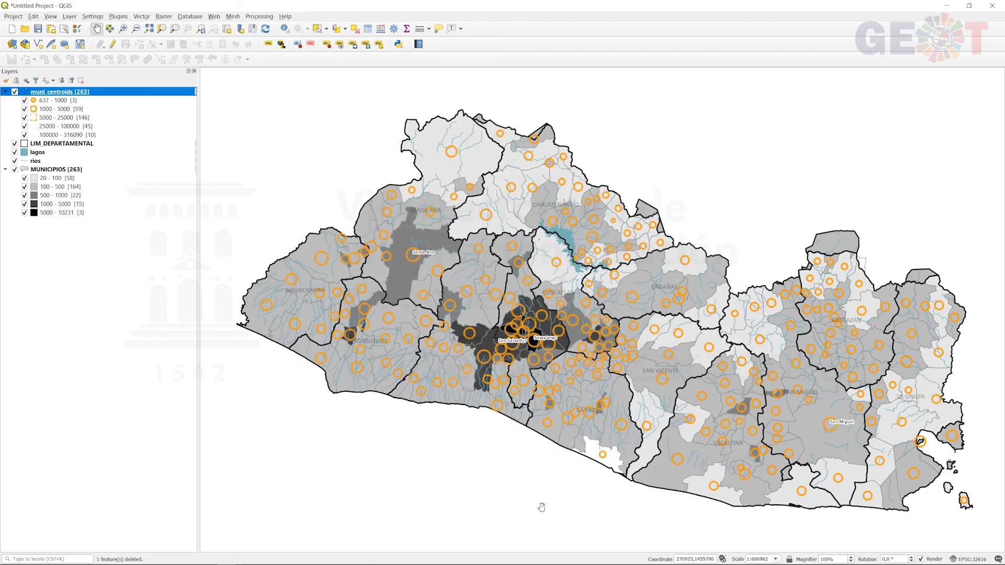